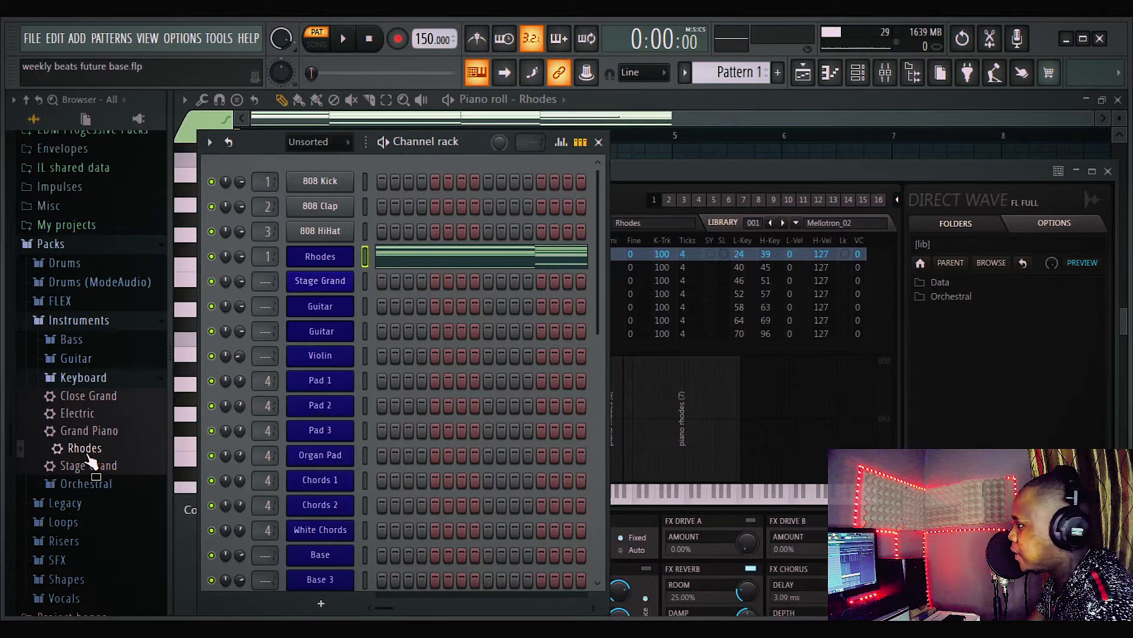
Open the Rhodes chord notes of Pattern 1 in the piano roll and play them back.
key(F5)
click(378, 259)
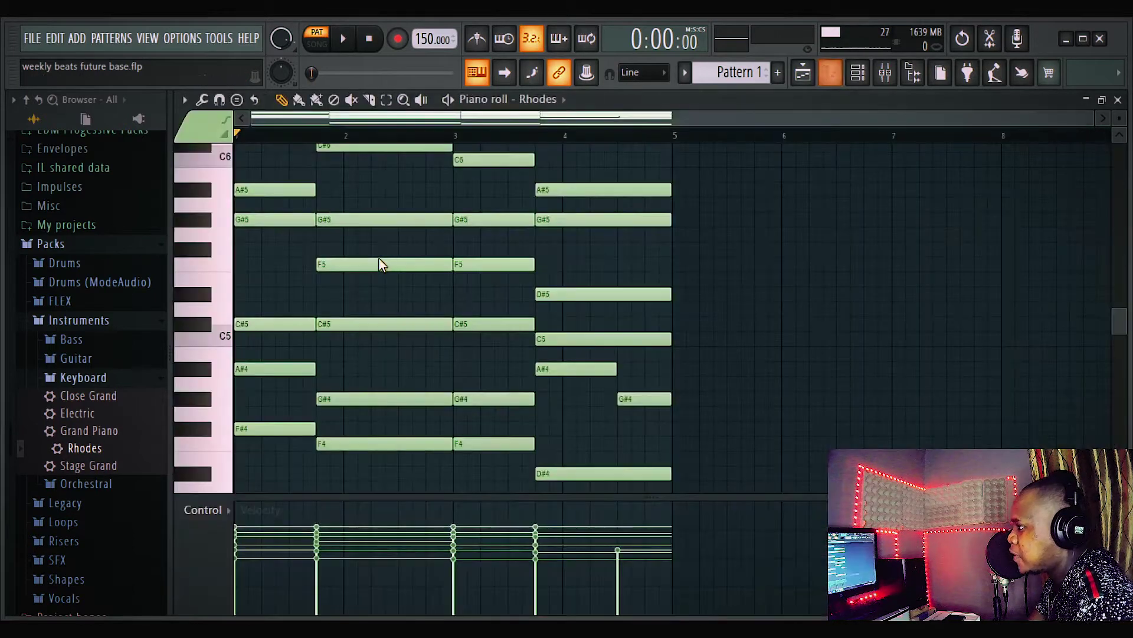
key(space)
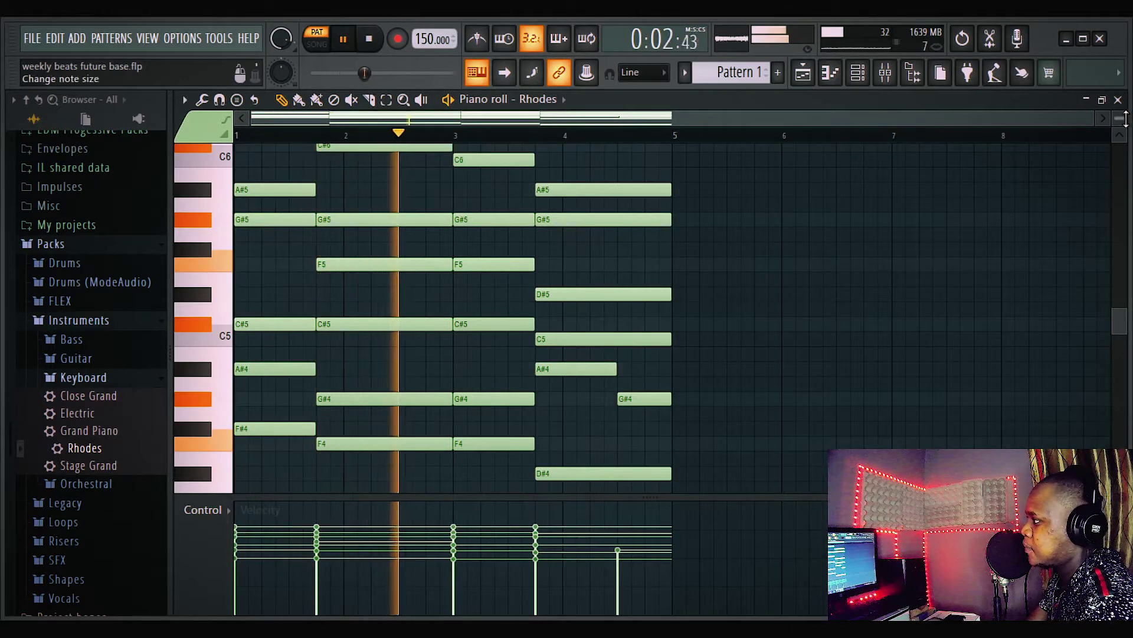
drag(1121, 121, 1122, 115)
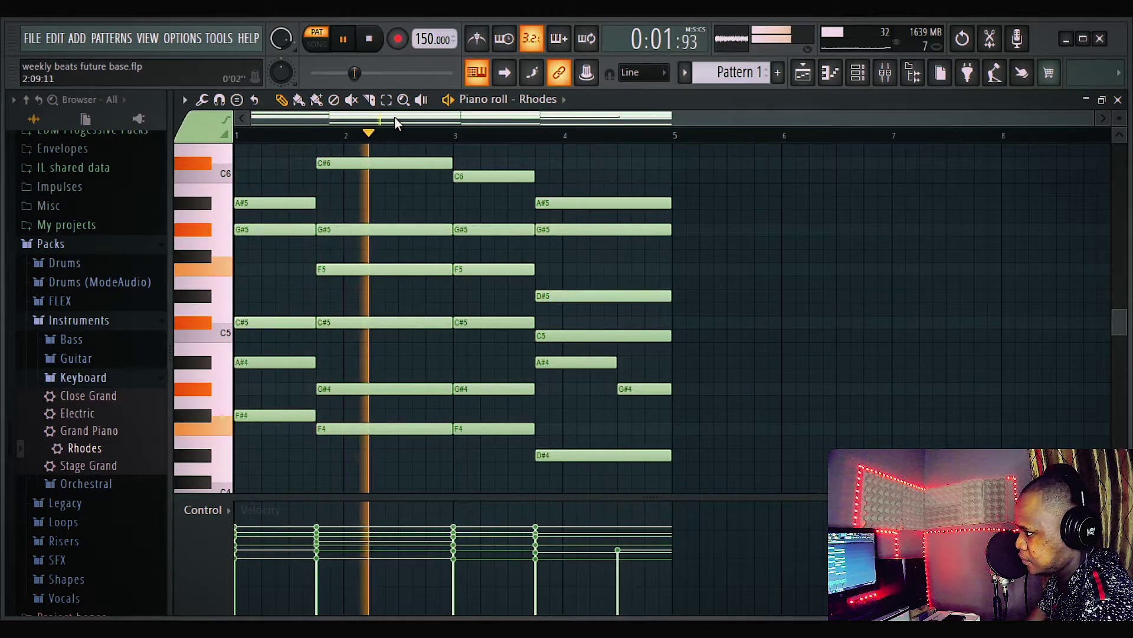
click(371, 40)
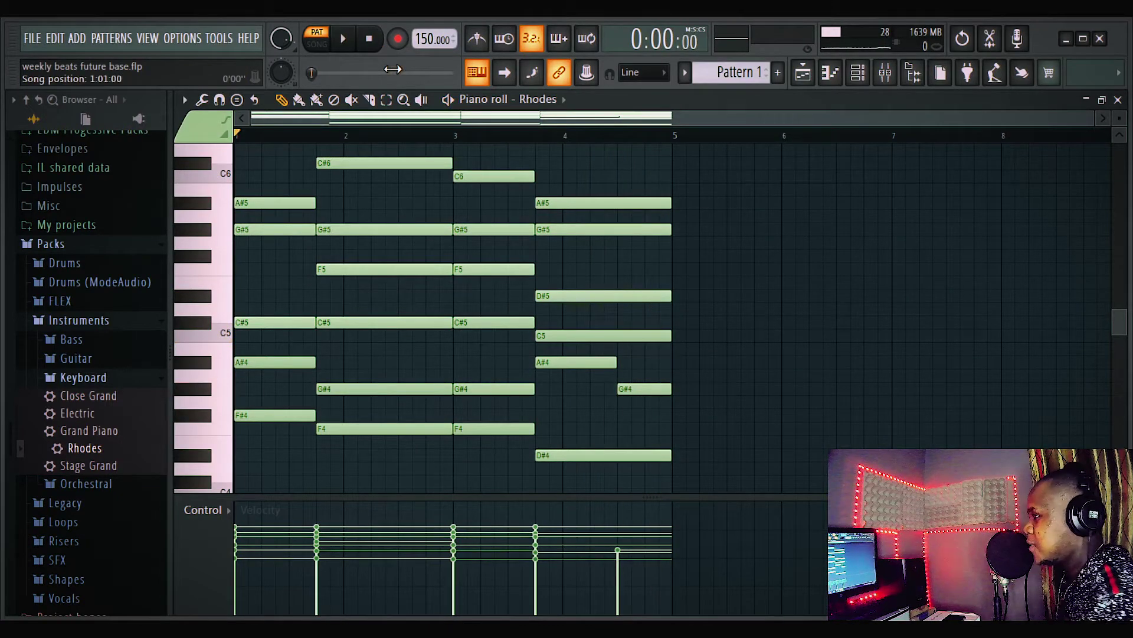
Open the Rhodes channel's mixer track and review the settings of its Bright multiband compressor.
click(858, 73)
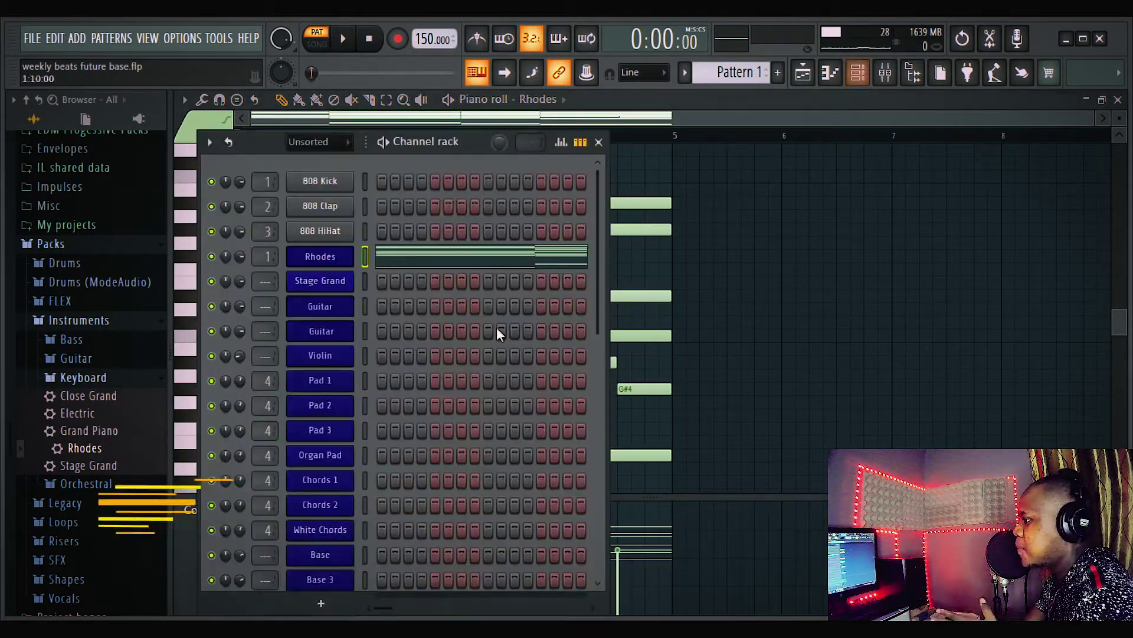
click(342, 258)
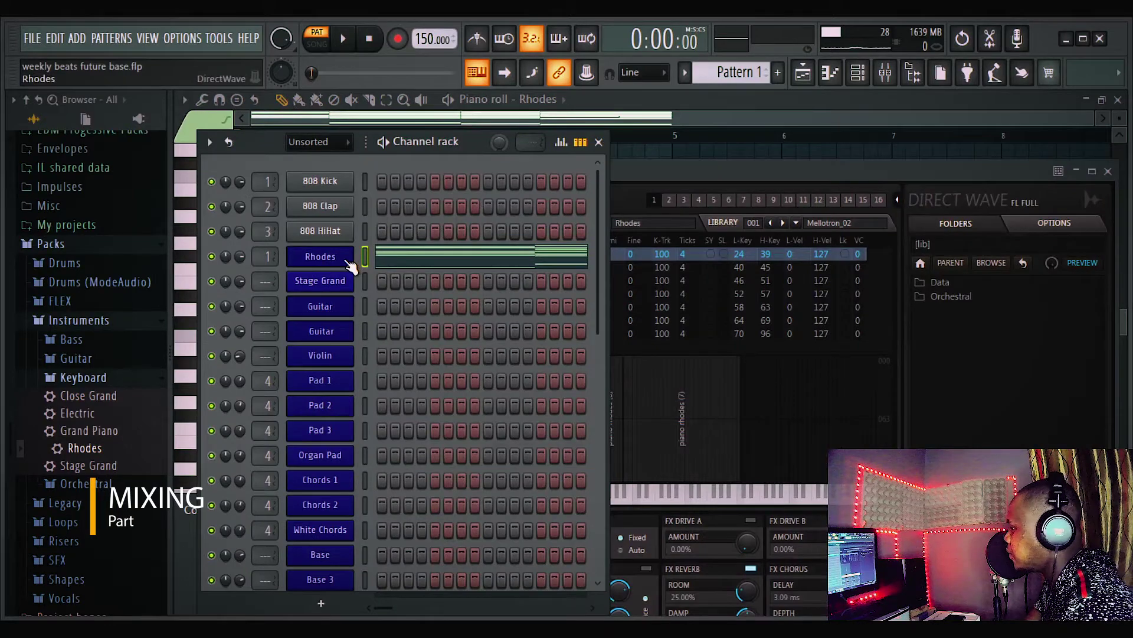
key(F9)
click(971, 190)
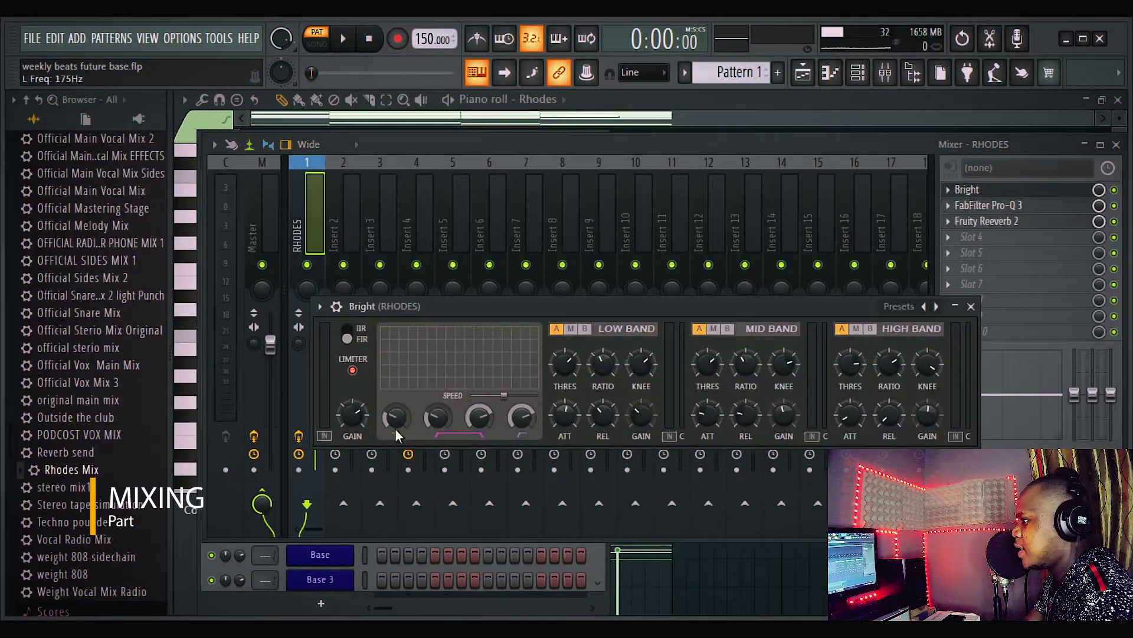
drag(503, 307, 547, 219)
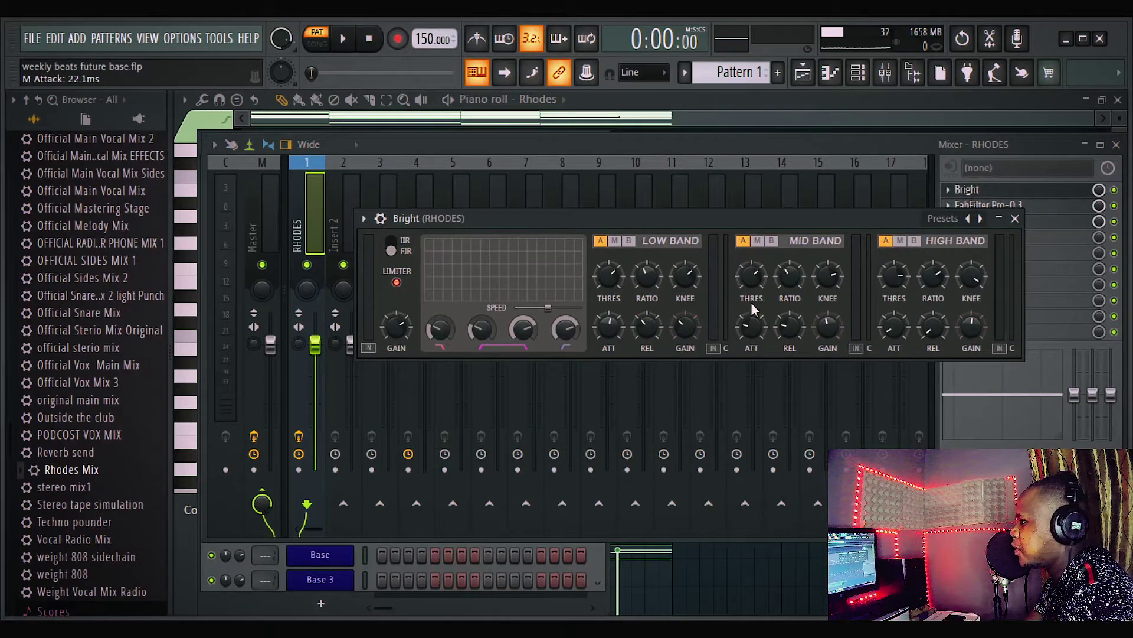
click(1015, 218)
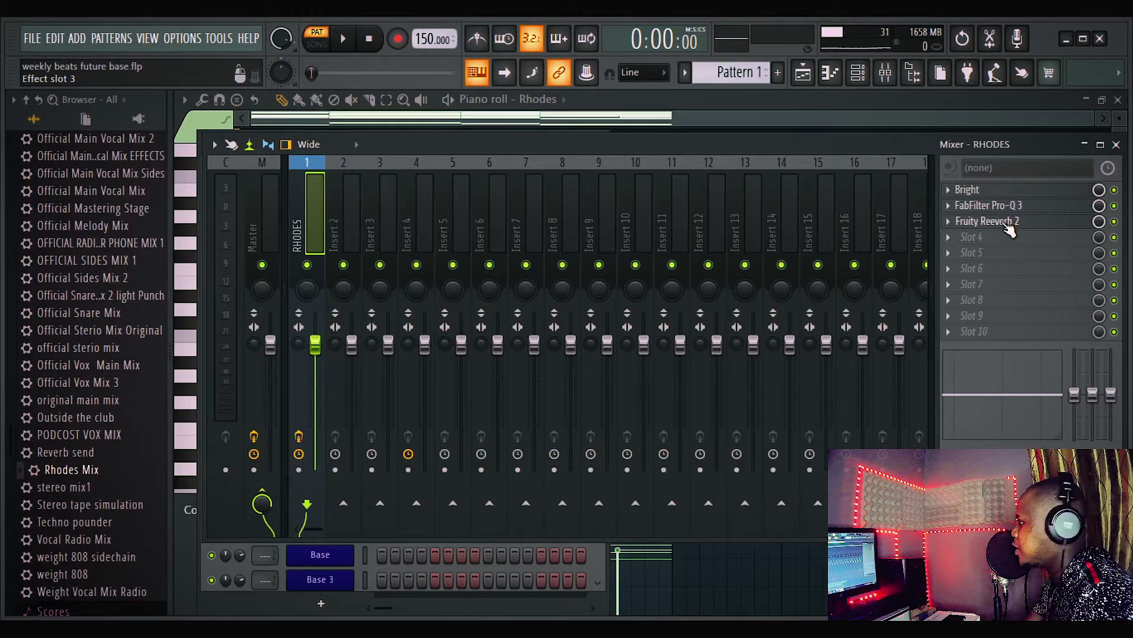
Review the FabFilter Pro-Q 3 curve and Fruity Reeverb 2 settings on the Rhodes mixer track.
click(998, 206)
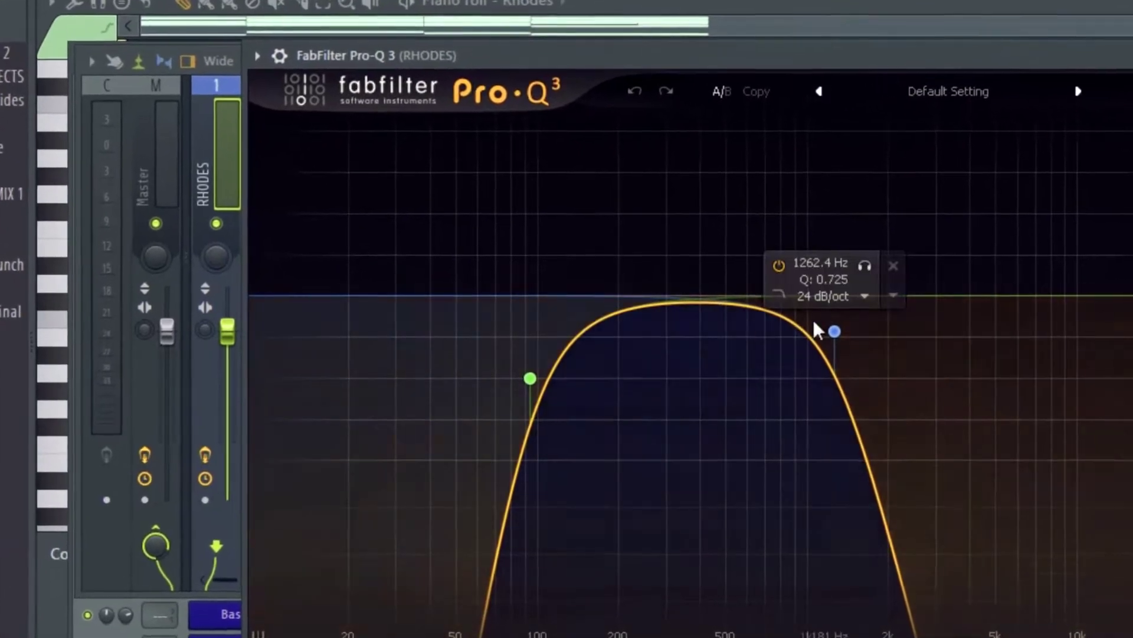
click(997, 220)
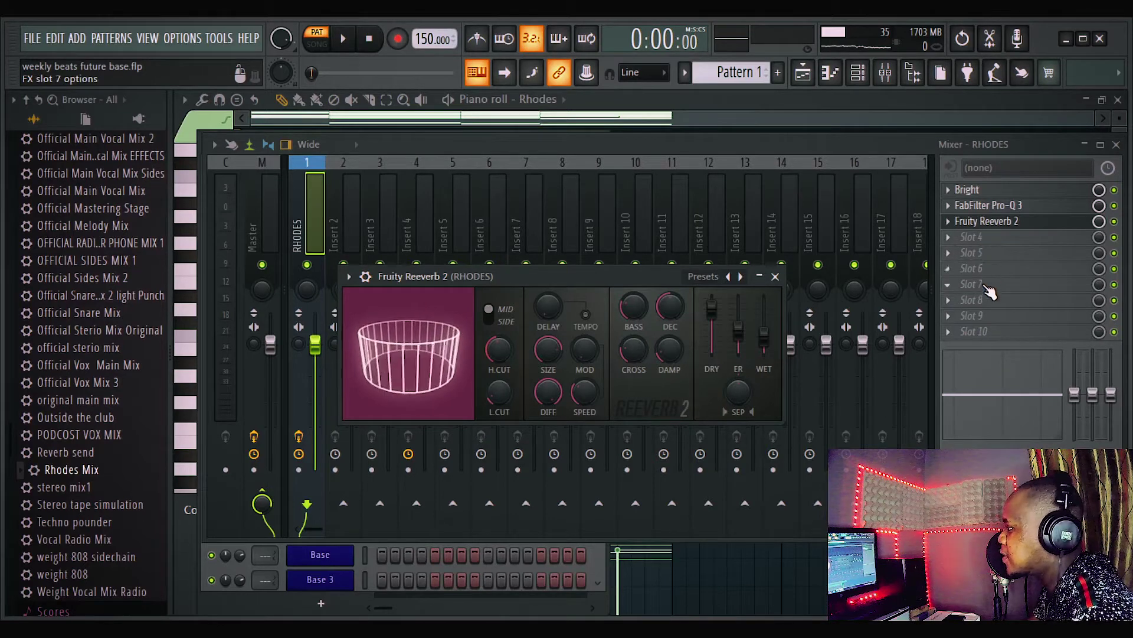
drag(640, 276, 665, 246)
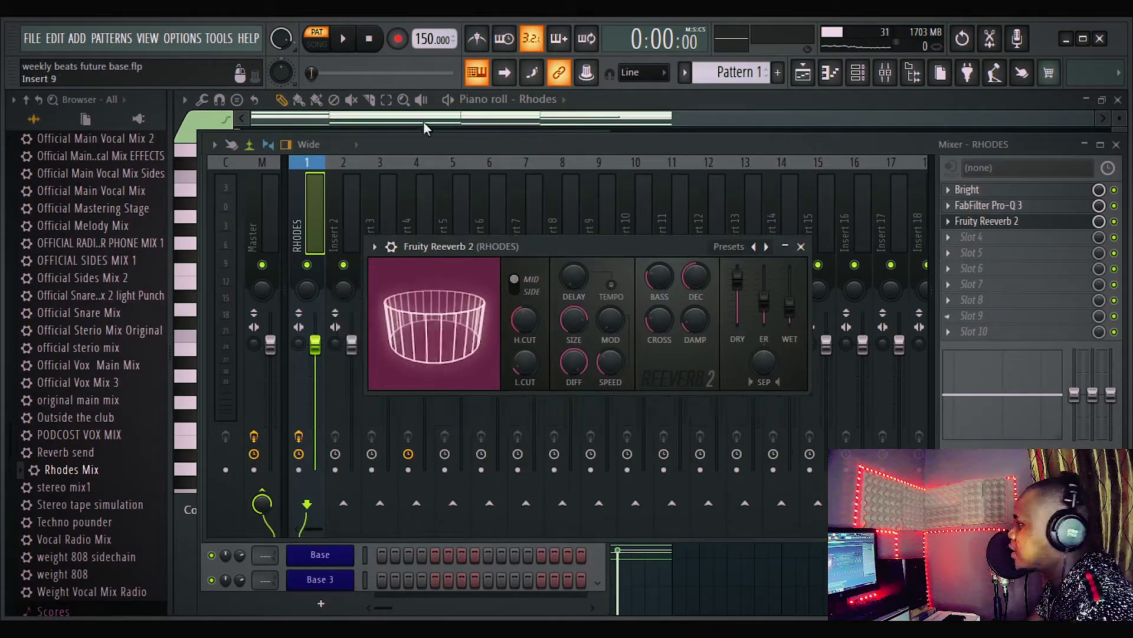
click(1117, 144)
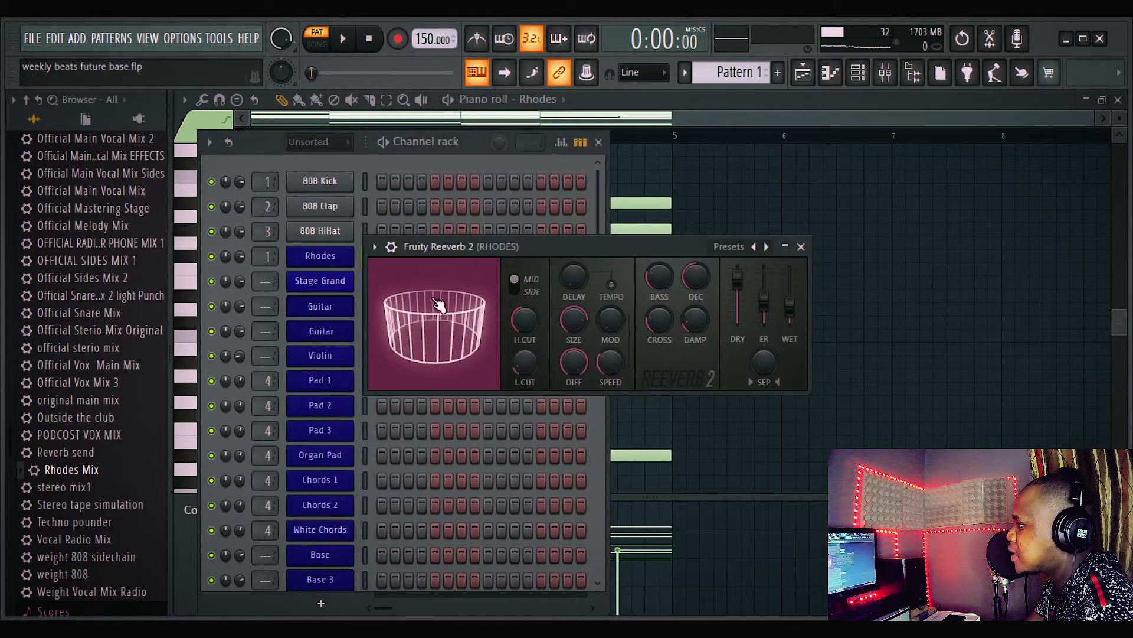
click(801, 246)
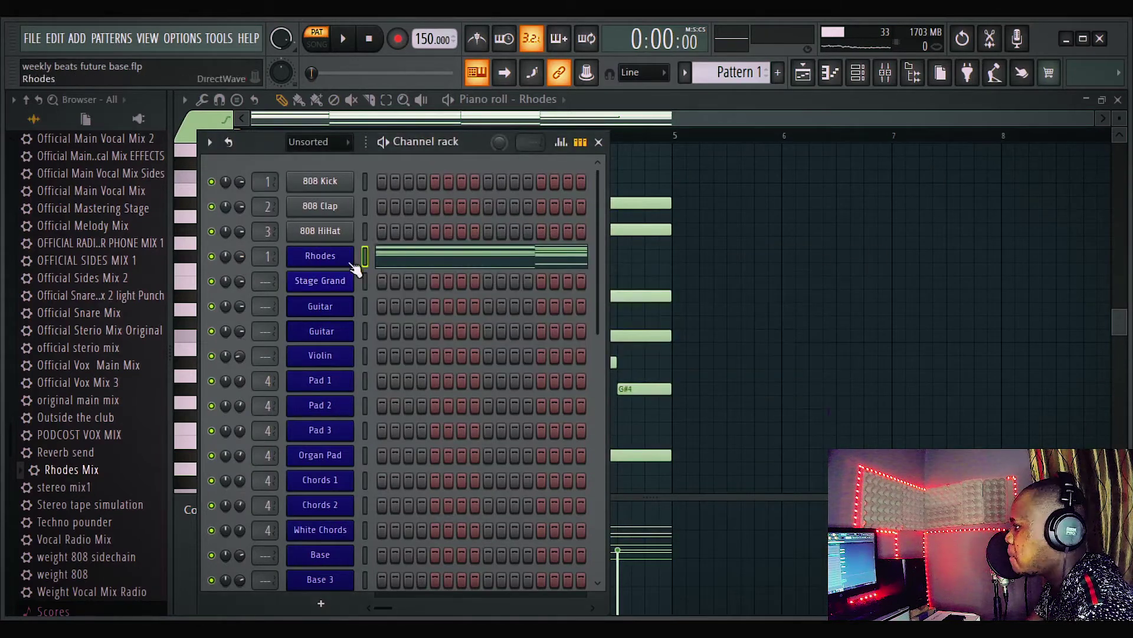
Play back the Rhodes pattern with its mixer effects and view the Pattern 1 clips in the playlist.
click(342, 40)
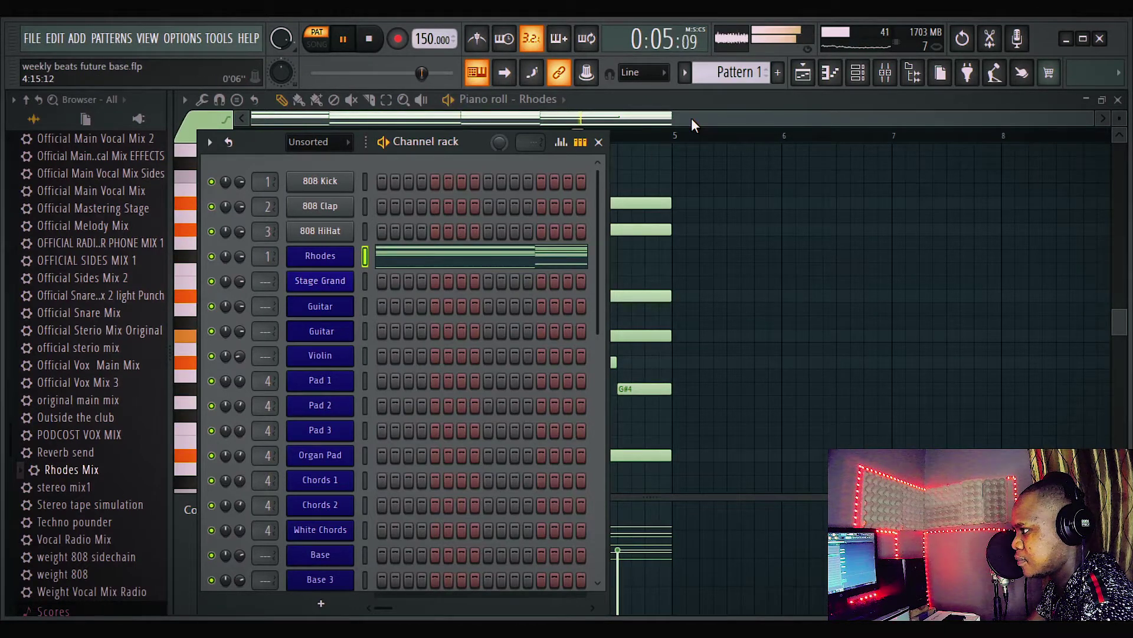
key(F6)
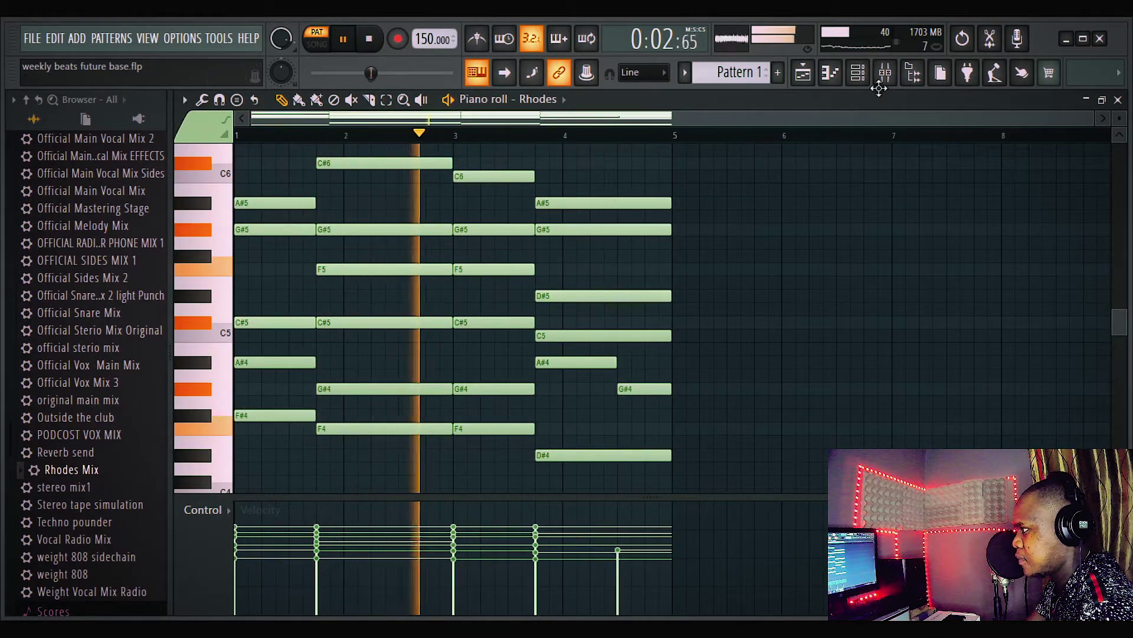
click(371, 39)
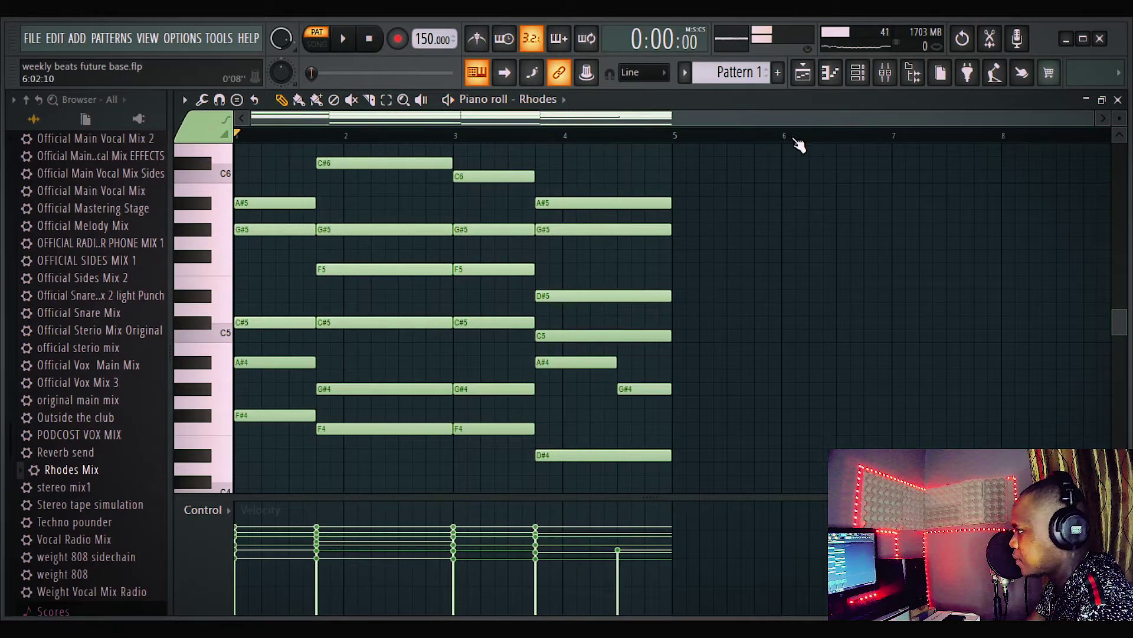
click(830, 72)
click(803, 72)
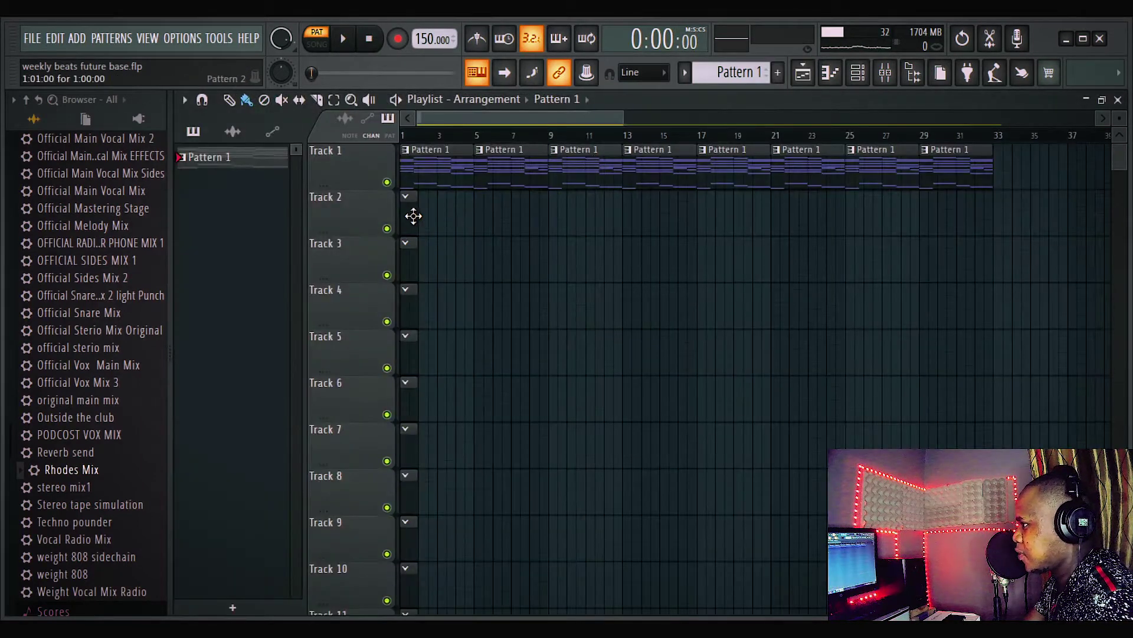
Review and play the Stage Grand notes of Pattern 2 in the piano roll, and check its channel in the rack.
key(F6)
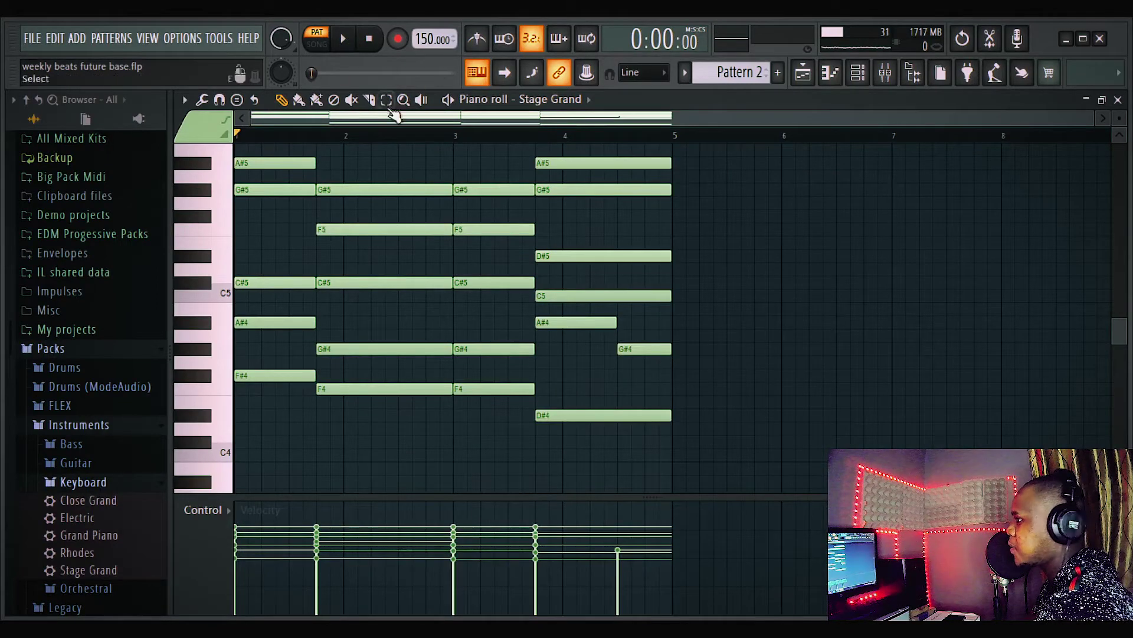
scroll(767, 271, up, 3)
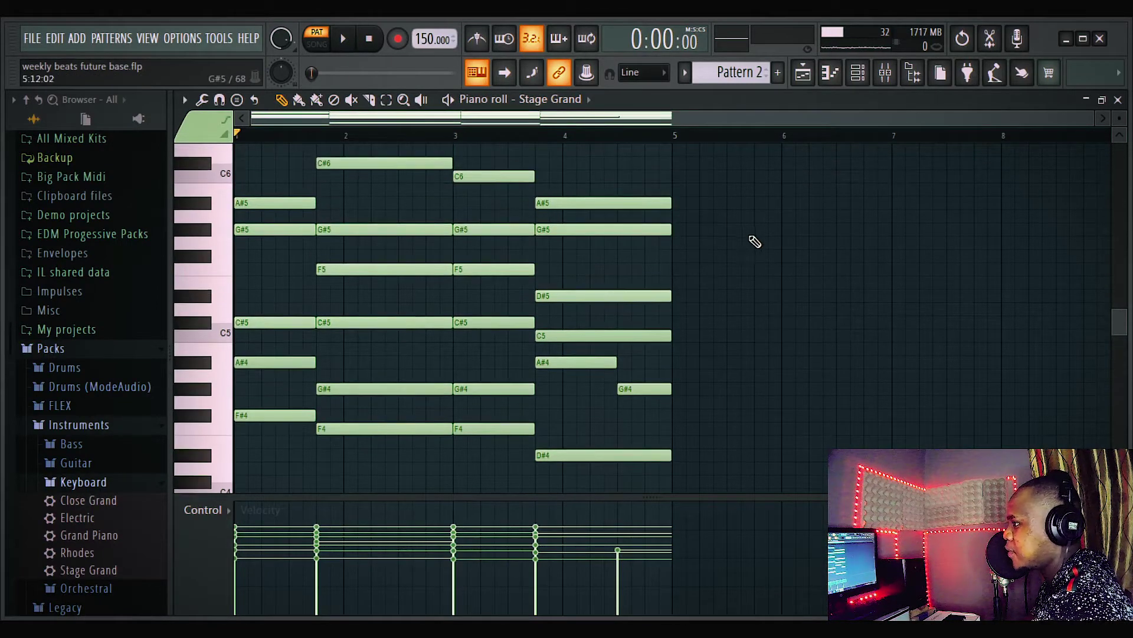
click(348, 40)
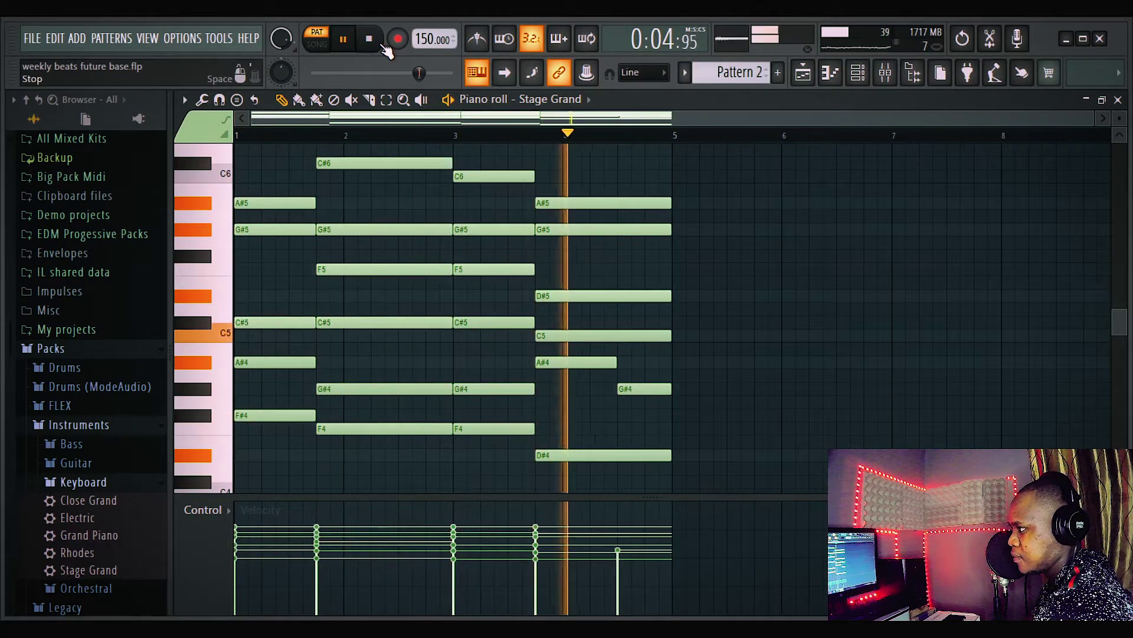
click(383, 47)
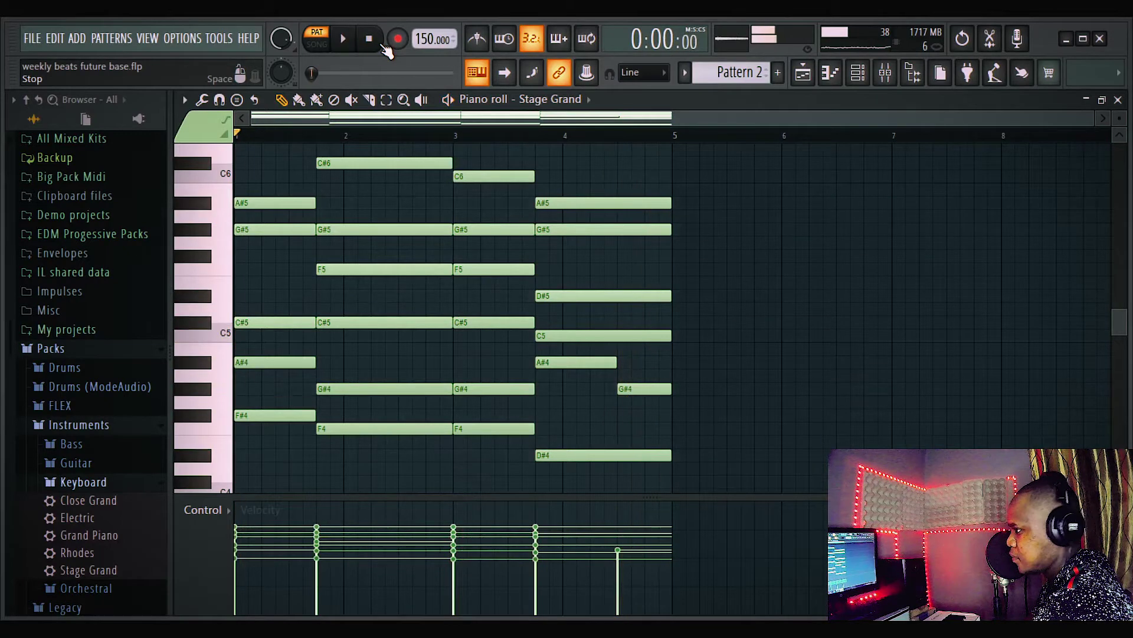
click(856, 72)
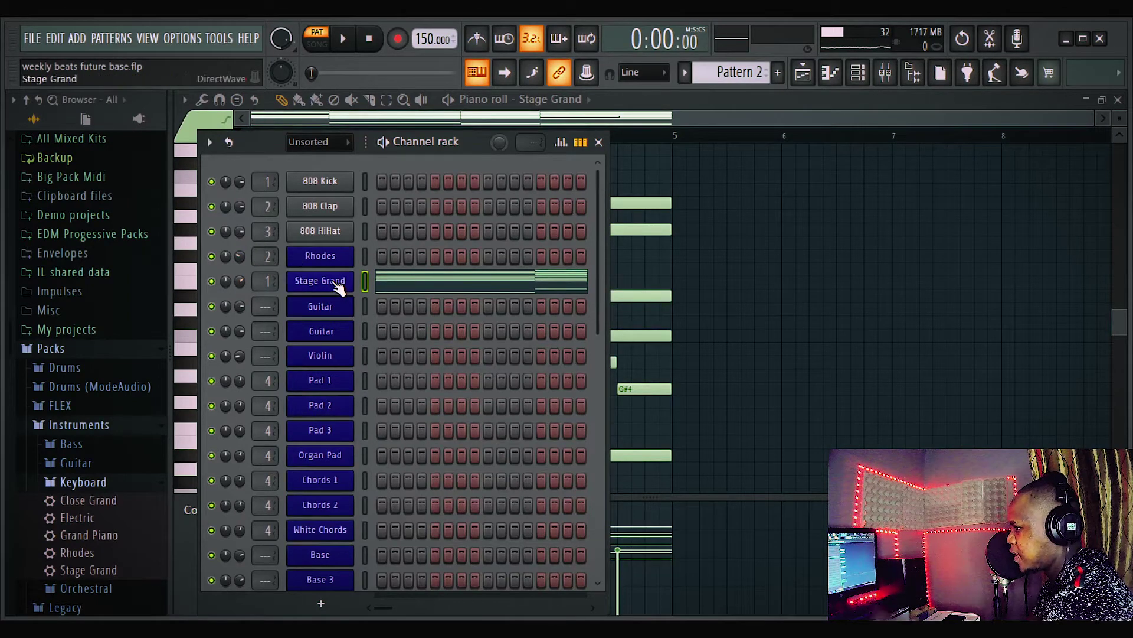
click(599, 142)
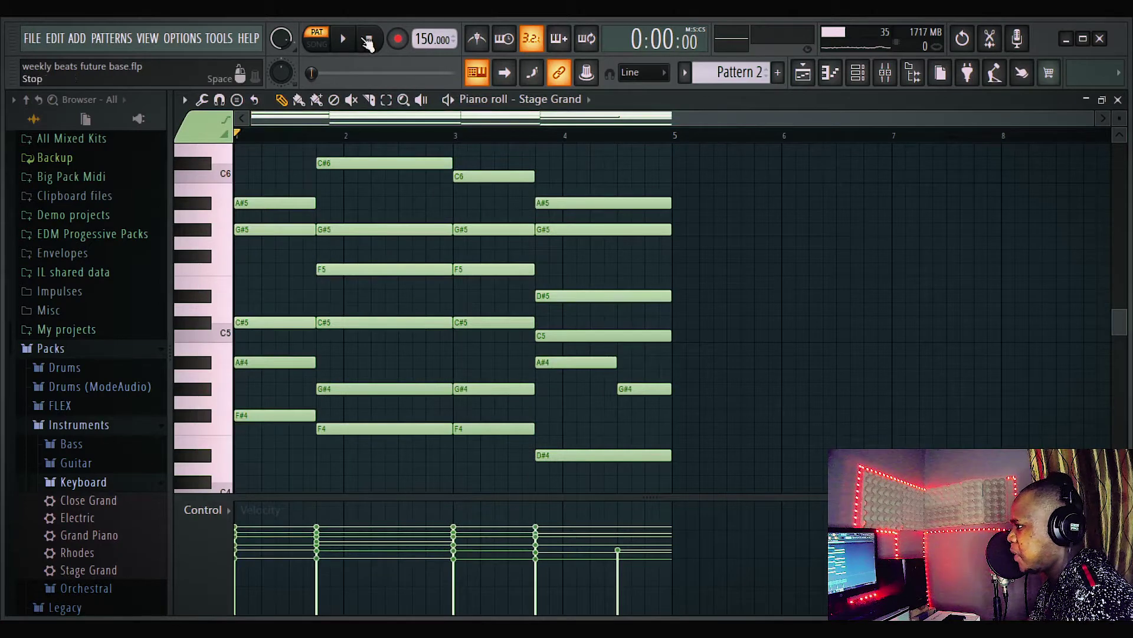
Set the Stage Grand channel volume to 60% while Pattern 2 plays.
click(343, 39)
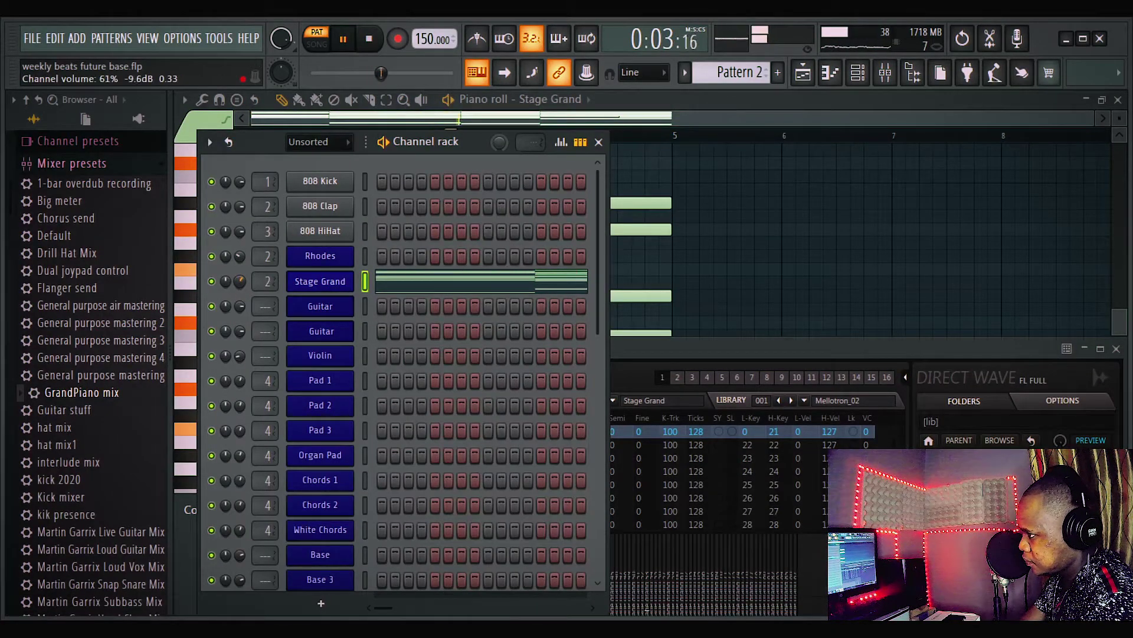
drag(239, 281, 239, 283)
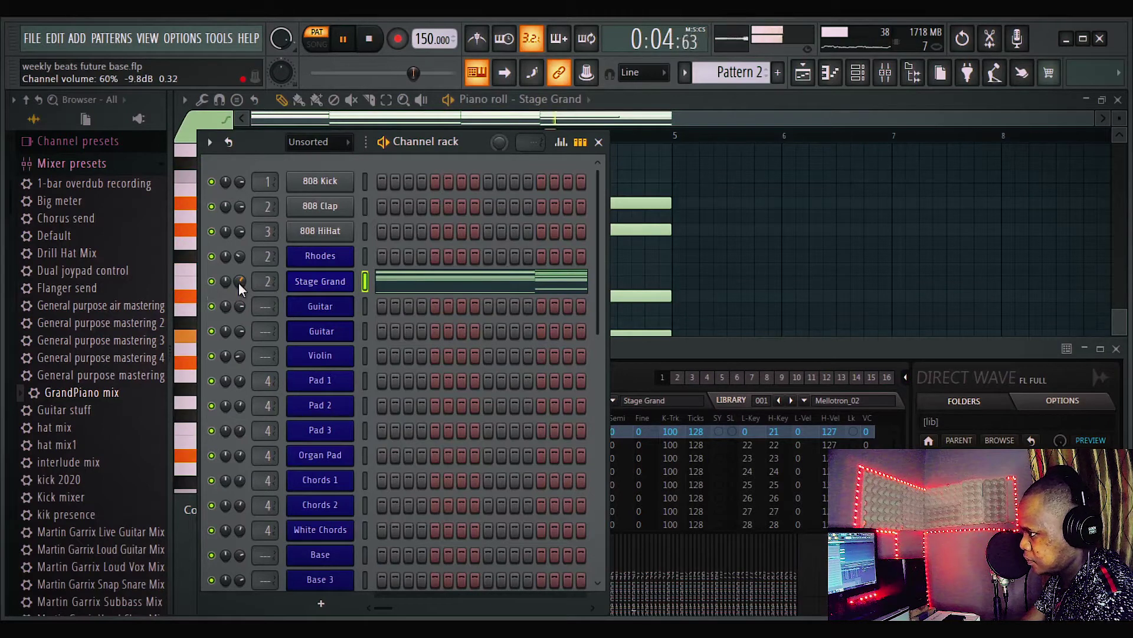
click(370, 46)
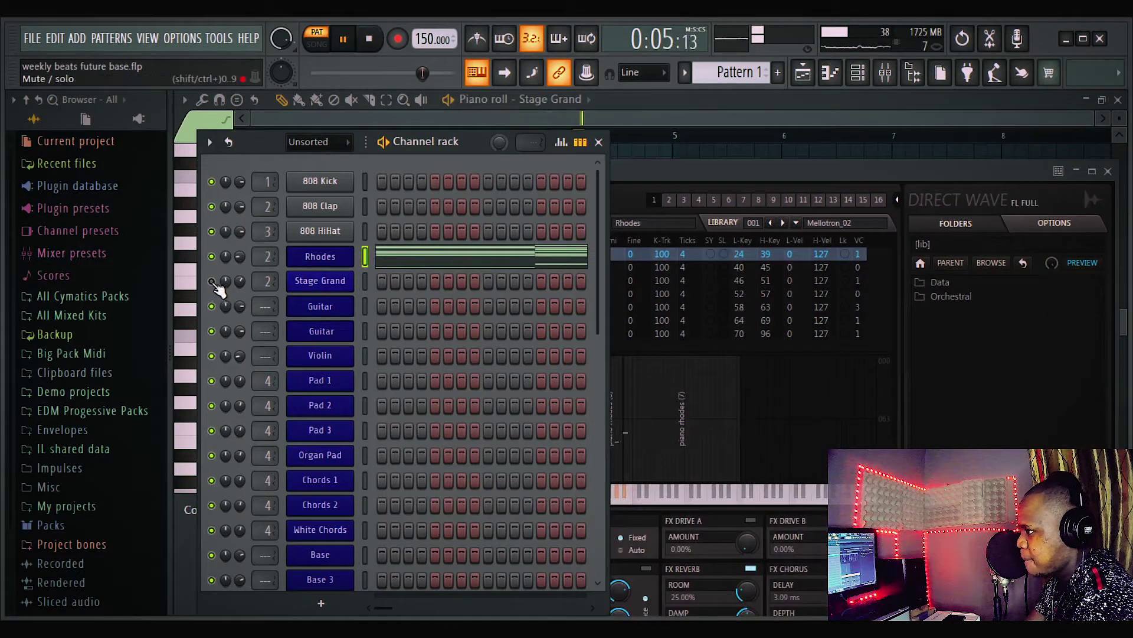
Fill playlist Track 2 with repeated Pattern 2 clips up to bar 33, and play back the arrangement.
click(369, 39)
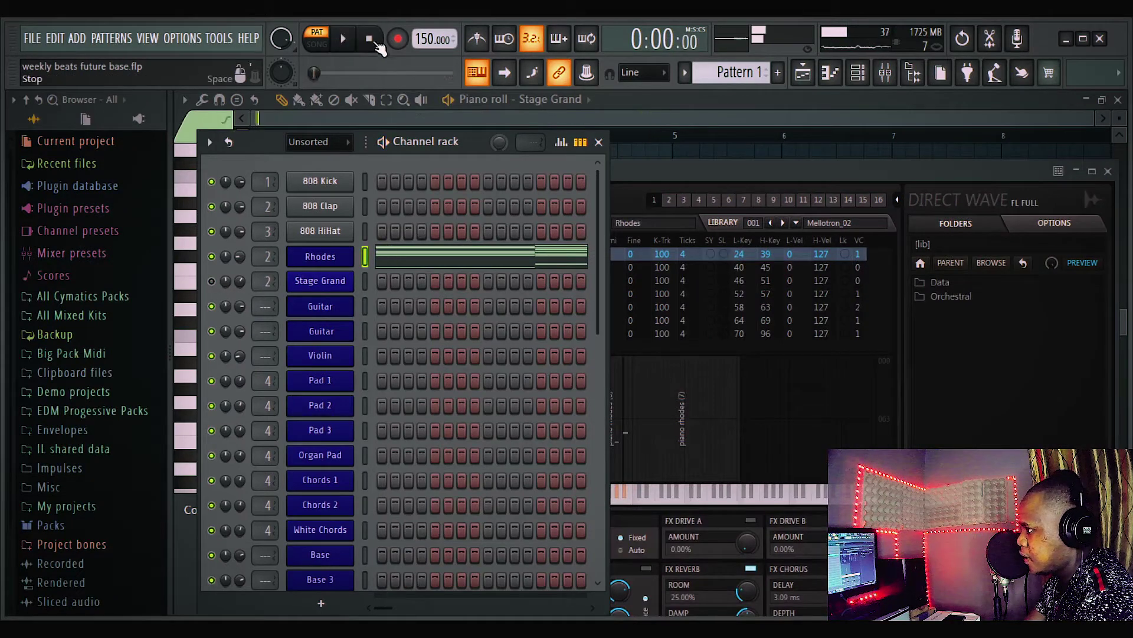
click(802, 73)
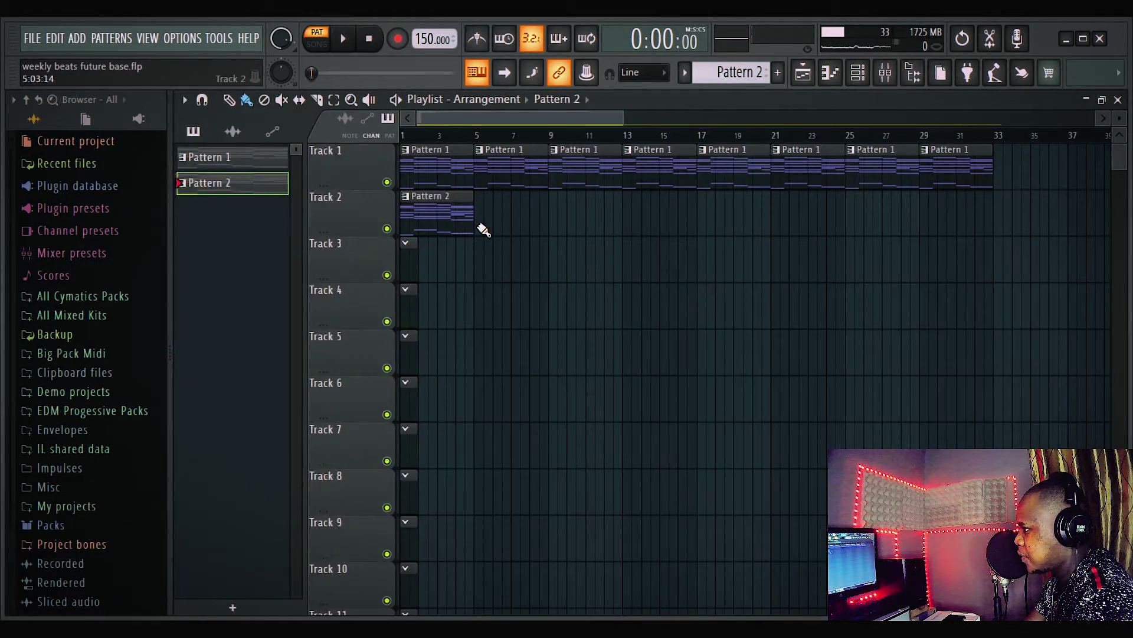
drag(483, 229, 708, 223)
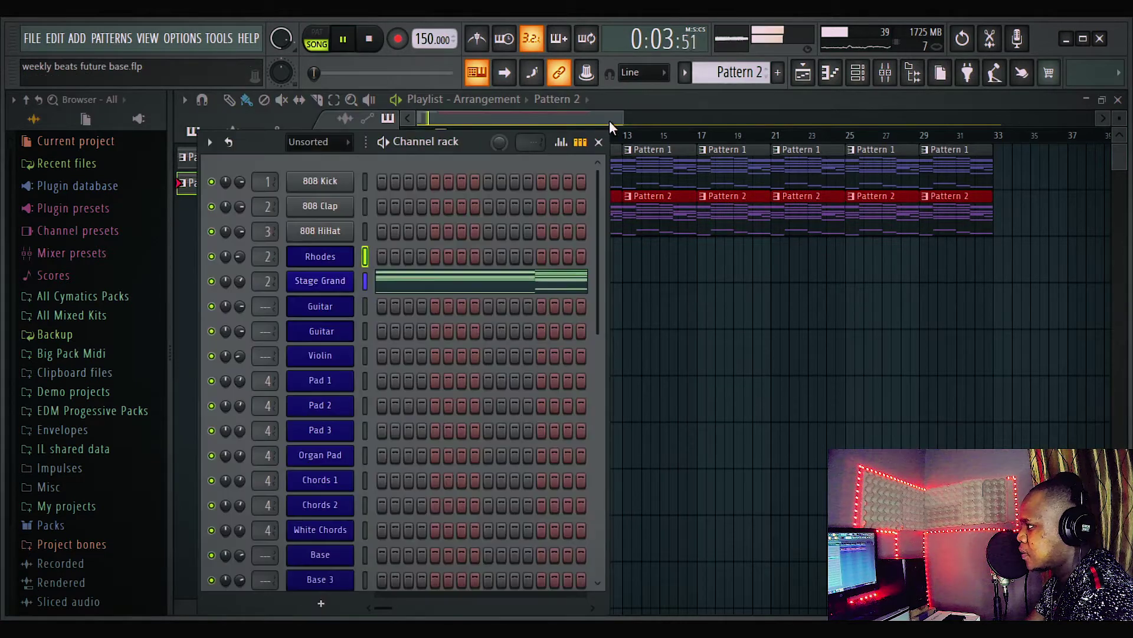
key(F6)
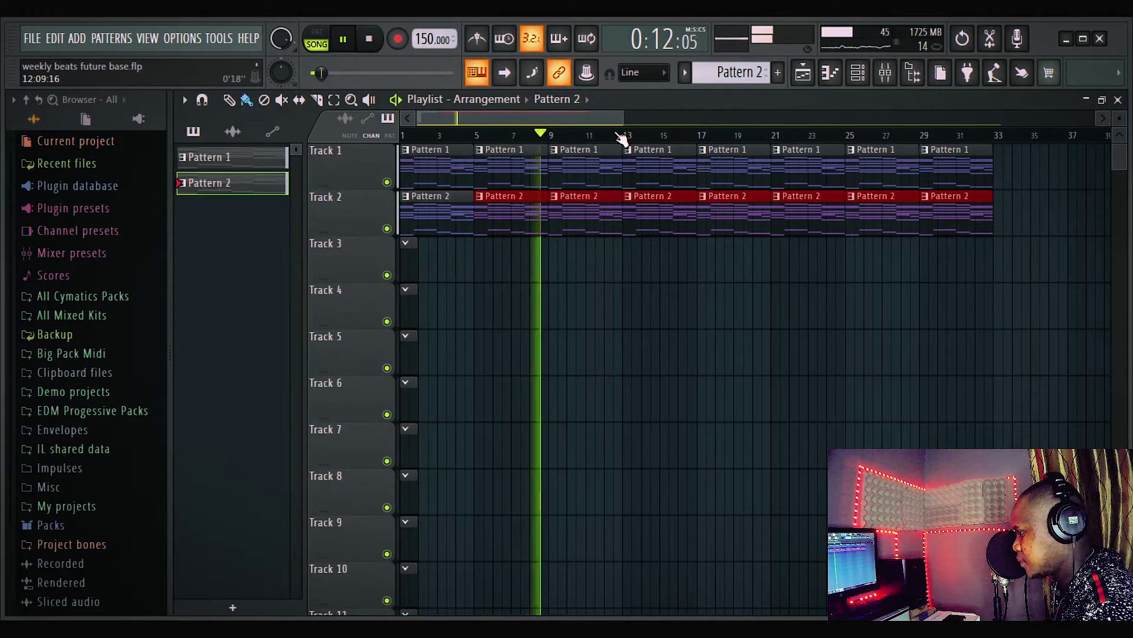
click(370, 48)
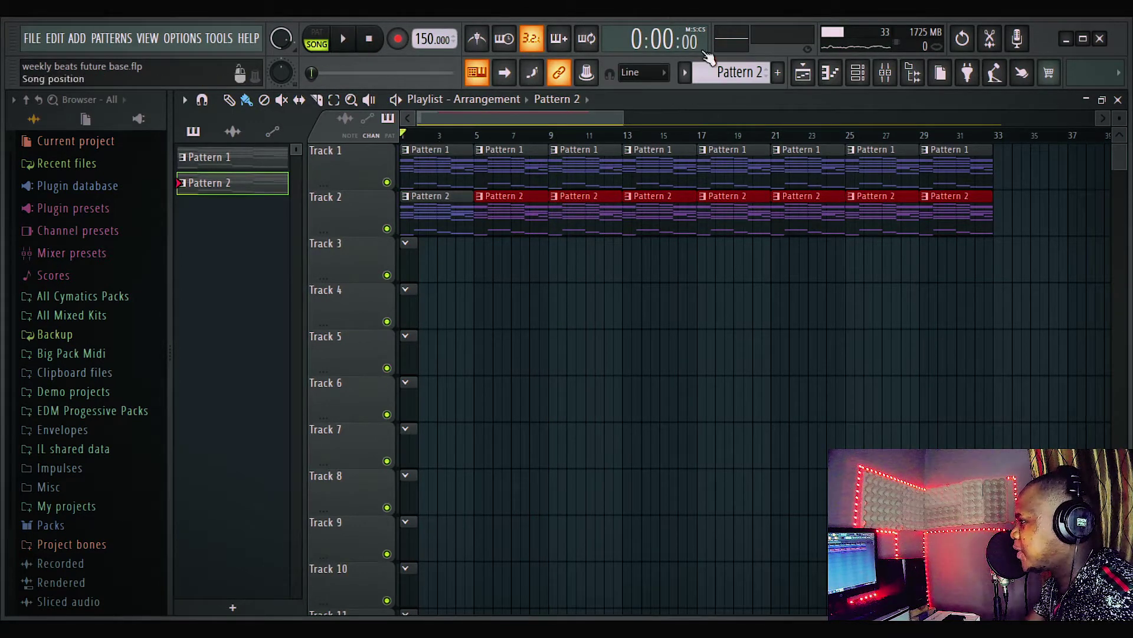
Examine the Refference Track audio clip on Track 25 of the playlist.
scroll(519, 309, down, 7)
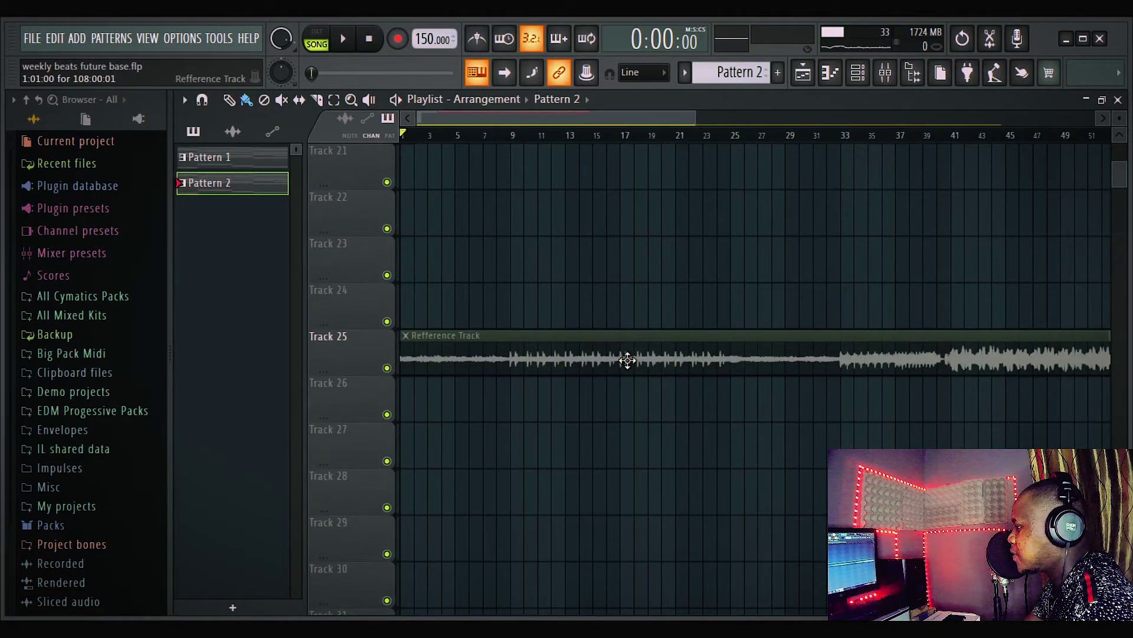
scroll(556, 140, down, 3)
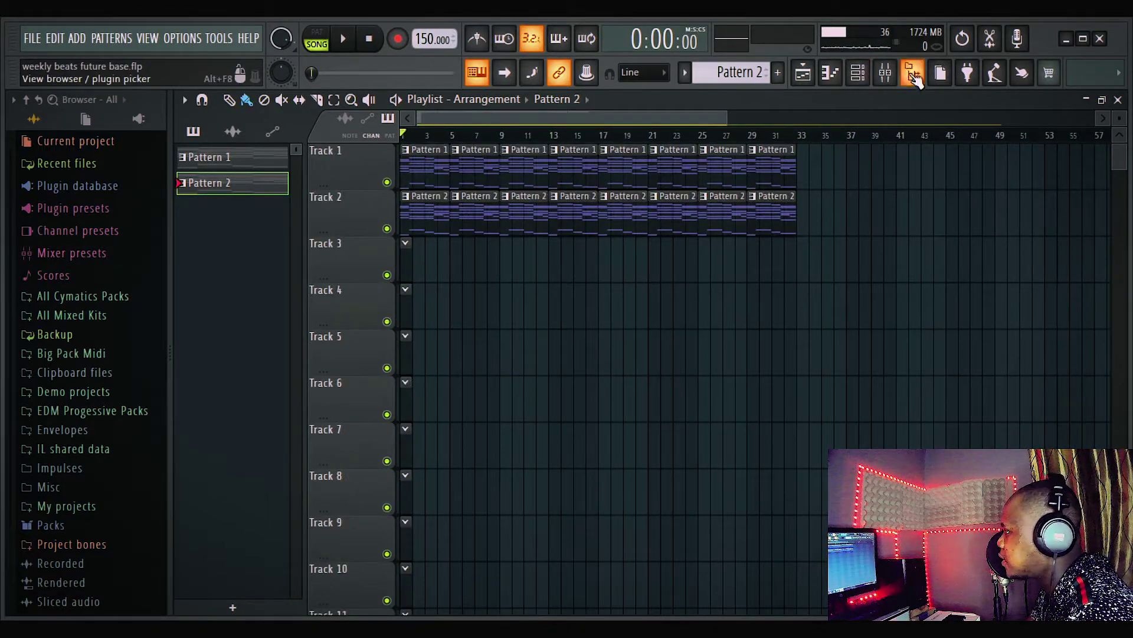
click(913, 74)
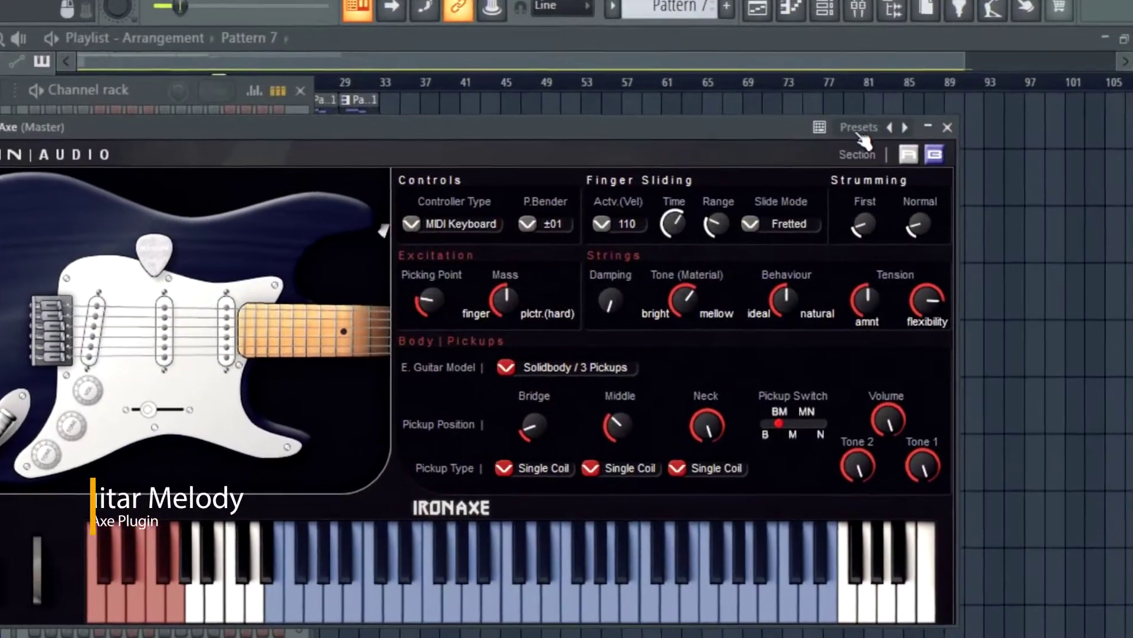
Pick the Vint.Tele guitar preset in IronAxe, and add a G#4 on bar 1's last beat and a C#5 in bar 2 to its melody.
click(884, 155)
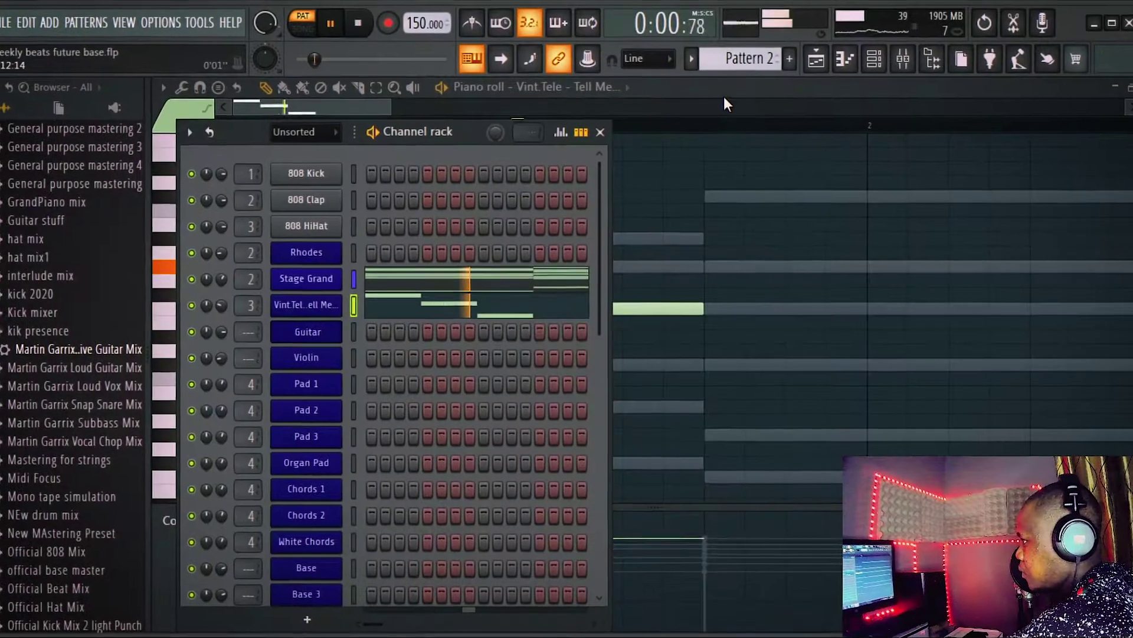
click(719, 101)
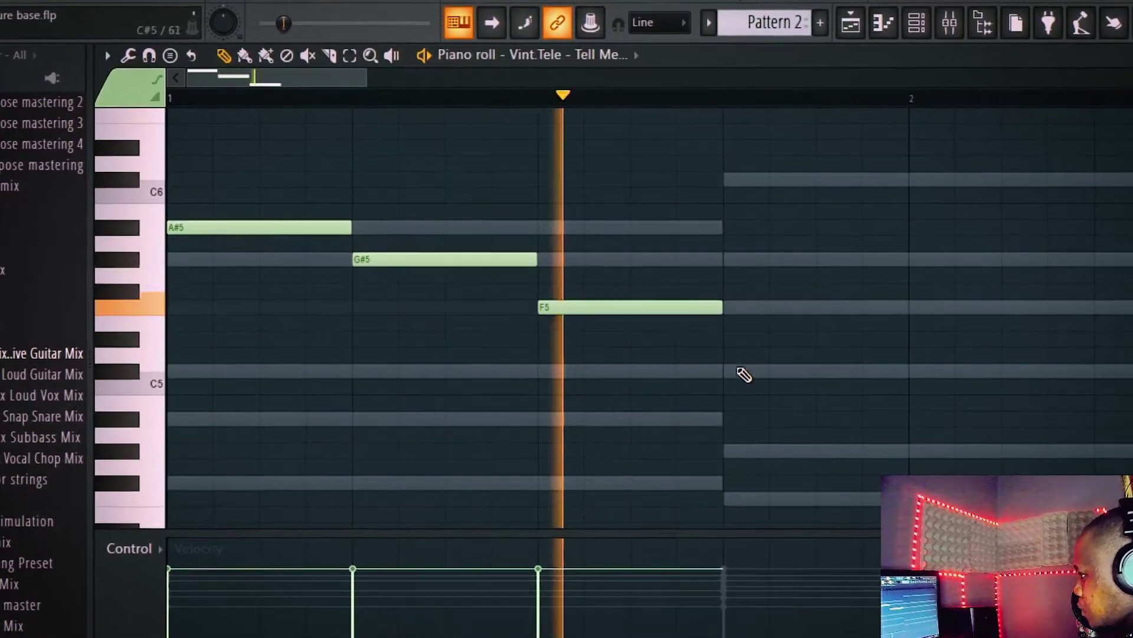
click(731, 451)
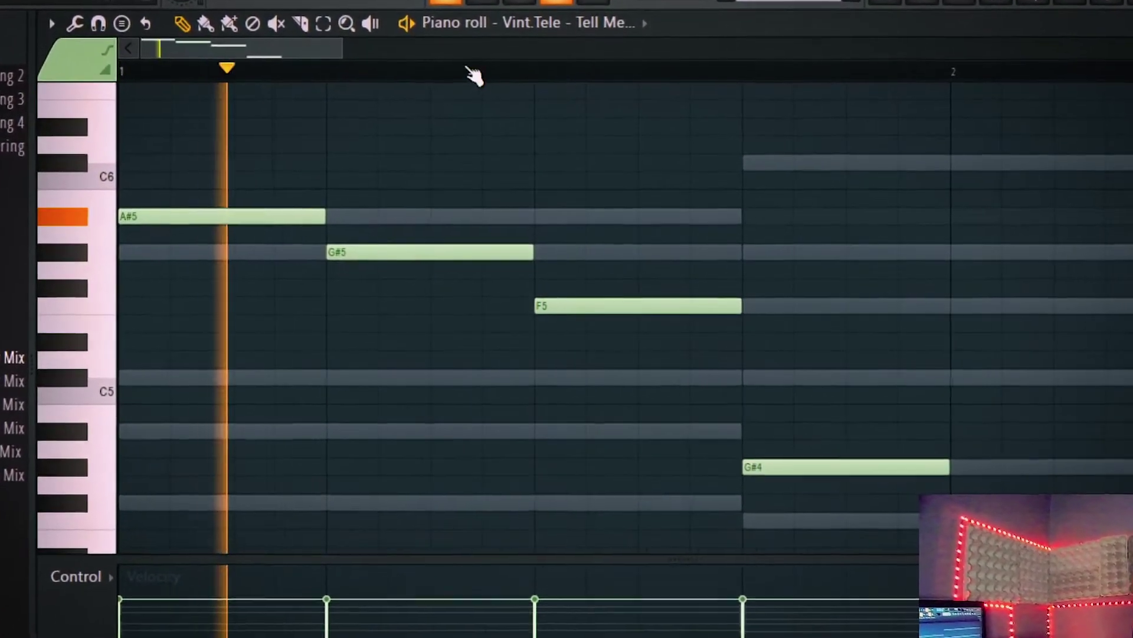
scroll(463, 77, down, 2)
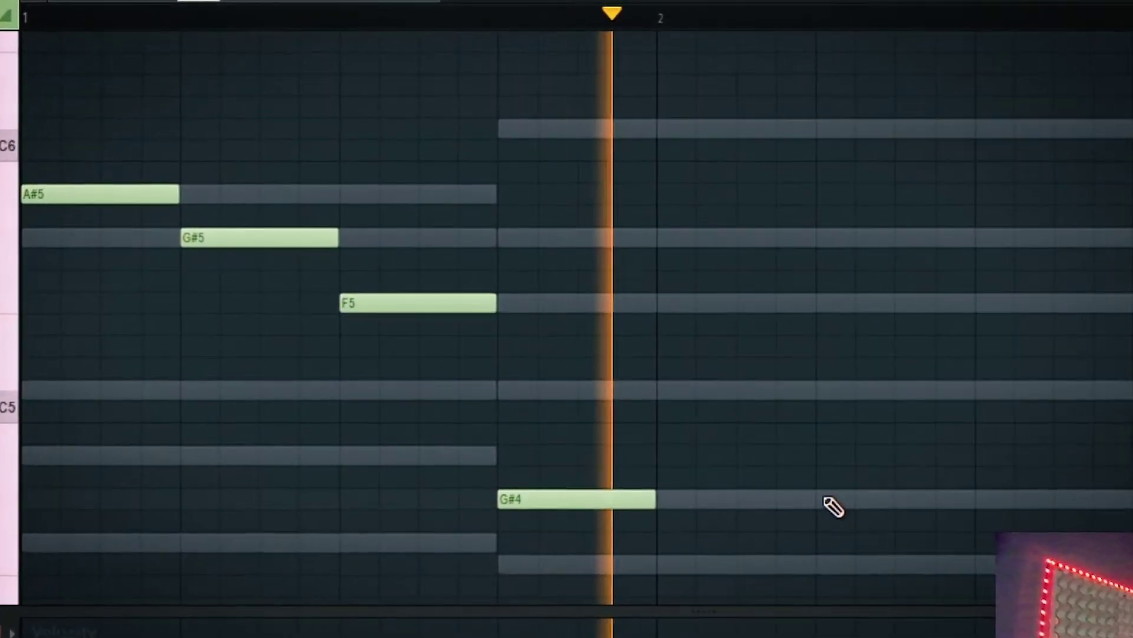
click(929, 497)
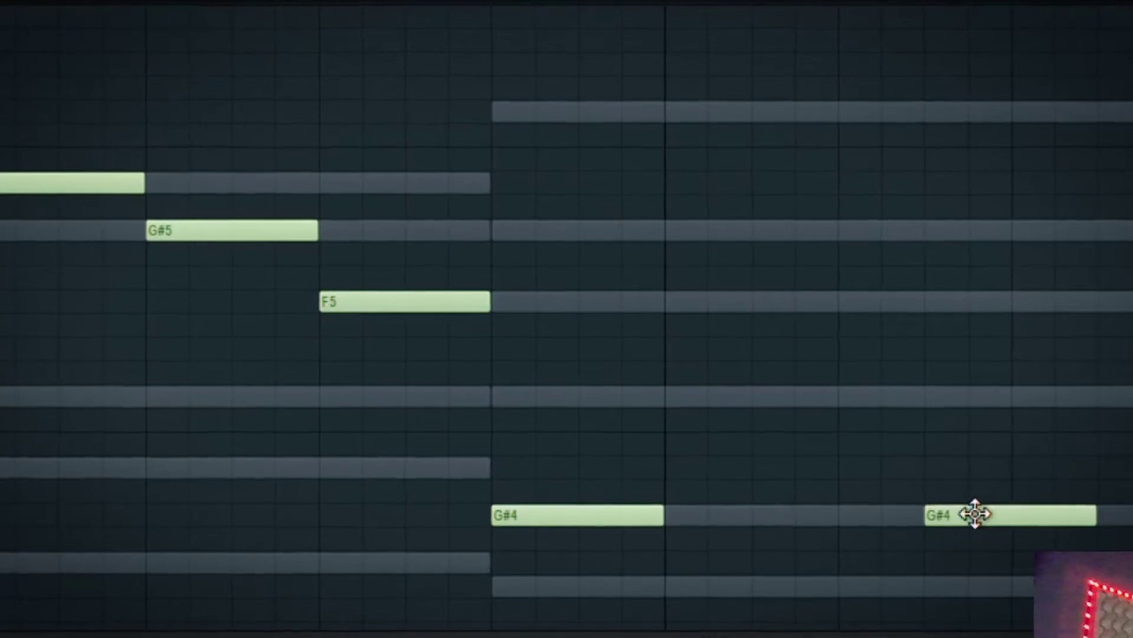
right_click(1086, 513)
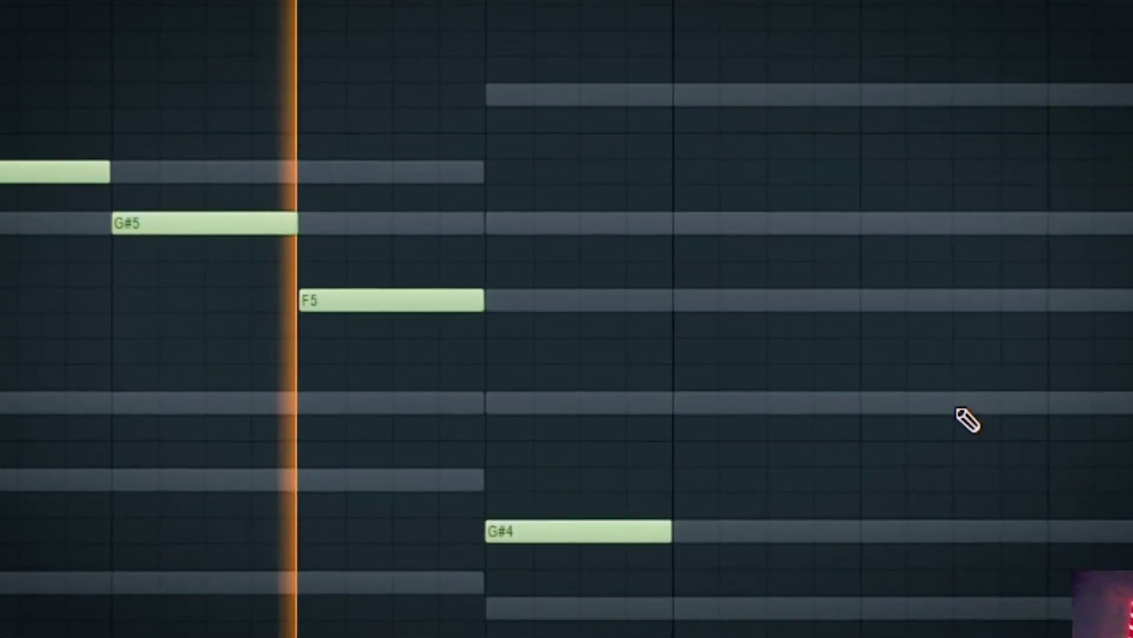
click(958, 409)
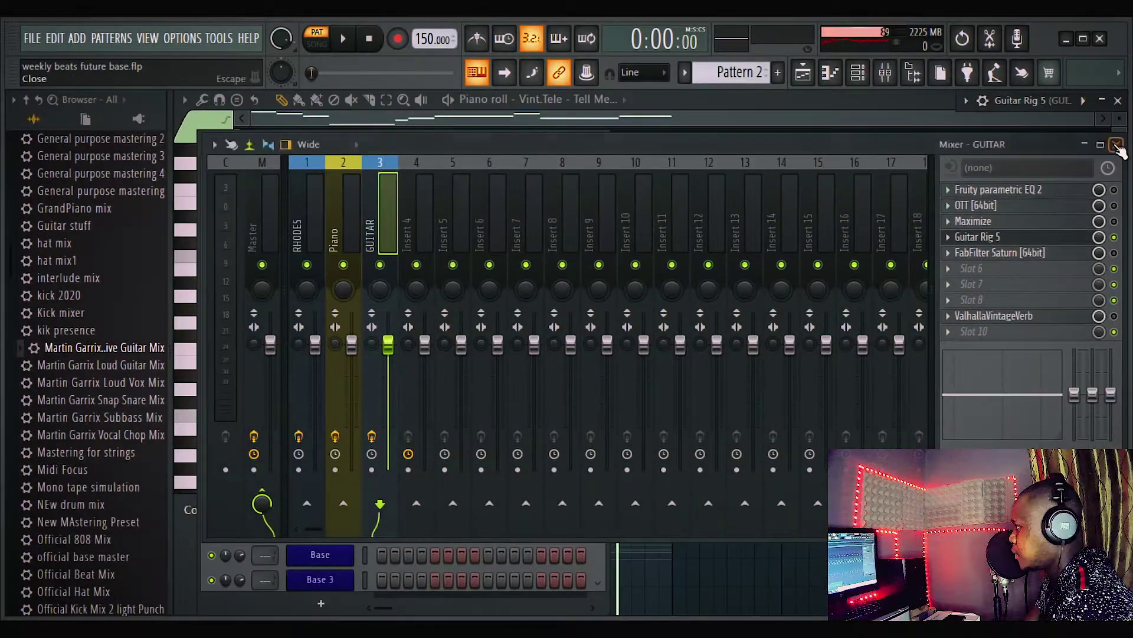
Review the GUITAR mixer insert's effects and the Vint.Tele melody notes of Pattern 2 in the piano roll.
key(F9)
key(F5)
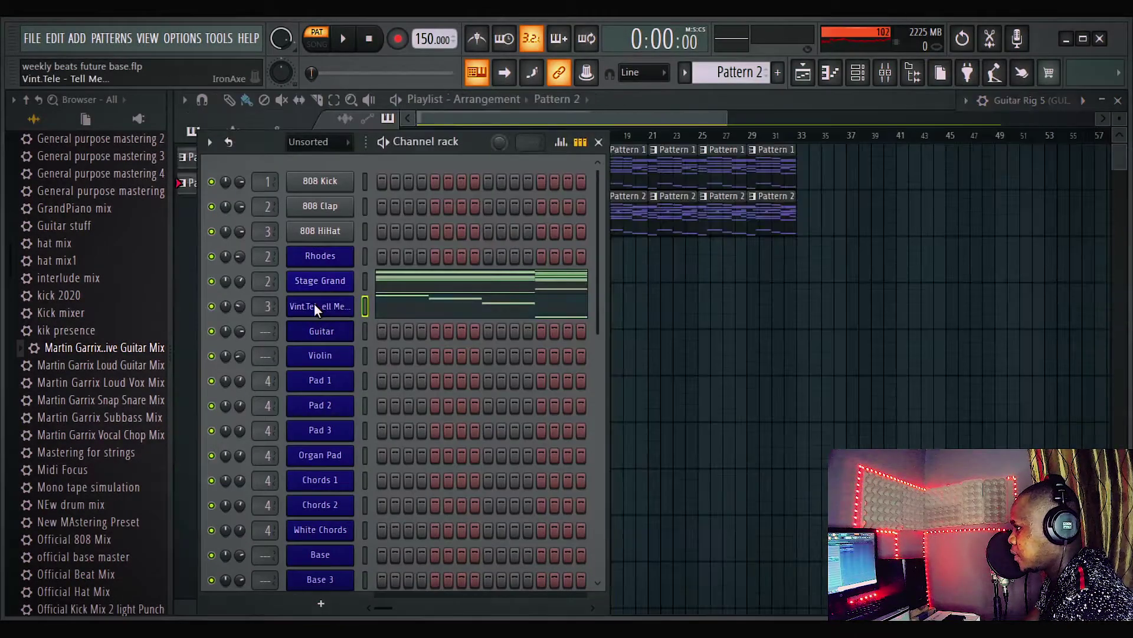
click(389, 317)
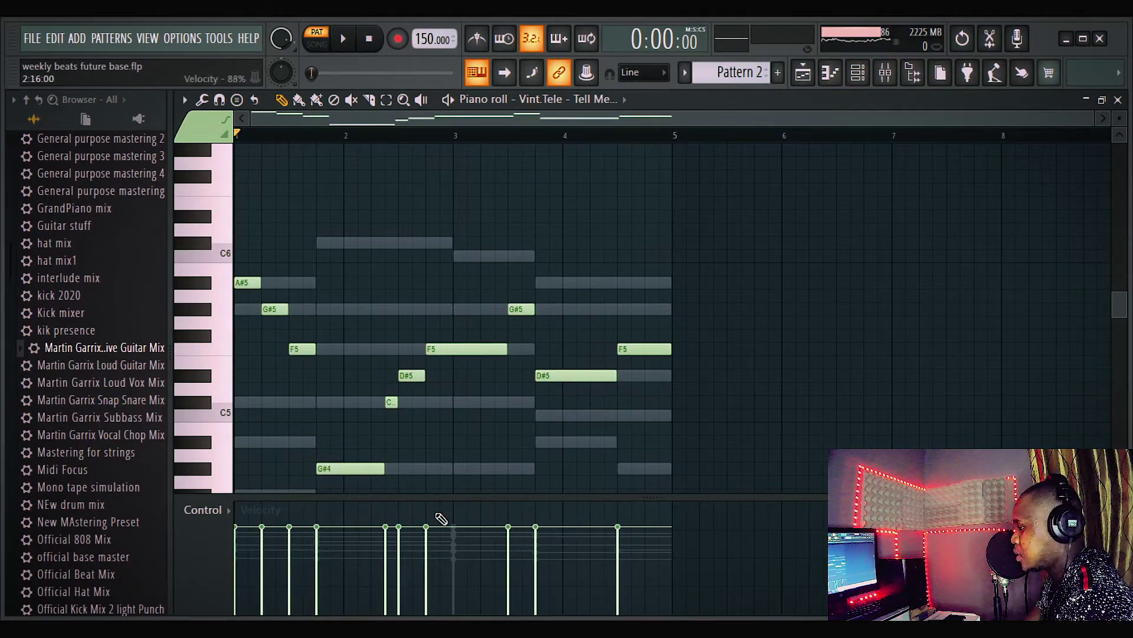
scroll(408, 500, down, 2)
click(886, 73)
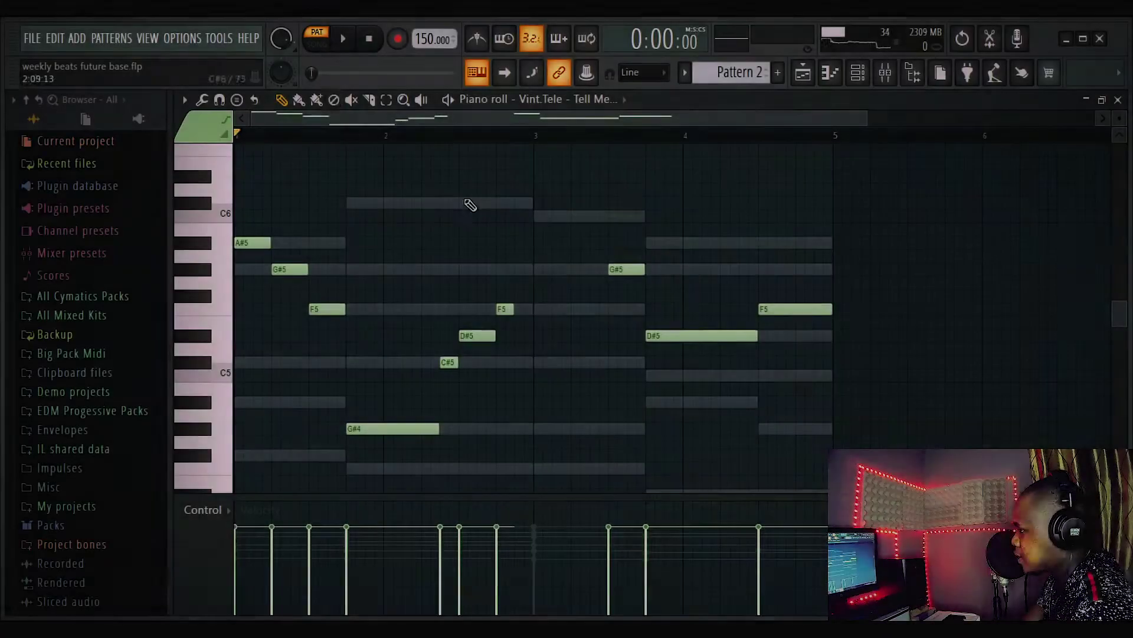
Play Pattern 2 and lengthen the F5 note at the end of bar 2 until it meets the G#5 note in bar 3.
key(F6)
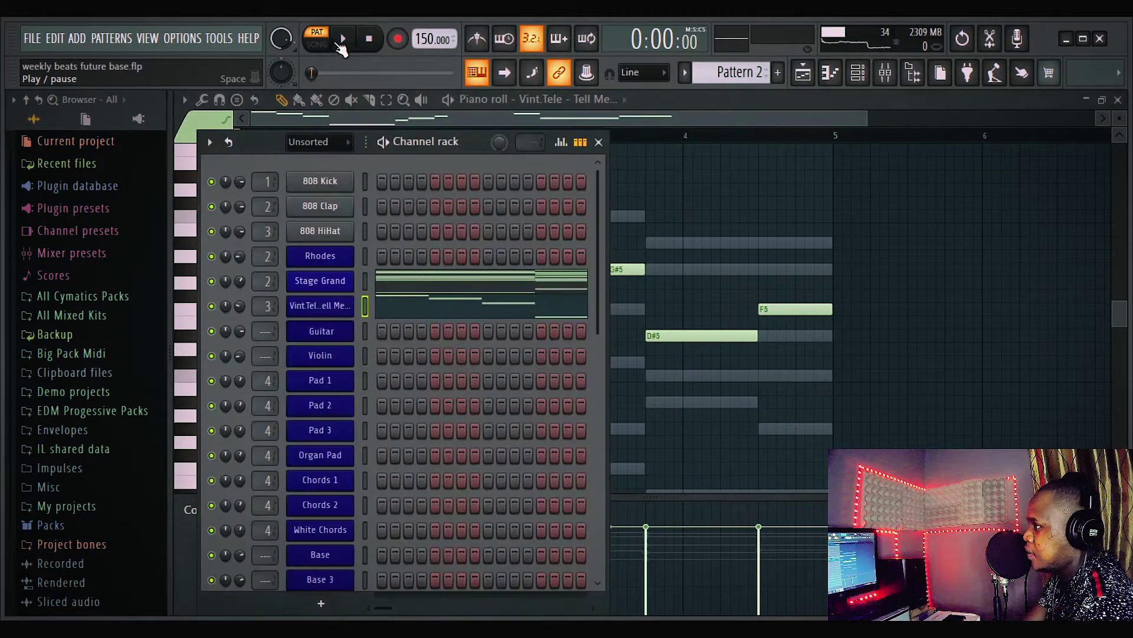
click(343, 40)
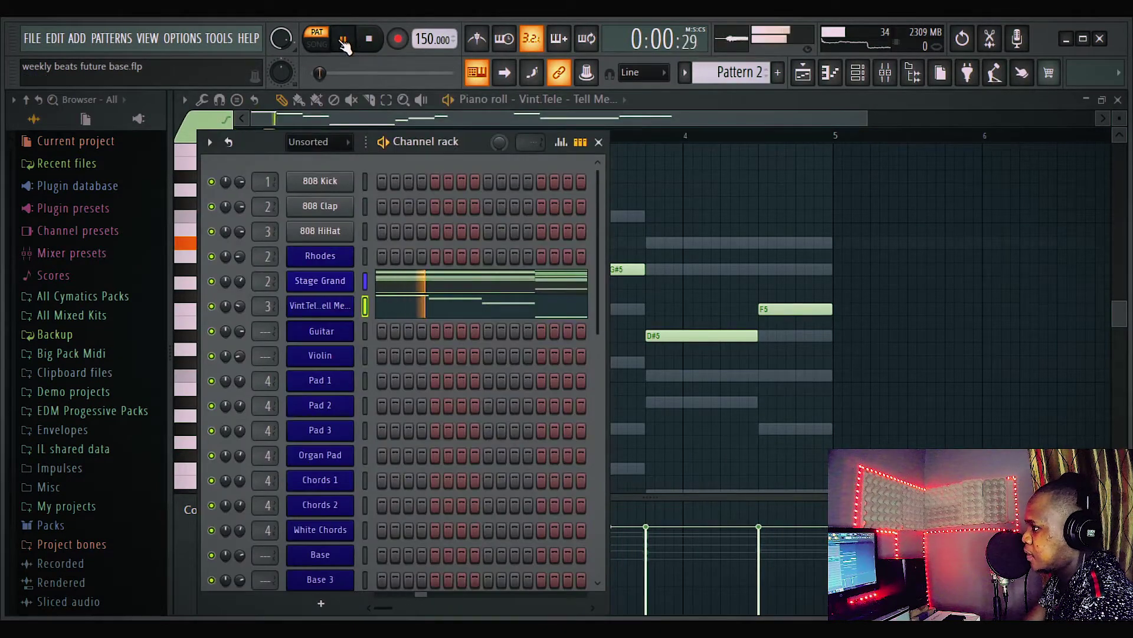
click(732, 123)
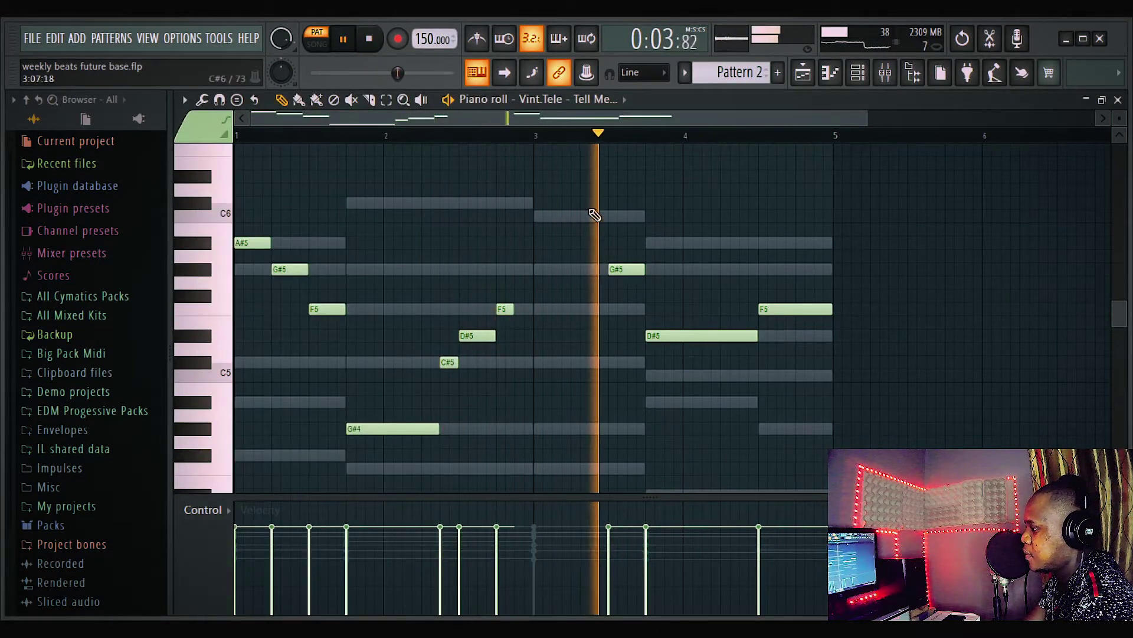
drag(513, 309, 608, 324)
scroll(613, 330, down, 3)
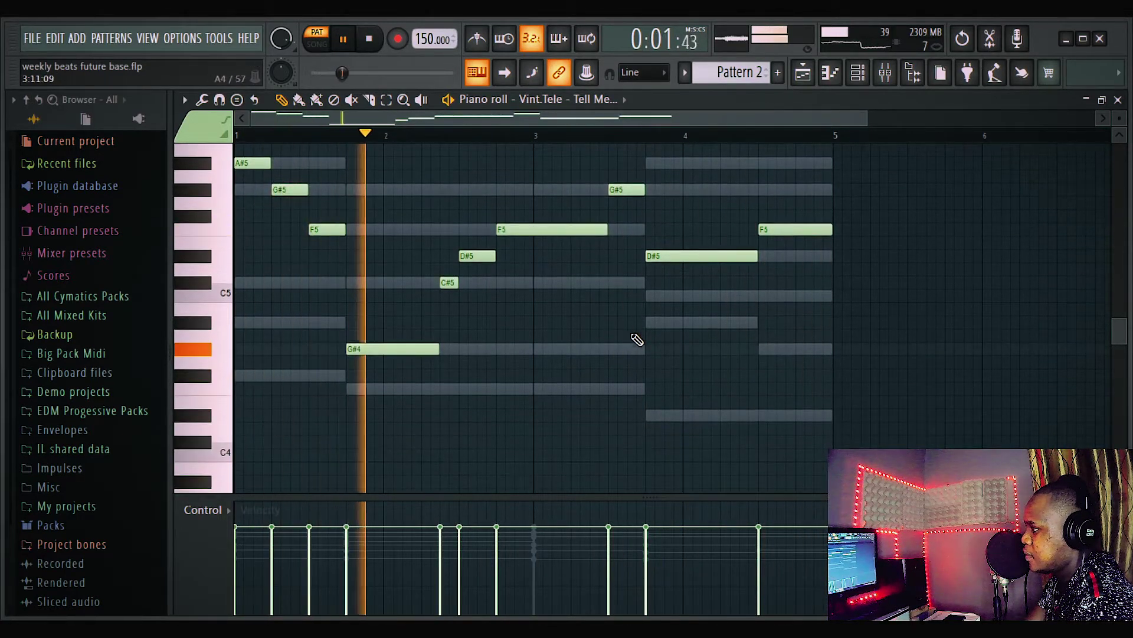
scroll(635, 336, up, 3)
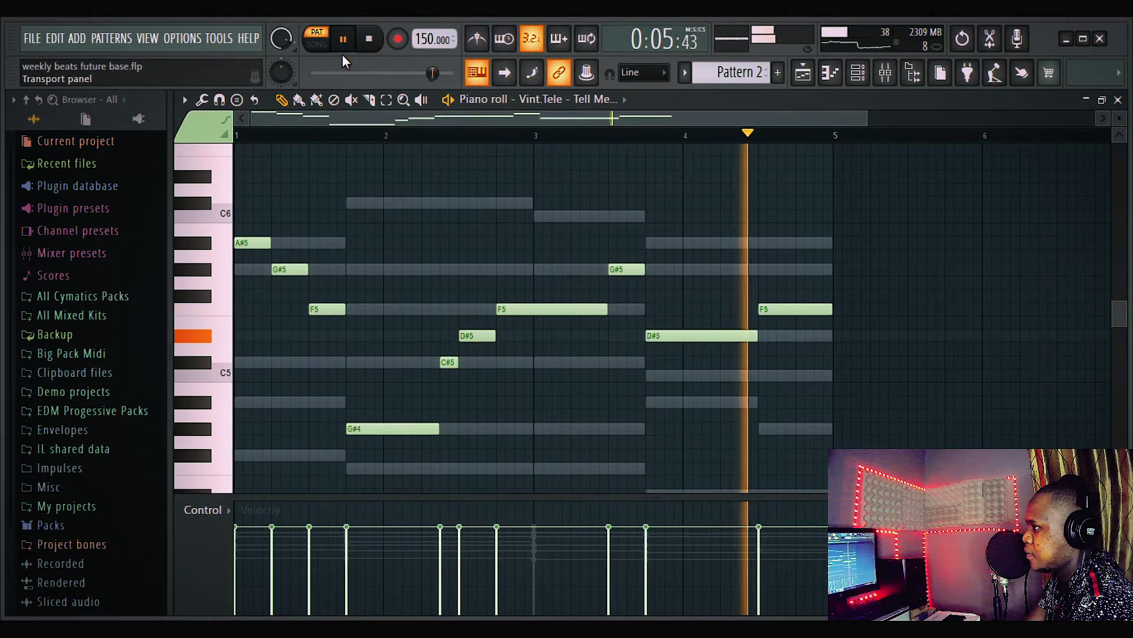
click(378, 43)
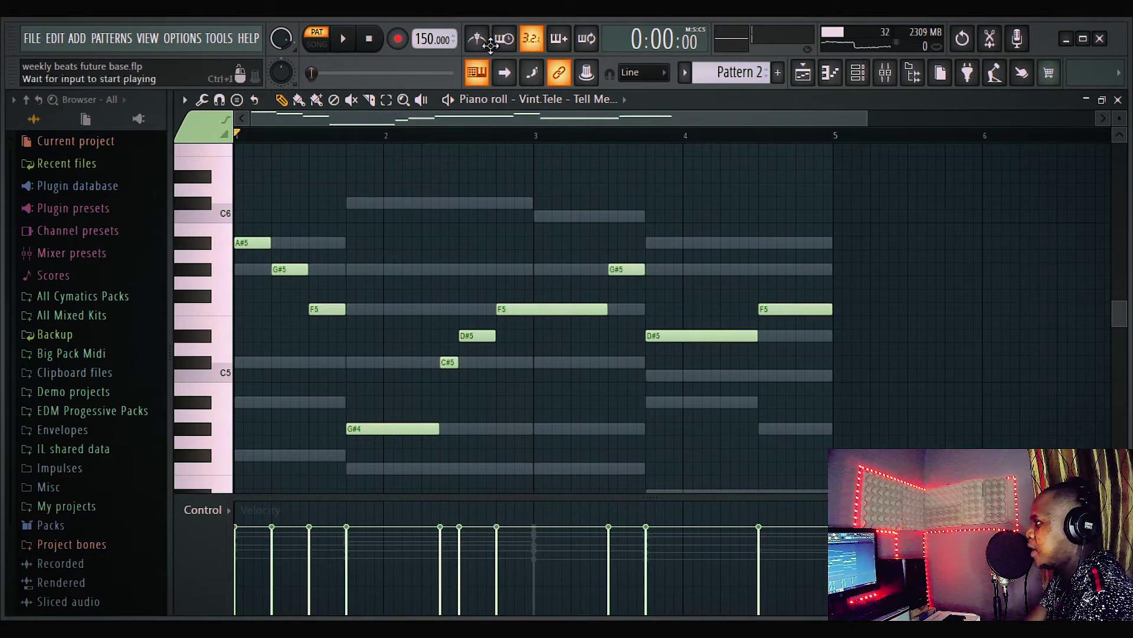
Examine the recorded guitar audio clips on playlist Track 4 and the Vint.Tele notes of the muted Pattern 3 clip.
click(883, 77)
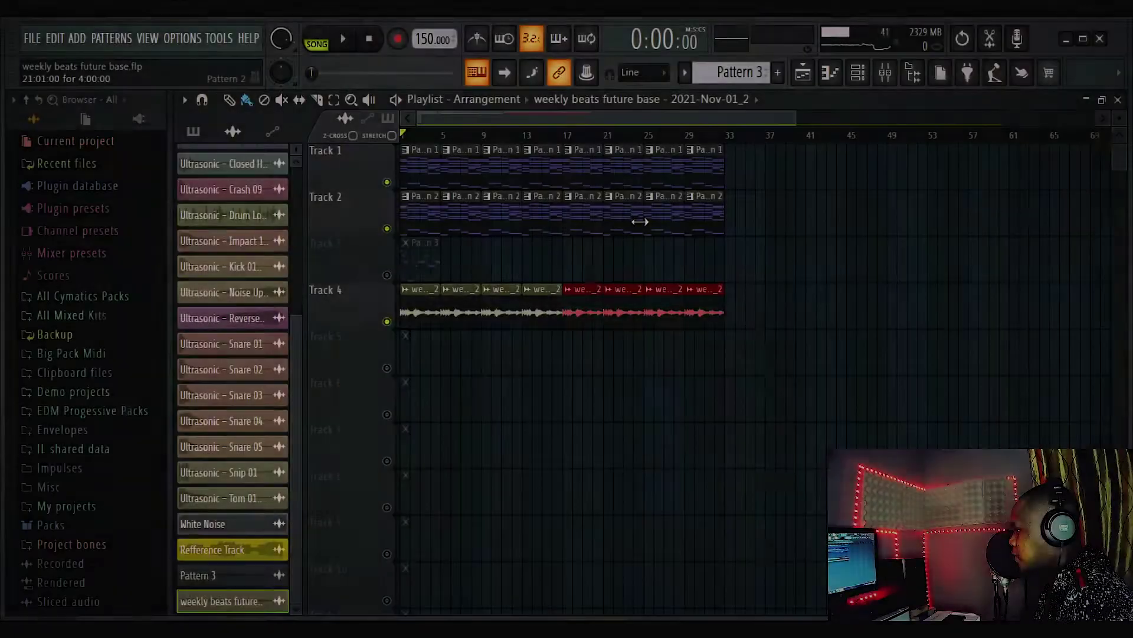
scroll(462, 127, up, 2)
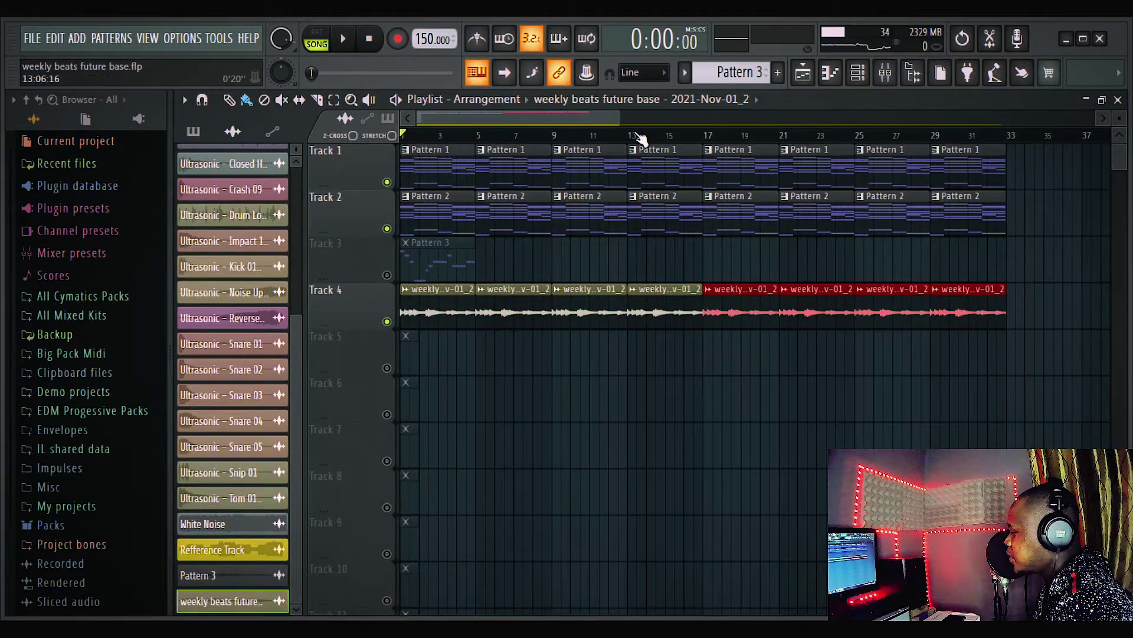
scroll(640, 138, down, 1)
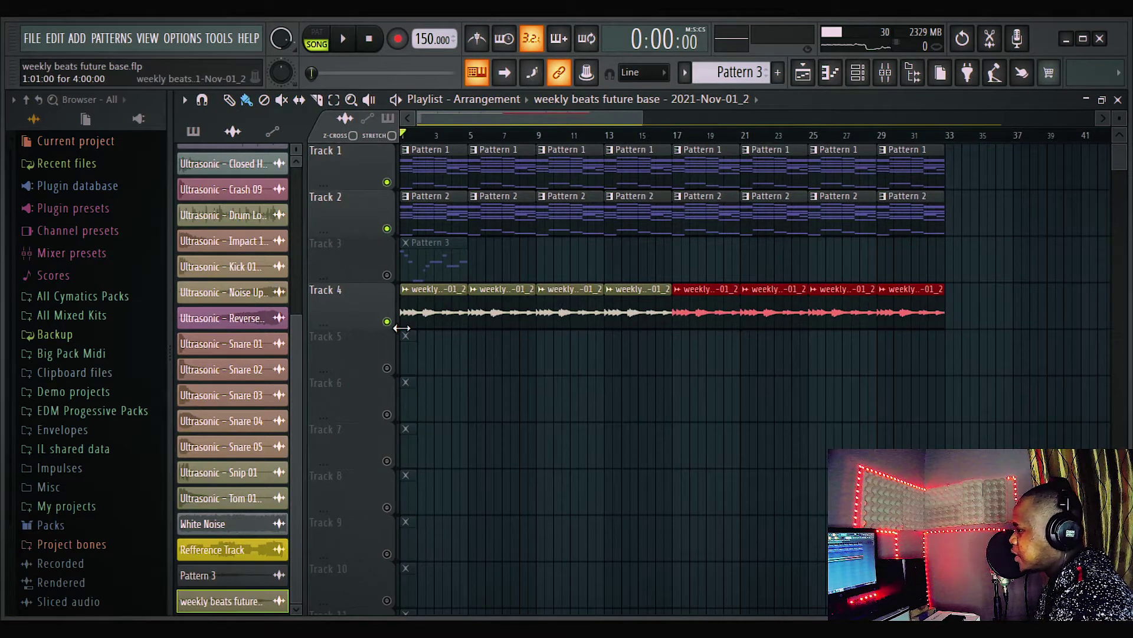
double_click(425, 261)
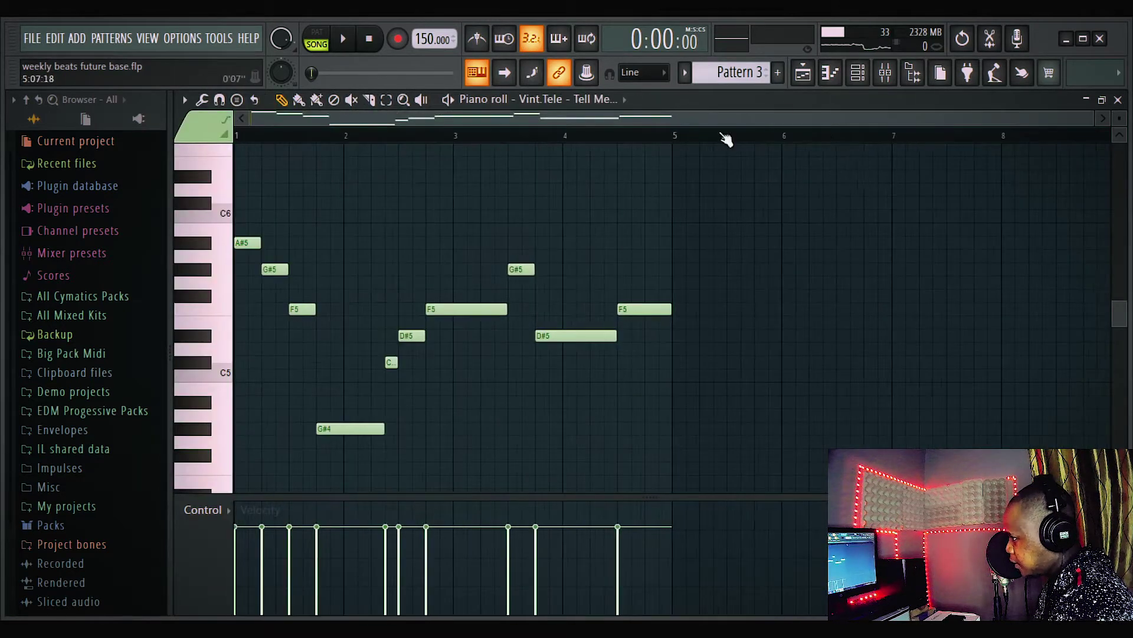
click(859, 78)
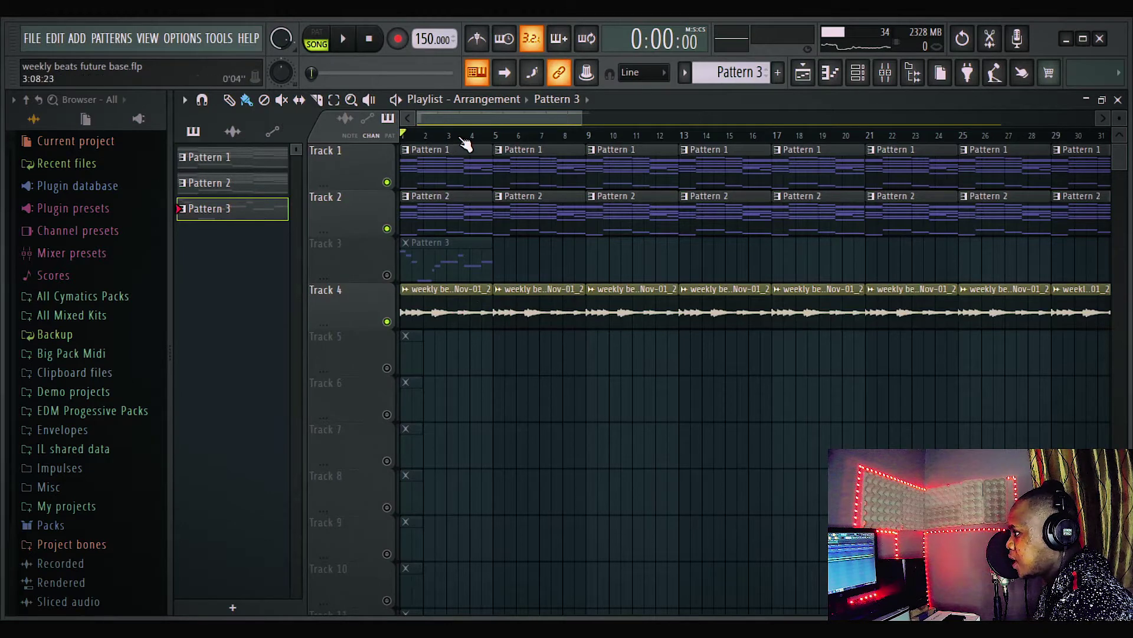
scroll(466, 144, down, 1)
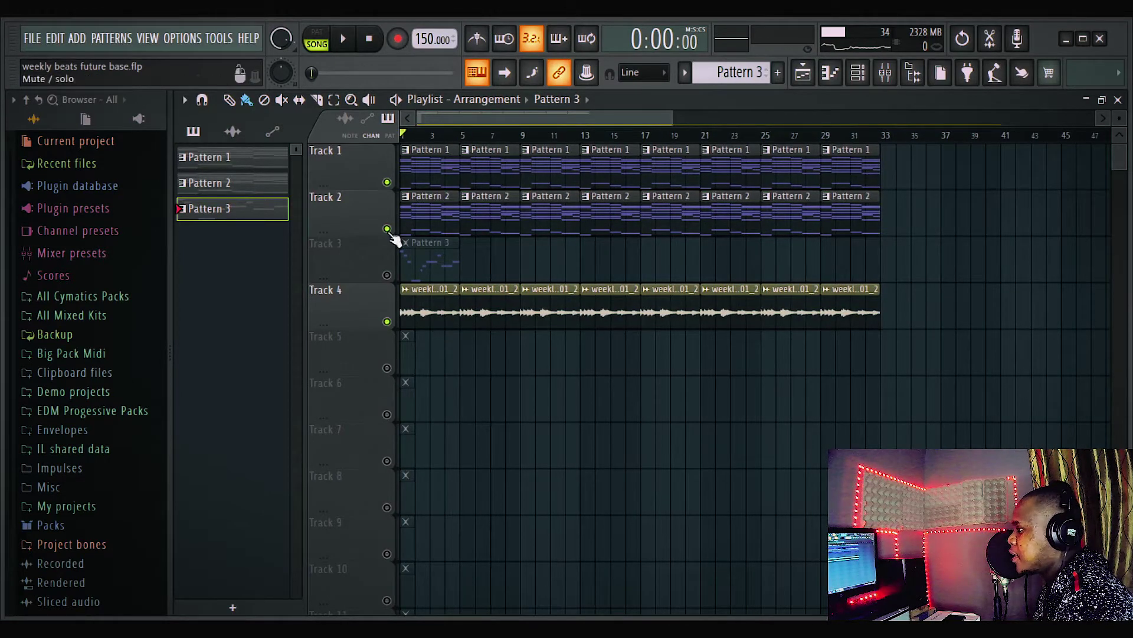
Set the channel volume of the Track 4 guitar audio clip to 64% while the arrangement plays.
click(346, 45)
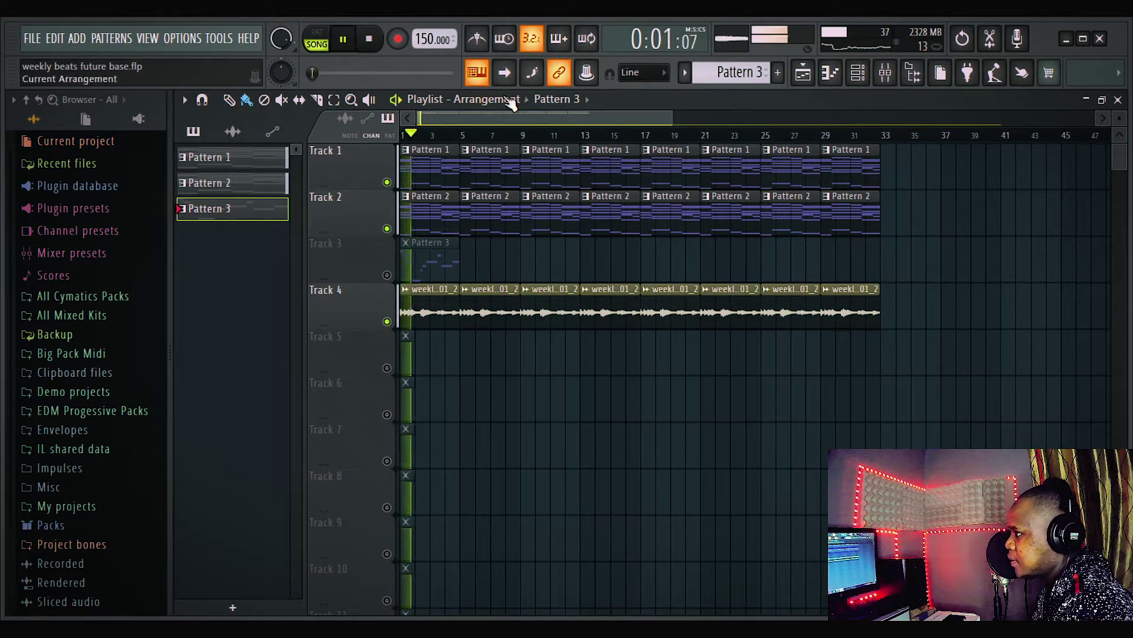
double_click(539, 306)
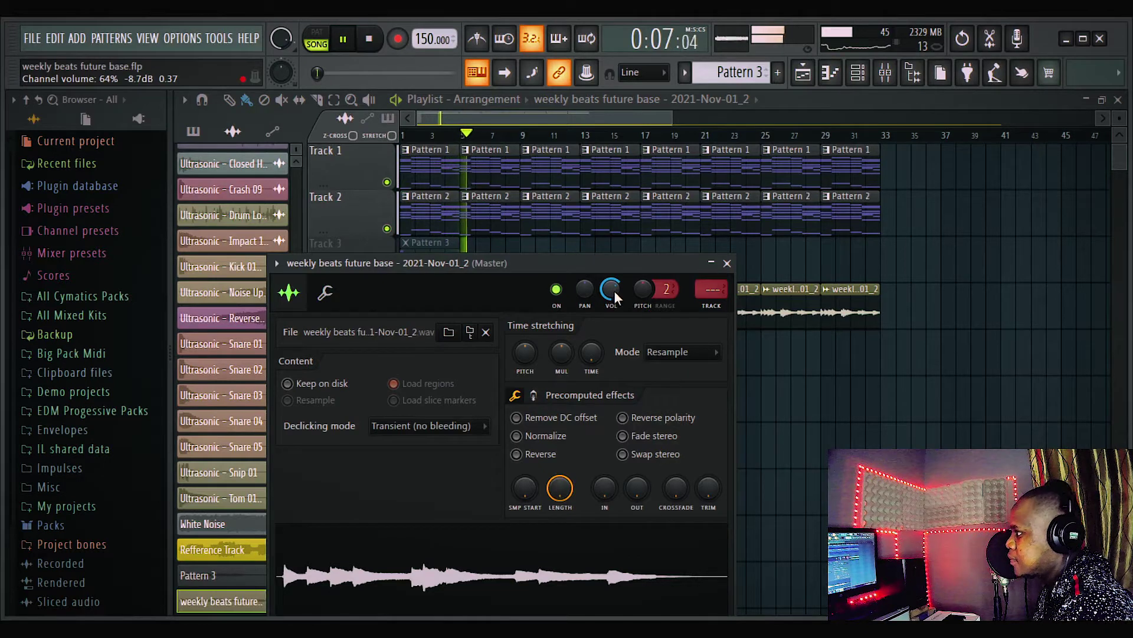
key(Escape)
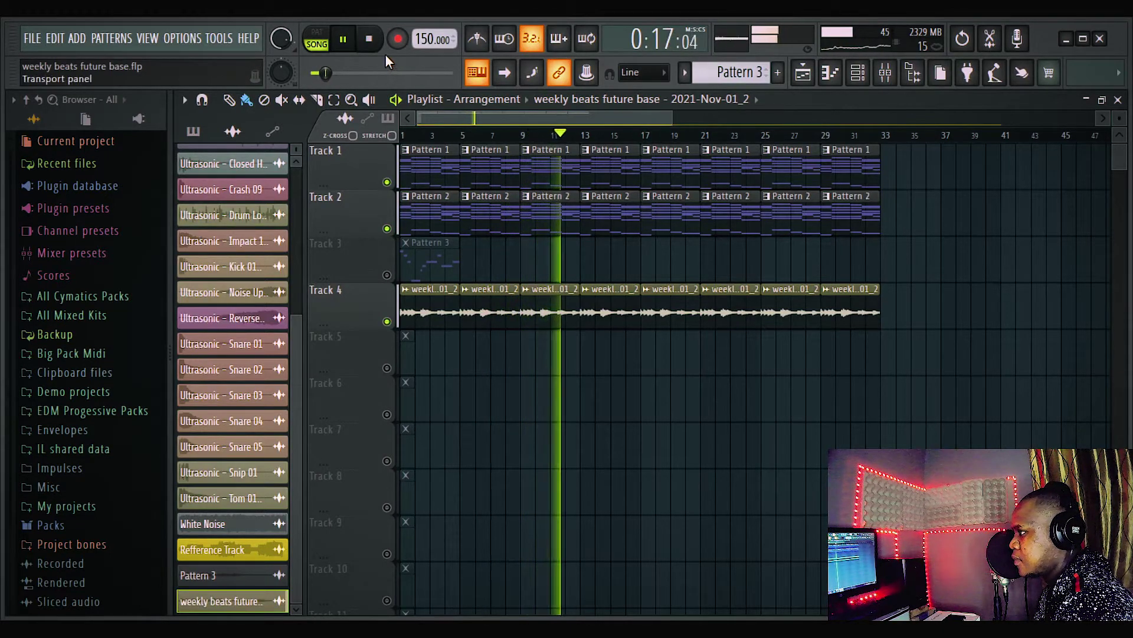
click(370, 40)
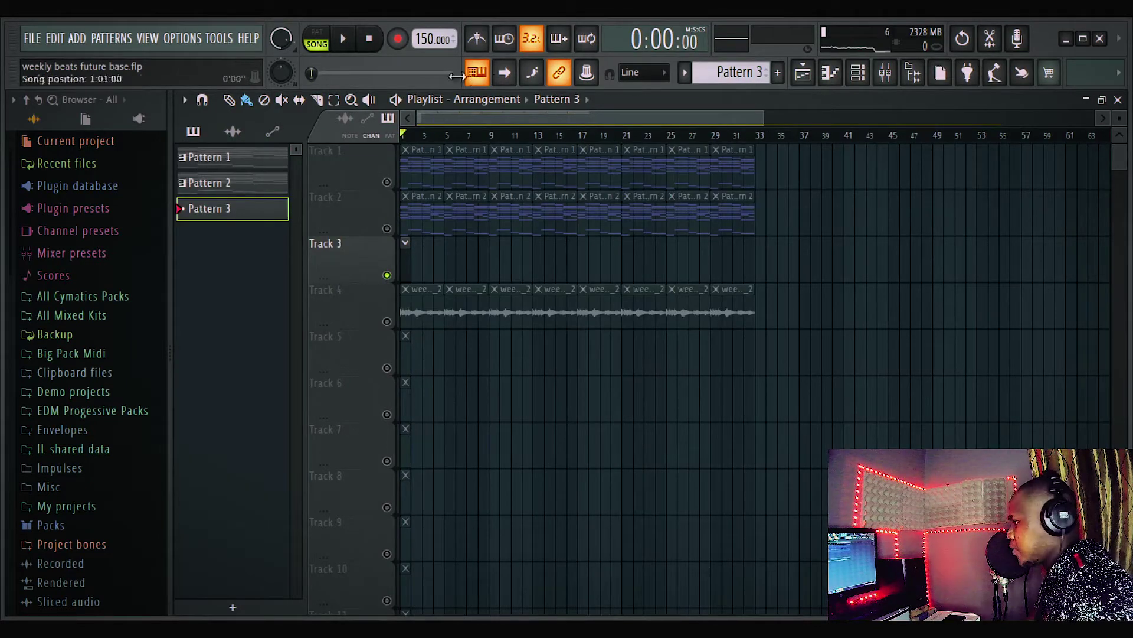
Play Pattern 3 and inspect the Pad 2 channel's SY Linear Arithmetic preset in Serum.
scroll(487, 122, up, 4)
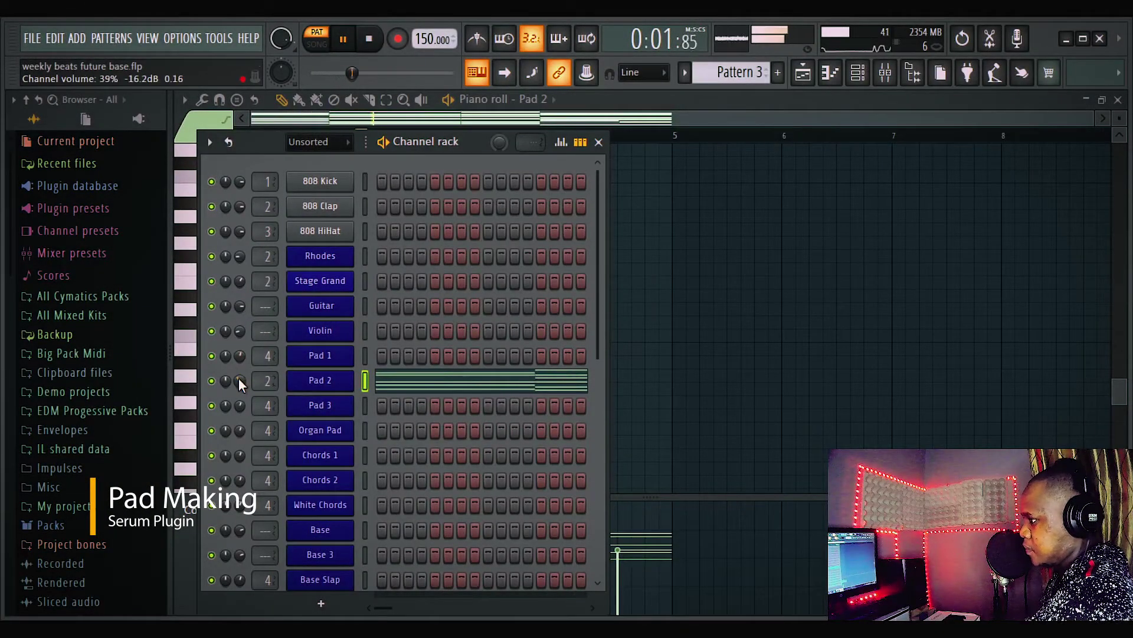
key(space)
click(345, 380)
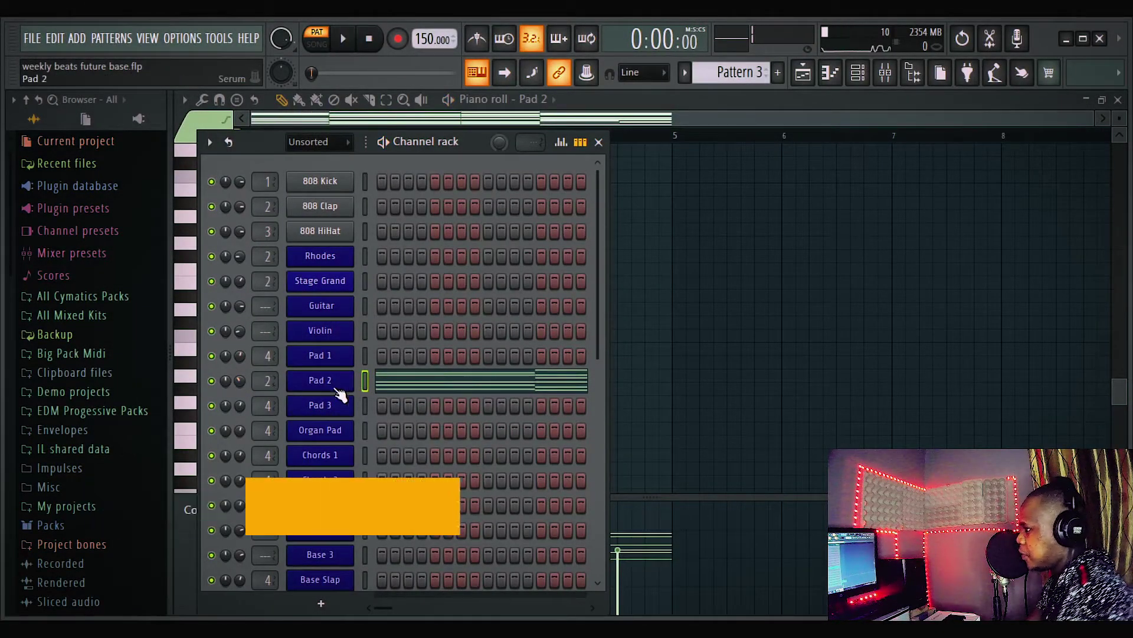
click(344, 41)
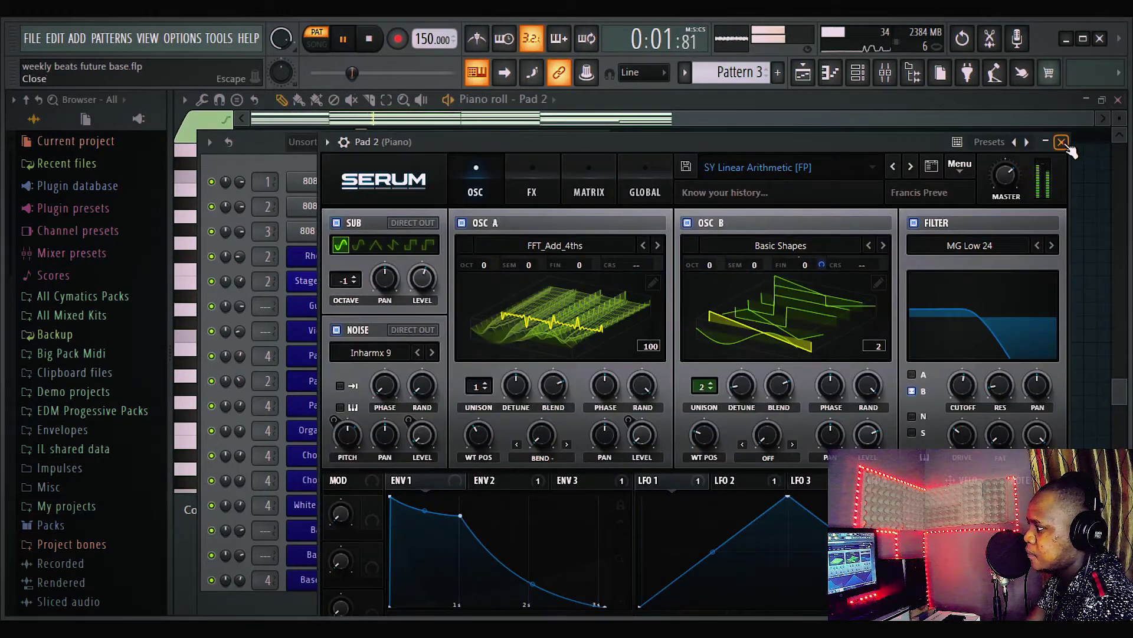
drag(820, 135, 799, 93)
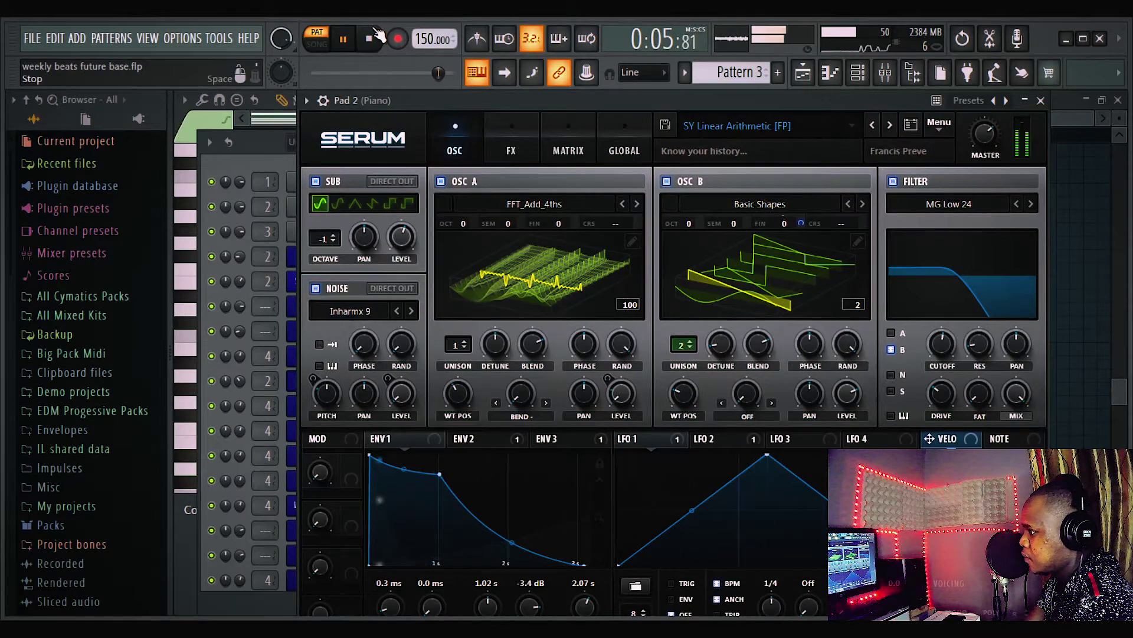
Unmute all playlist tracks, play the arrangement in song mode, and mute the guitar audio on Track 4.
key(F5)
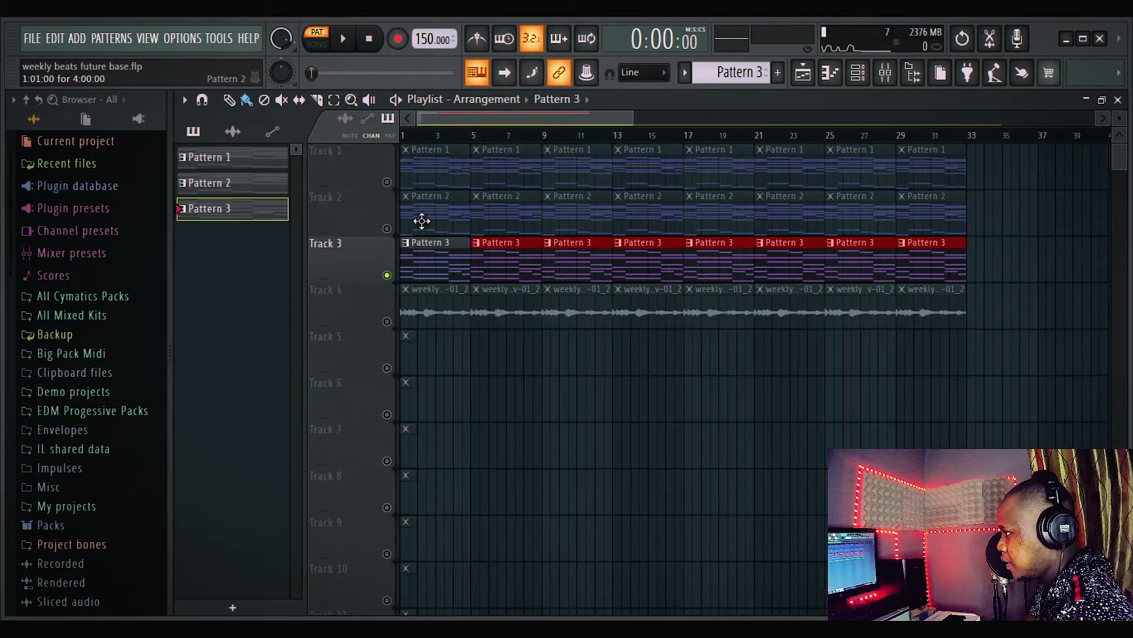
right_click(387, 229)
click(317, 45)
key(space)
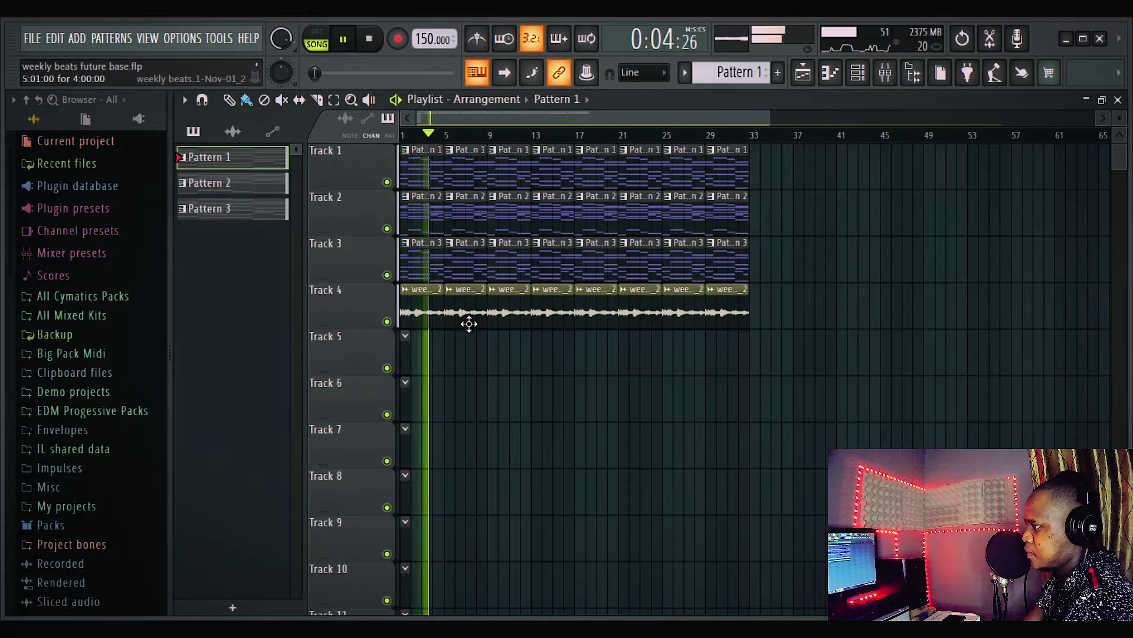
click(387, 322)
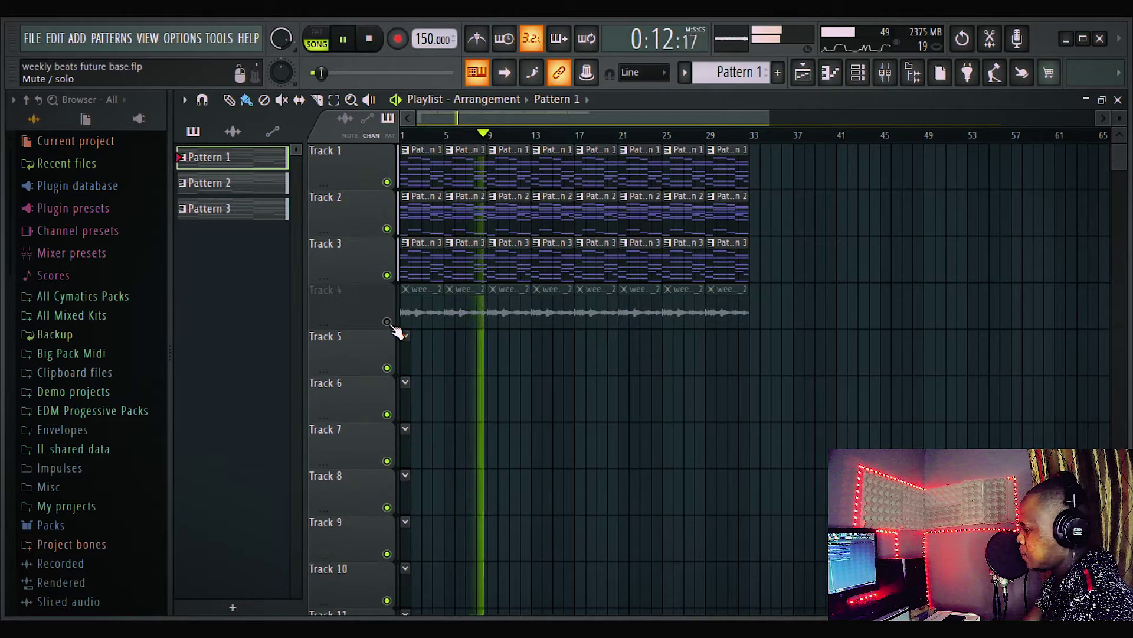
click(369, 38)
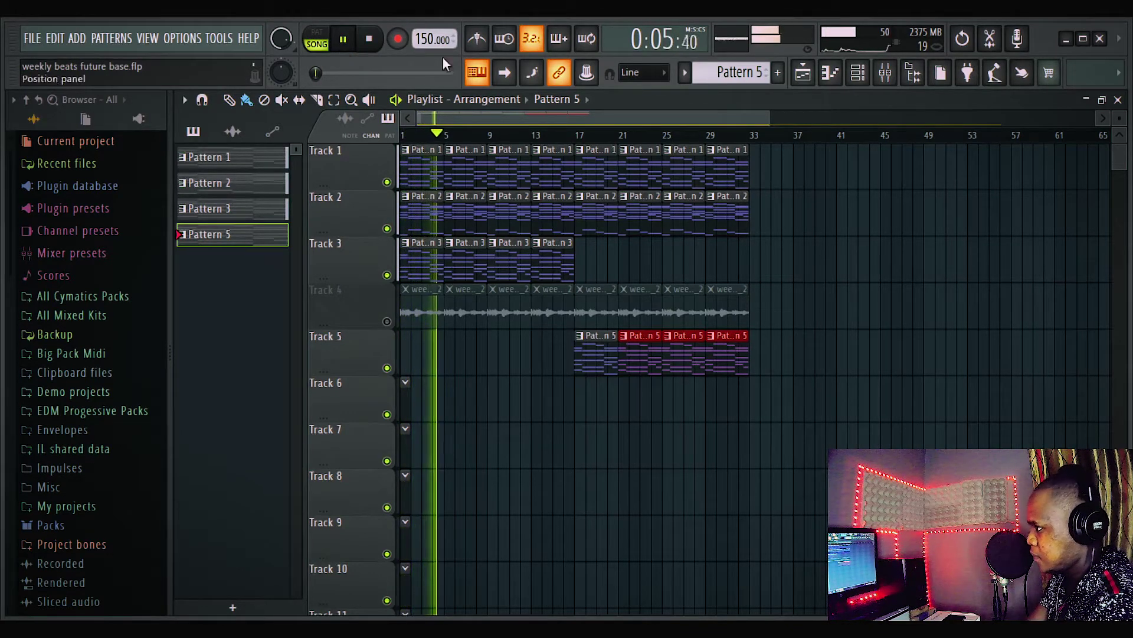
Play the arrangement from about bar 12 to hear the change from Pattern 3 to the Pattern 5 clips on Track 5.
click(524, 129)
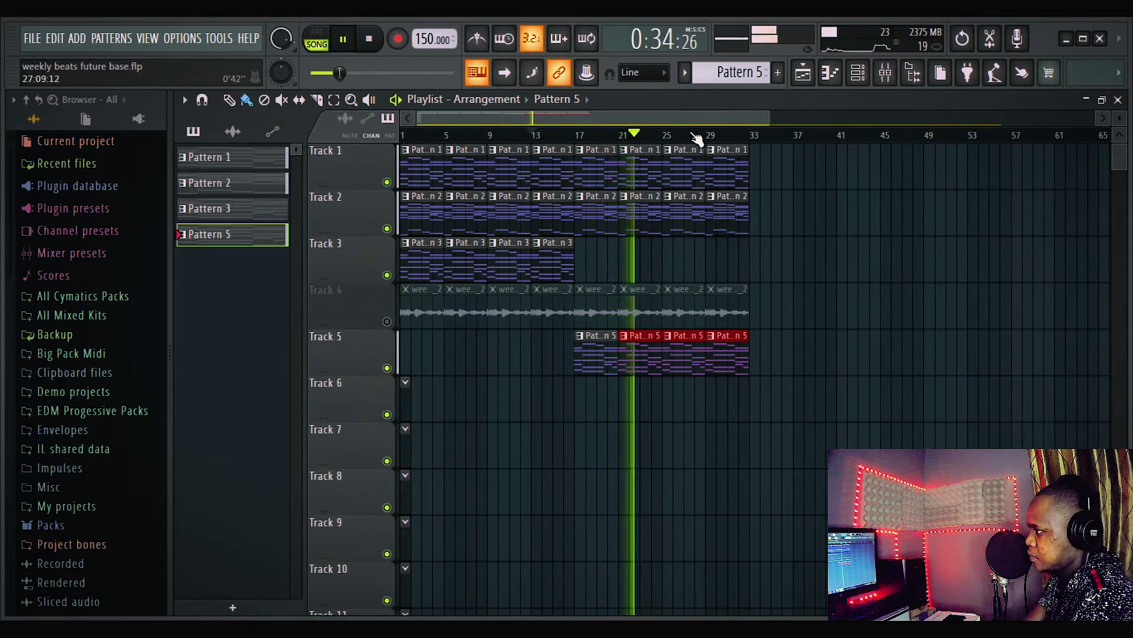
Stop the arrangement playback and unmute the guitar audio on Track 4.
scroll(696, 137, up, 3)
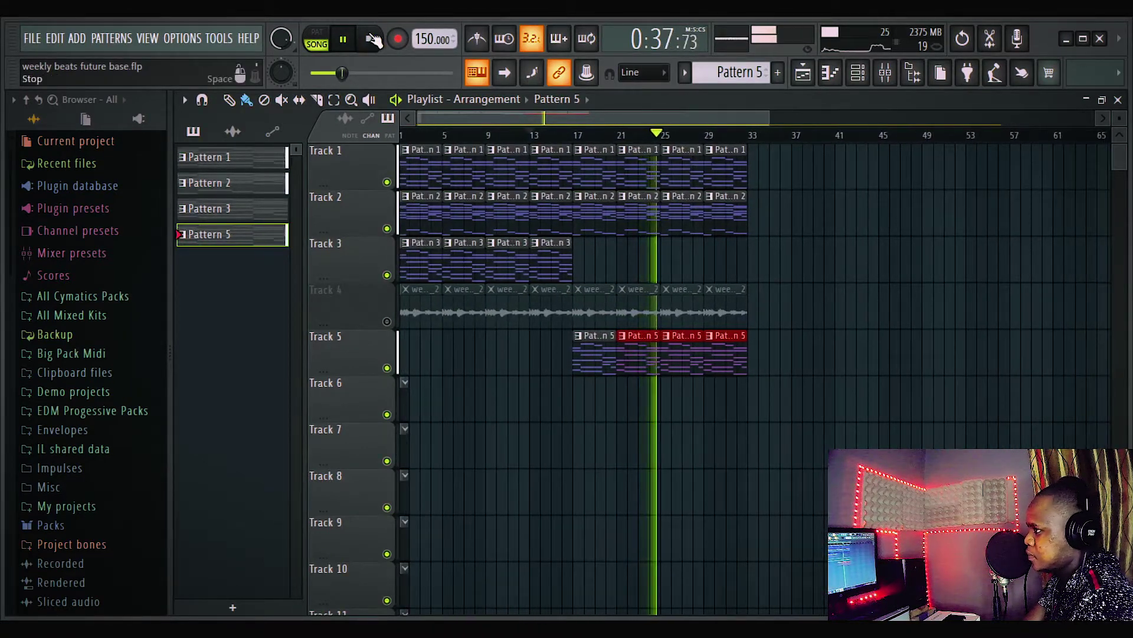
scroll(543, 159, down, 3)
key(space)
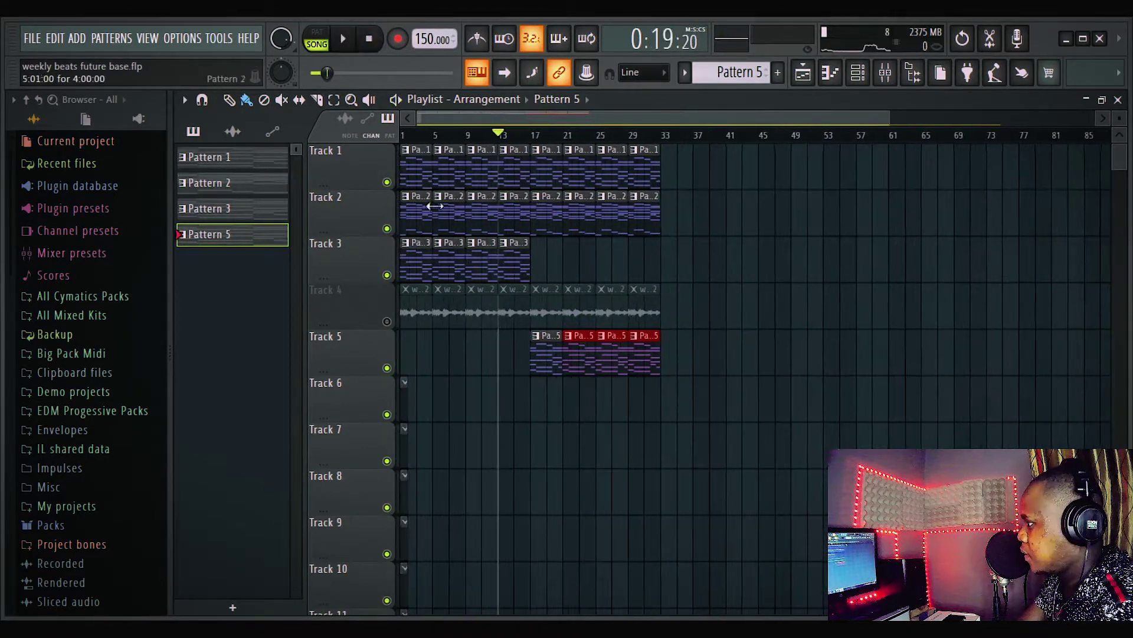
click(387, 322)
Set the Track 4 guitar clip's channel volume to 60% during playback and listen to the arrangement from about bar 13.
double_click(413, 312)
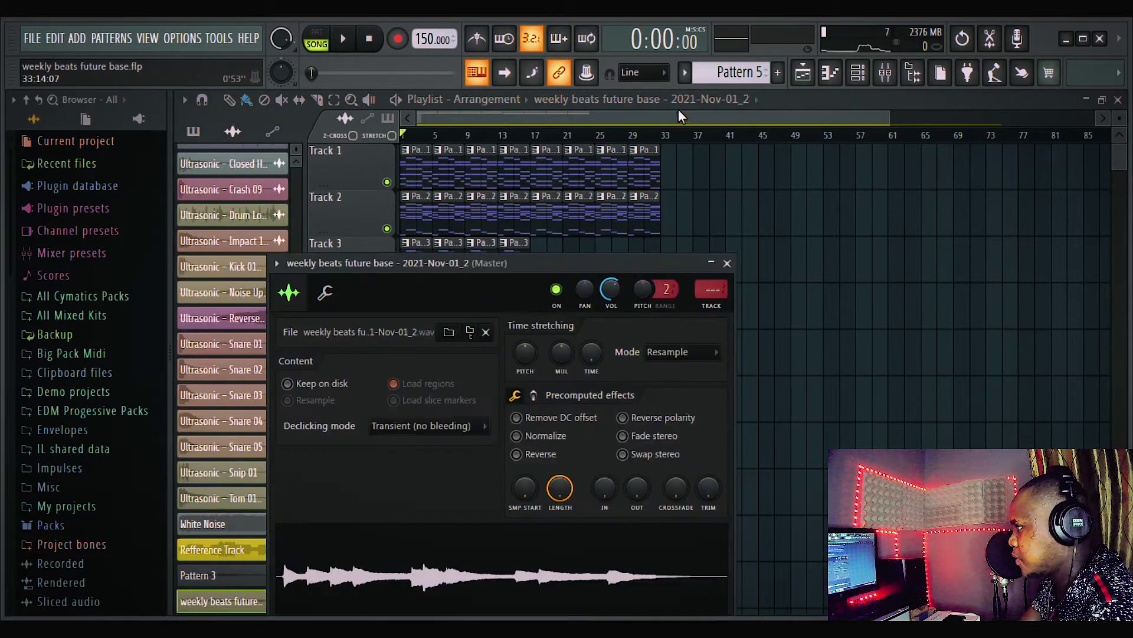
key(Escape)
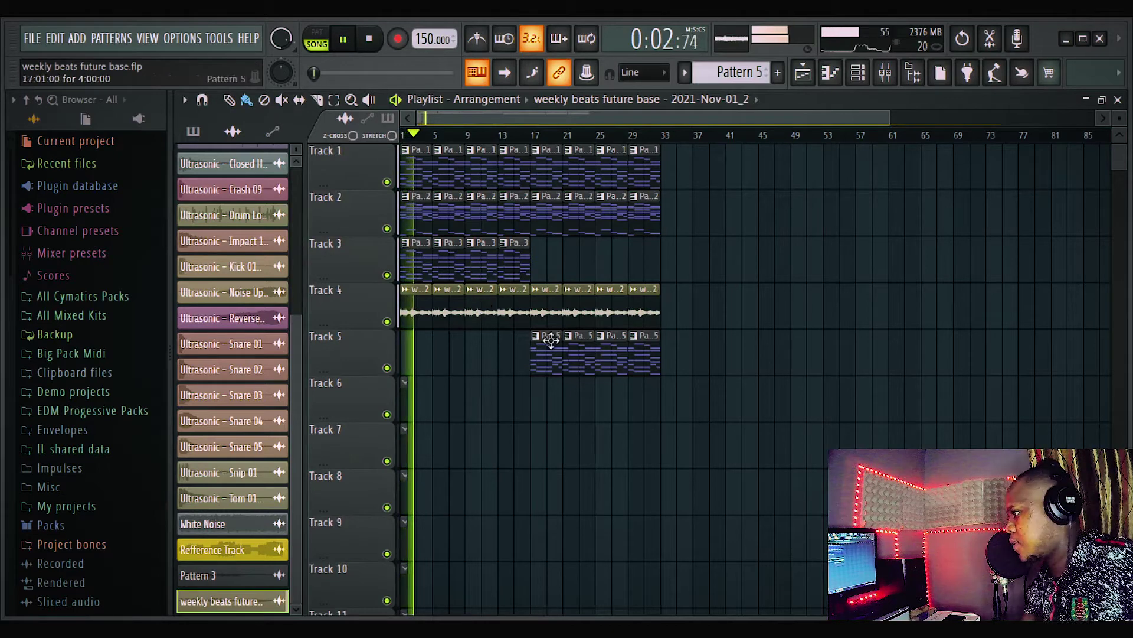
double_click(582, 310)
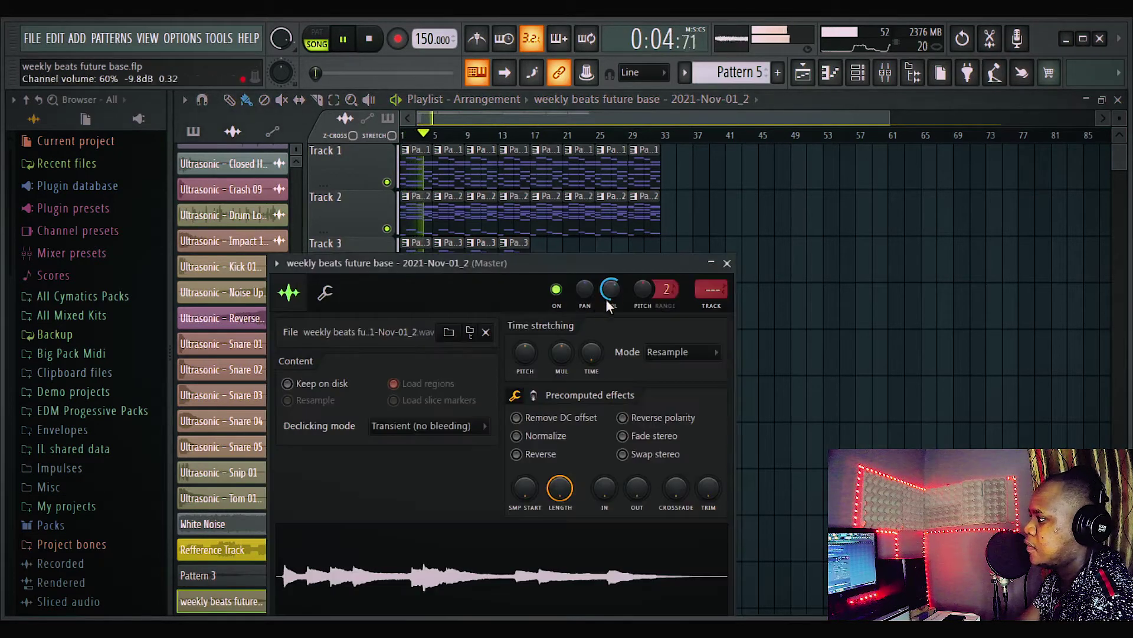
click(855, 122)
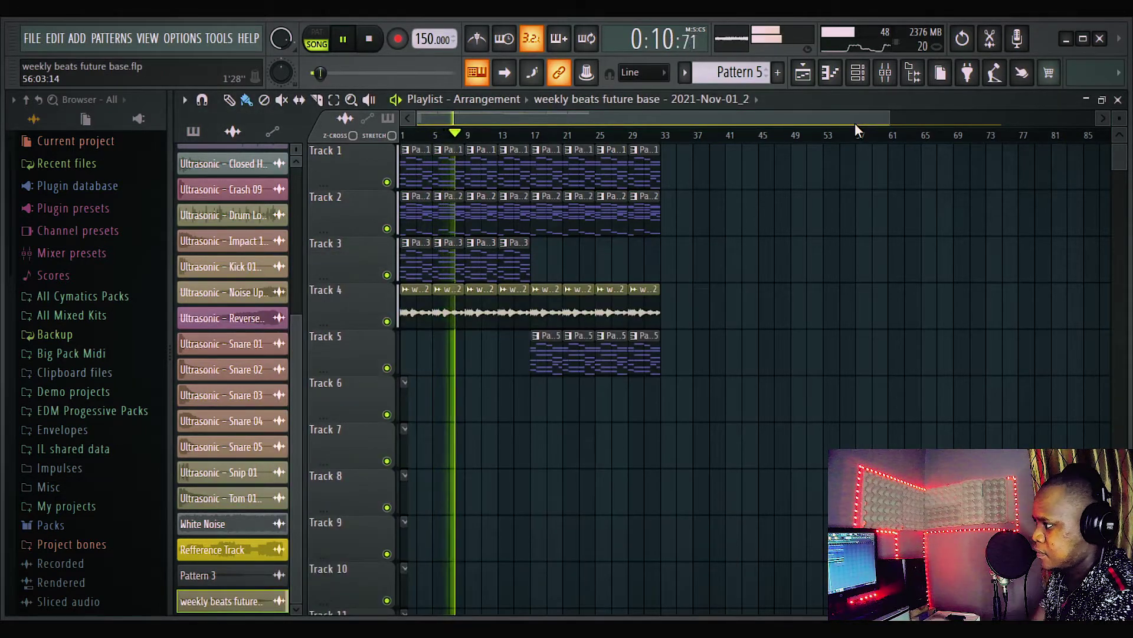
click(503, 137)
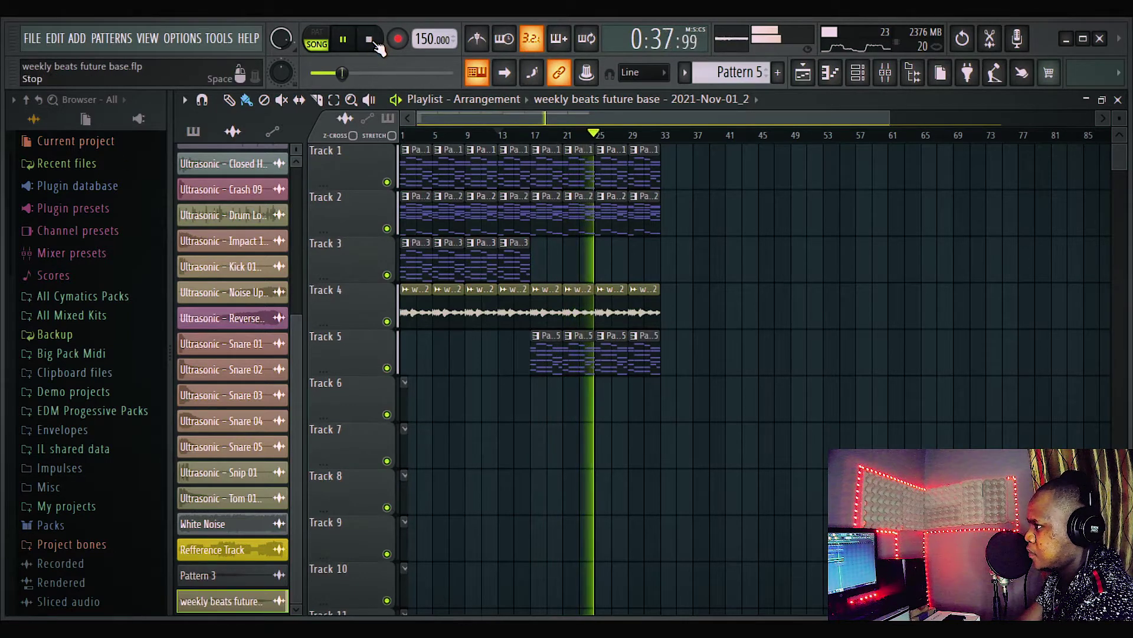
click(377, 46)
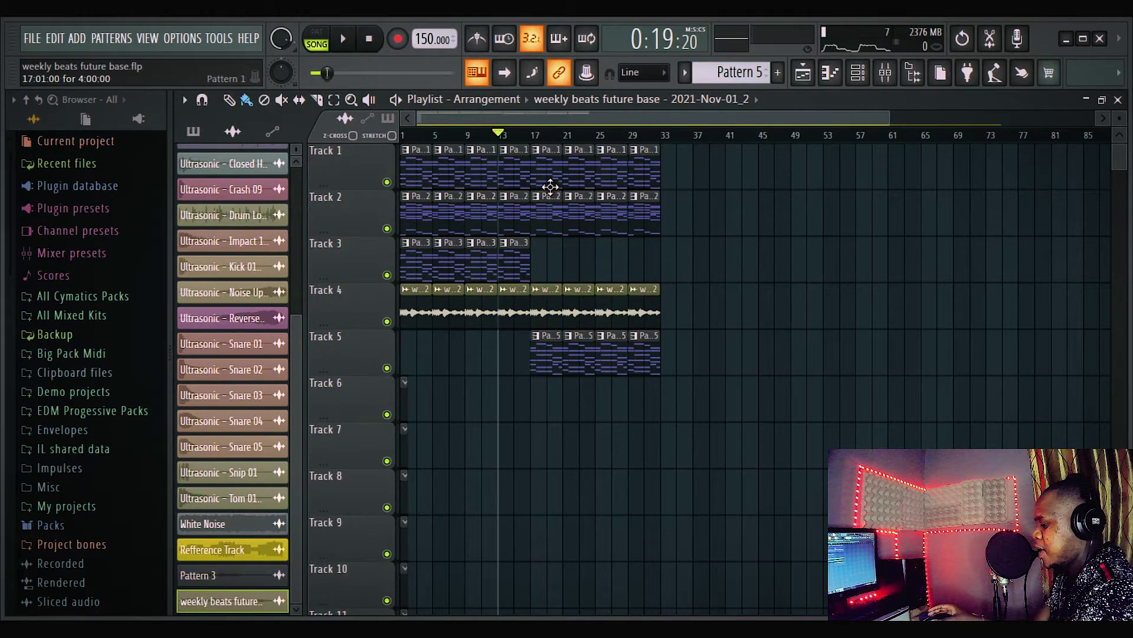
Create Pattern 6 and open the Base channel's Purity instrument on the AnA BassGuitar preset.
scroll(590, 139, down, 3)
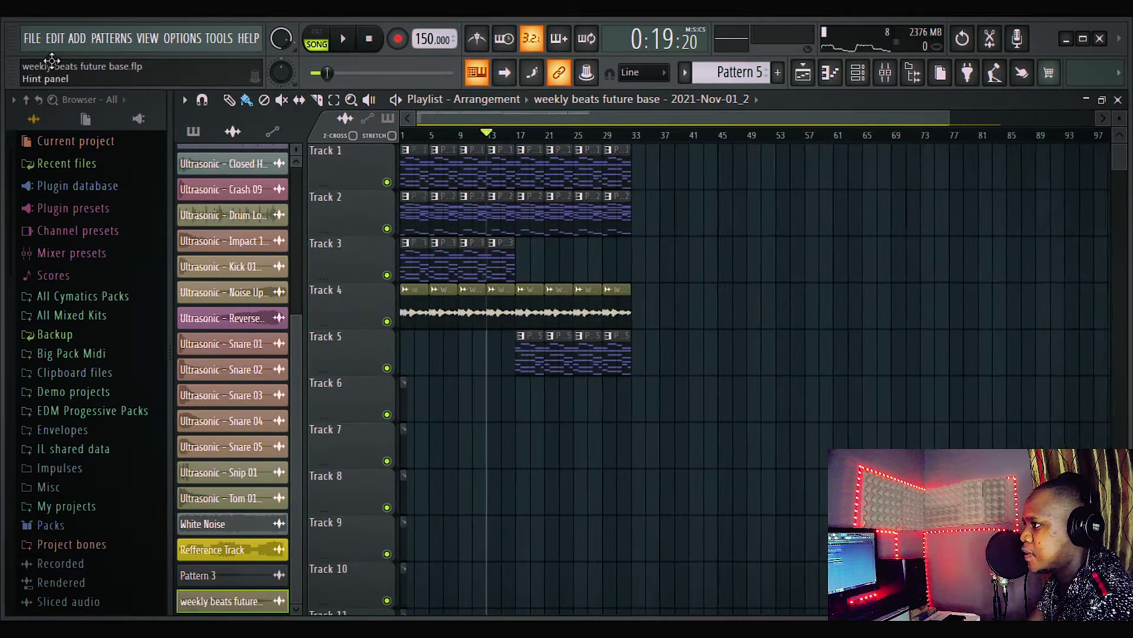
click(560, 136)
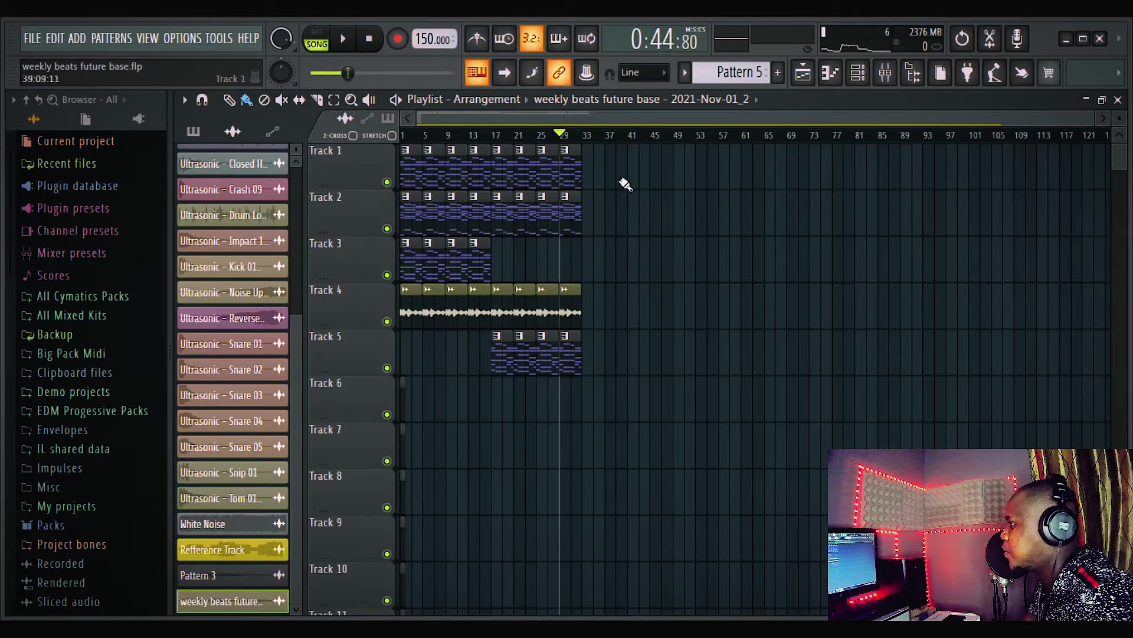
scroll(608, 130, up, 1)
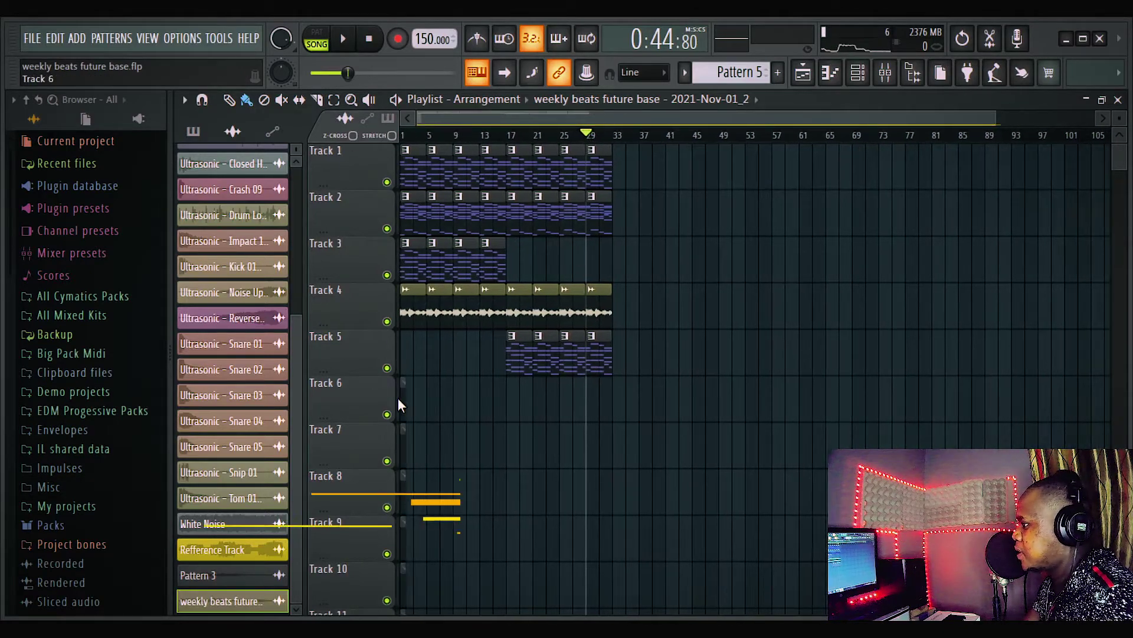
key(F4)
click(340, 464)
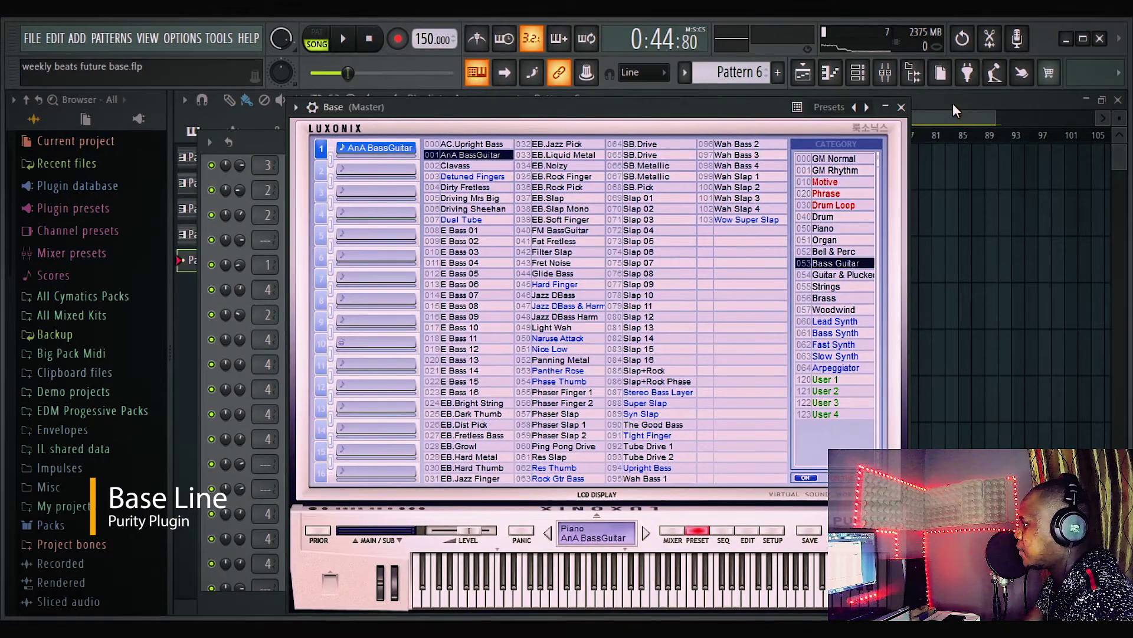
Play the Base notes F#3, C#4, A#3 and G#3 in the piano roll and transpose them up one octave.
click(343, 39)
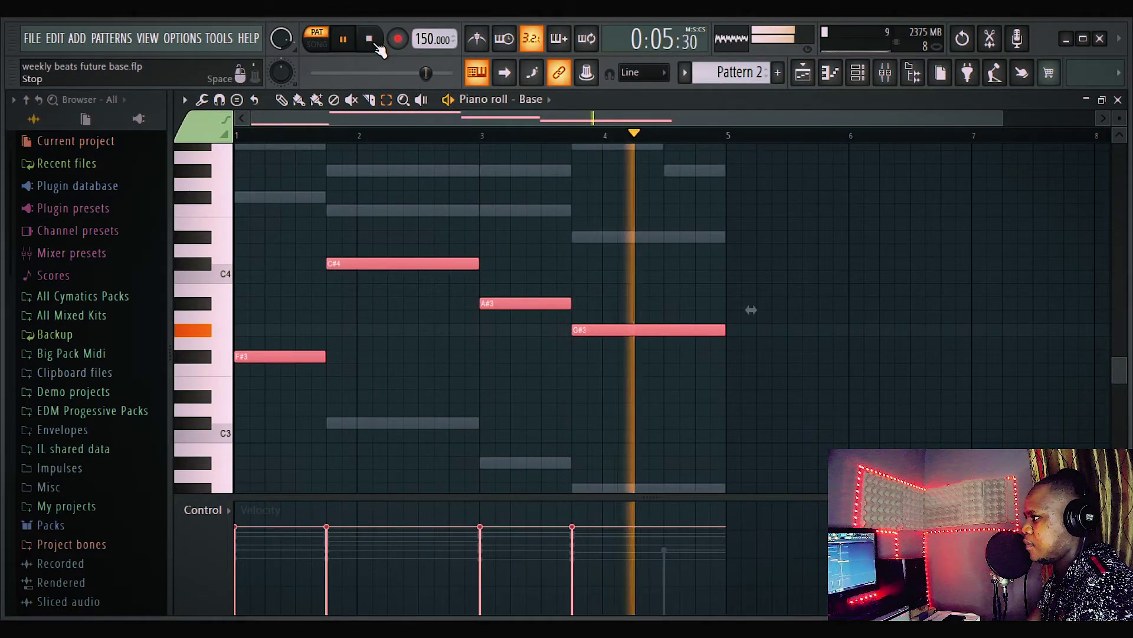
click(374, 43)
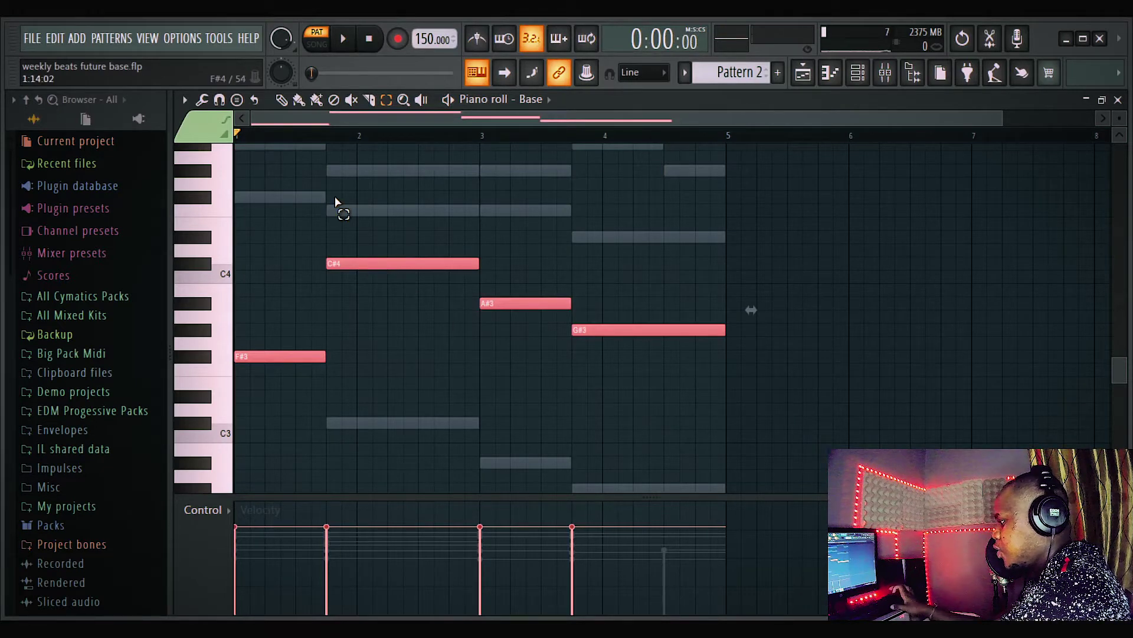
key(ctrl+Up)
click(343, 38)
scroll(427, 232, up, 3)
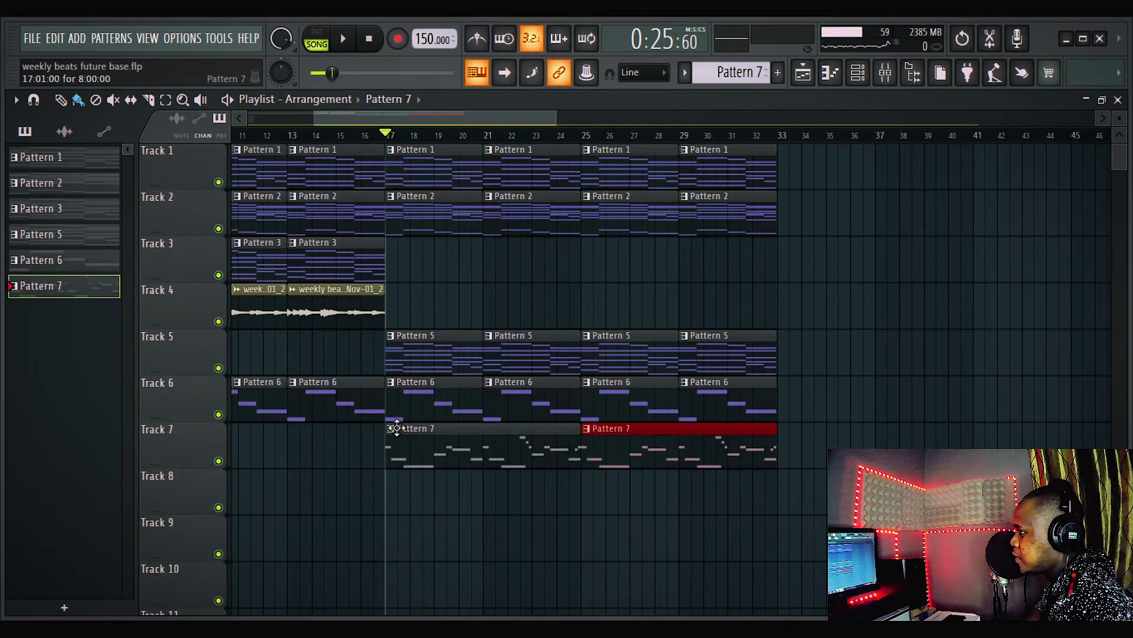
Open Pattern 7's Vint.Tele - Warm Steel guitar melody in the piano roll and play it with the arrangement.
double_click(475, 449)
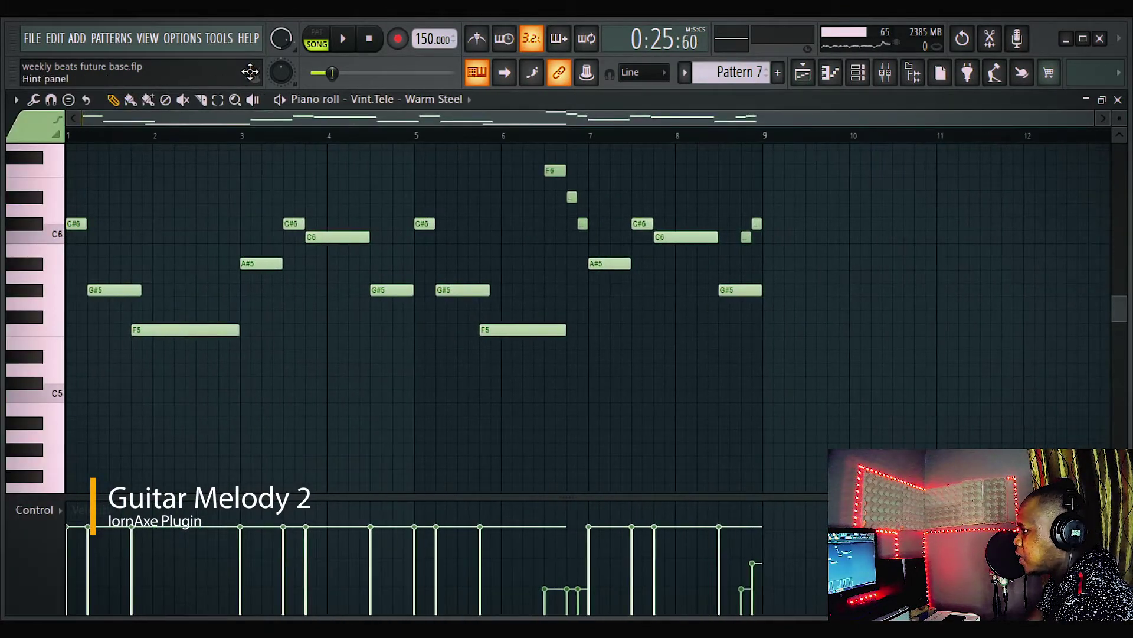
click(343, 39)
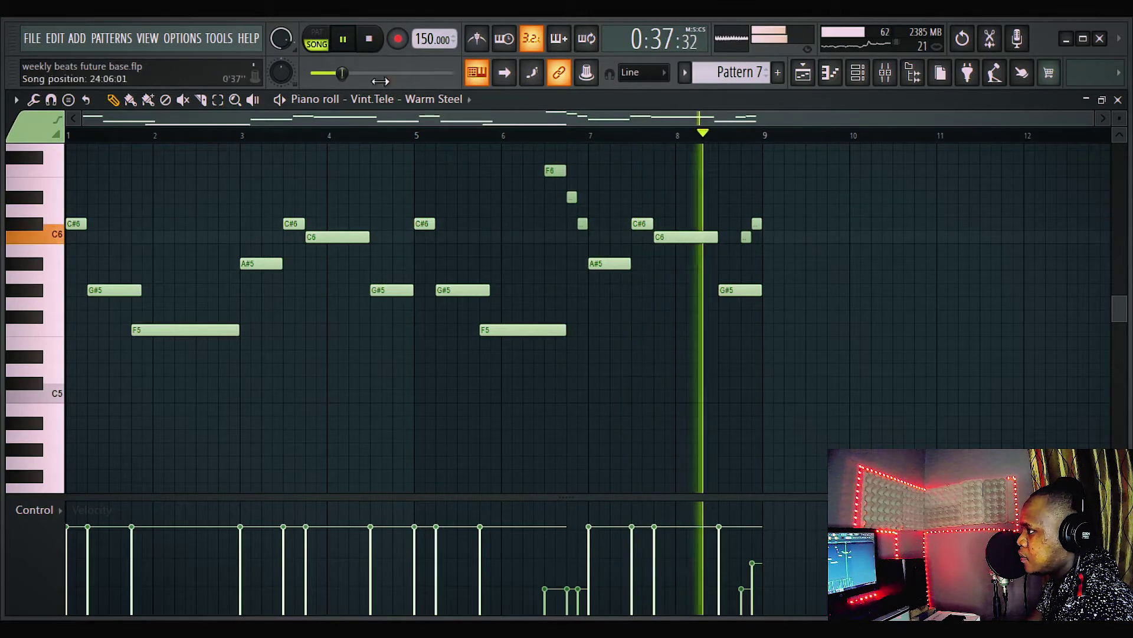
click(380, 42)
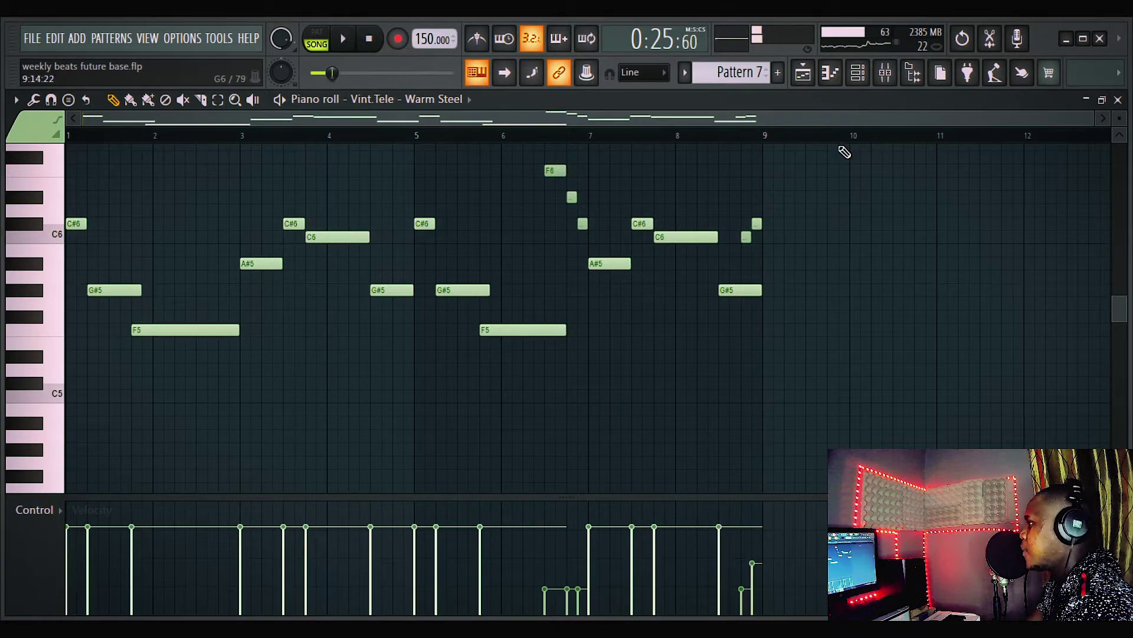
Play the kick and snap tracks from bar 9 in the playlist and add more Ultrasonic - Snip 01 clips along Track 8.
click(804, 74)
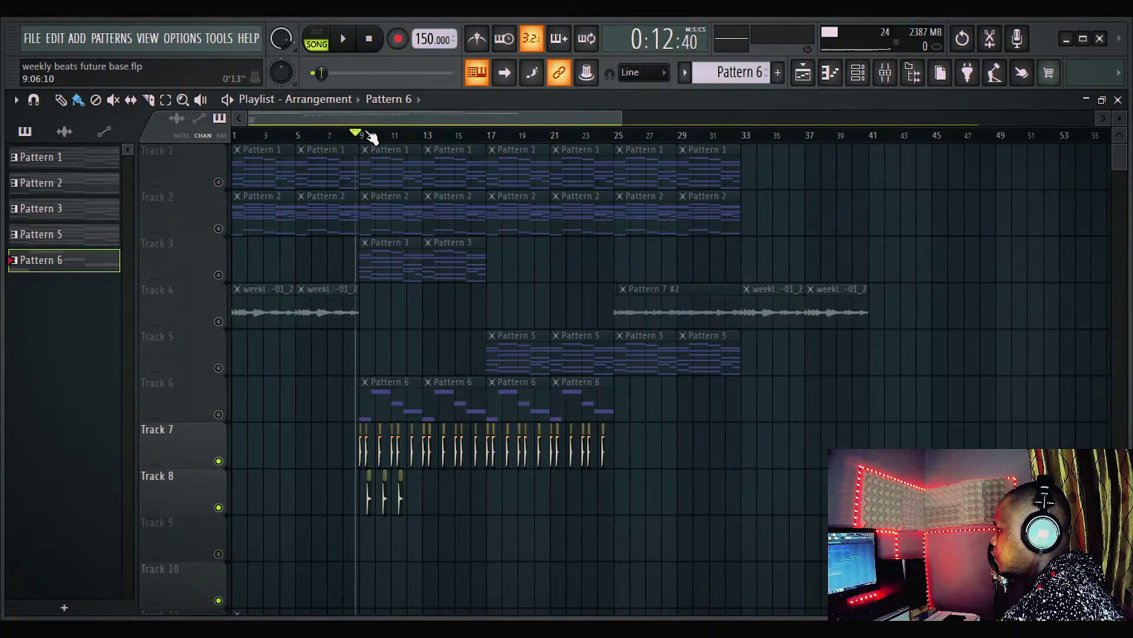
scroll(372, 137, up, 5)
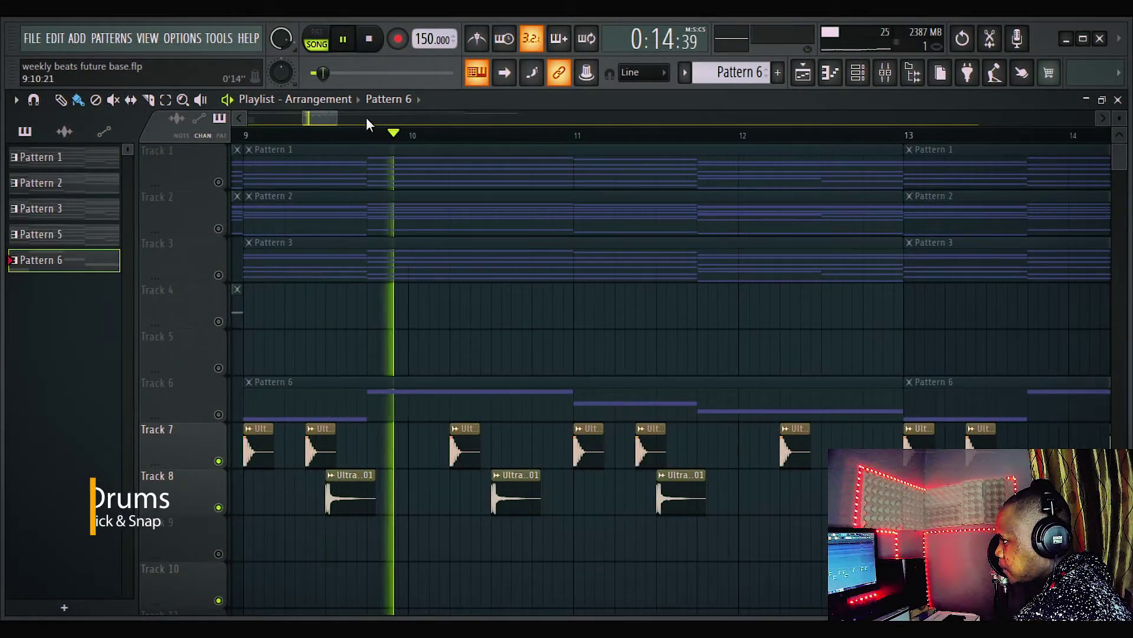
scroll(367, 124, down, 3)
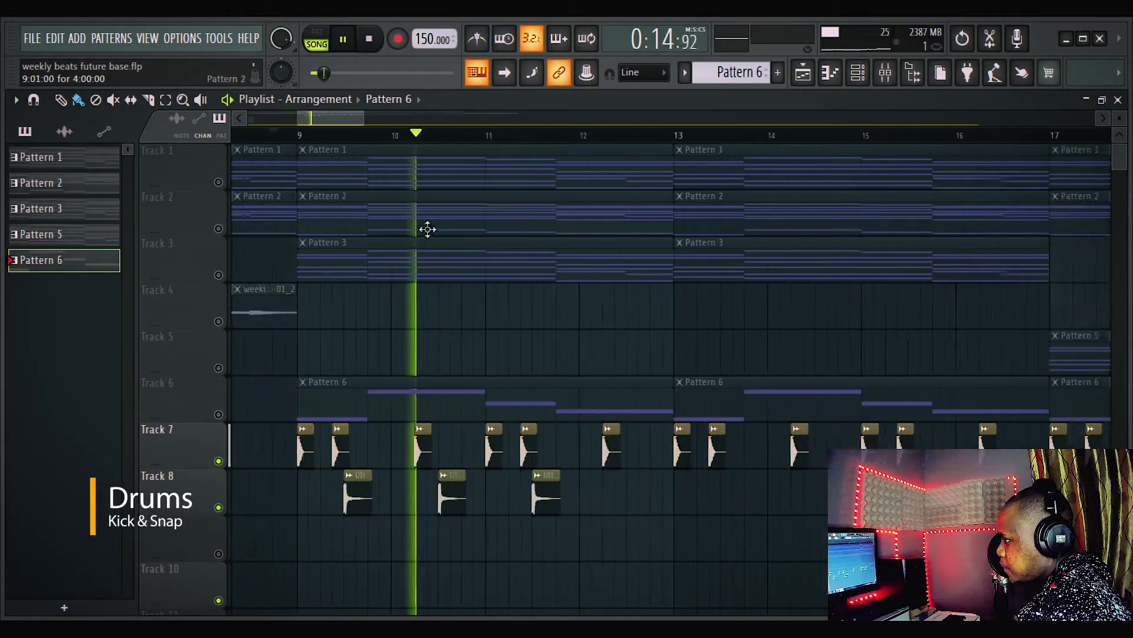
click(535, 497)
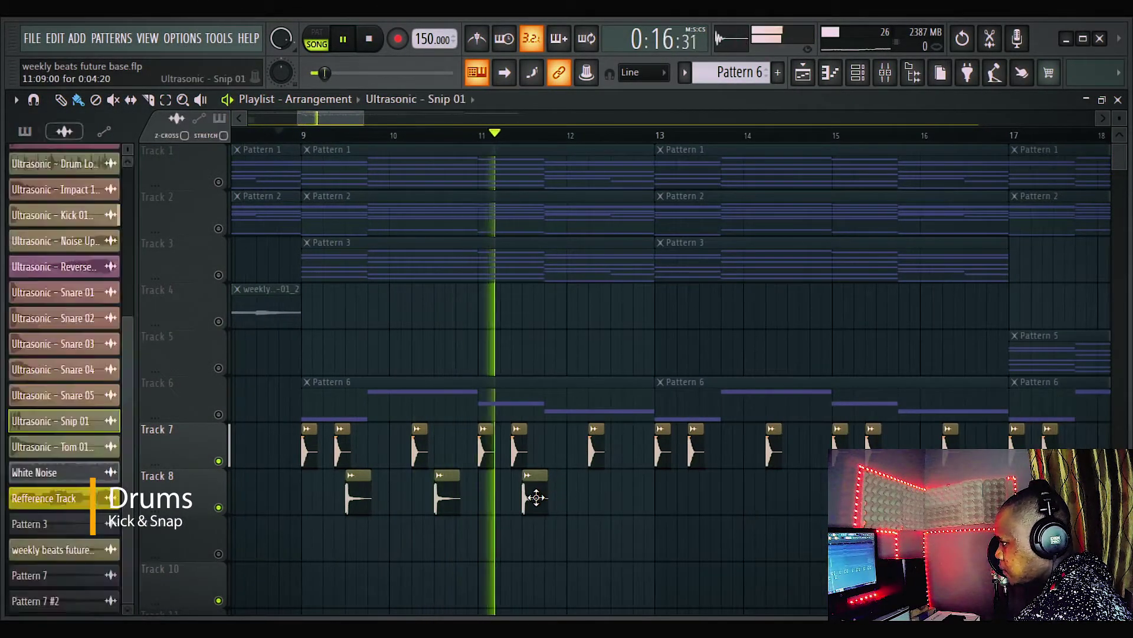
click(615, 499)
key(space)
Place Ultrasonic - Drum Loop 01 - 150 BPM on Track 9 at bar 9 and repeat it up to bar 25.
drag(723, 520, 366, 531)
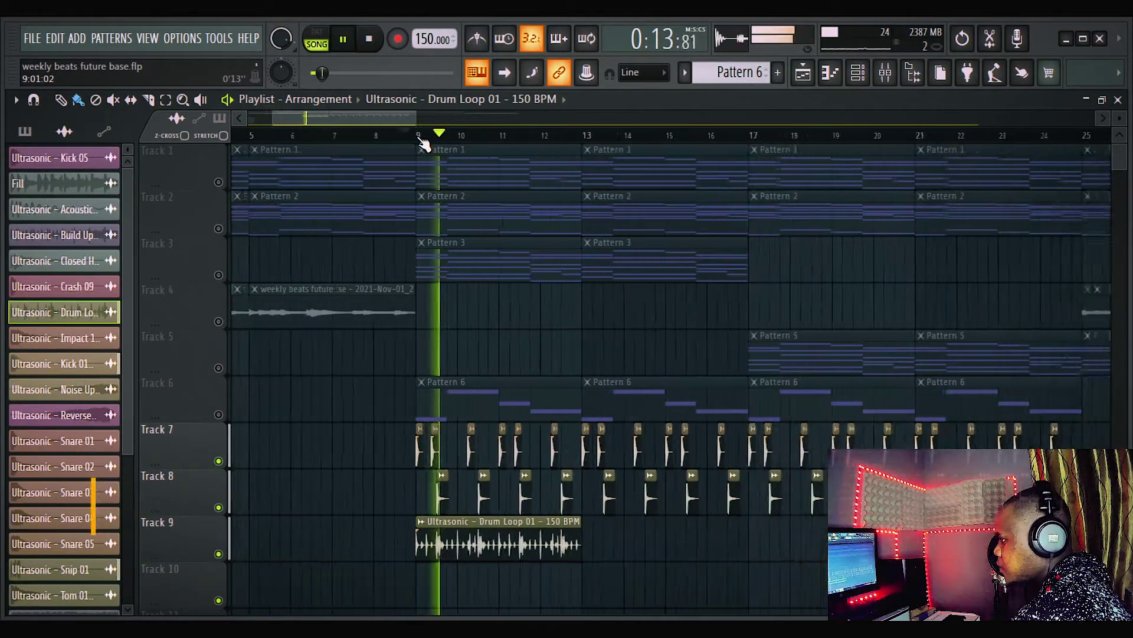
scroll(424, 143, down, 3)
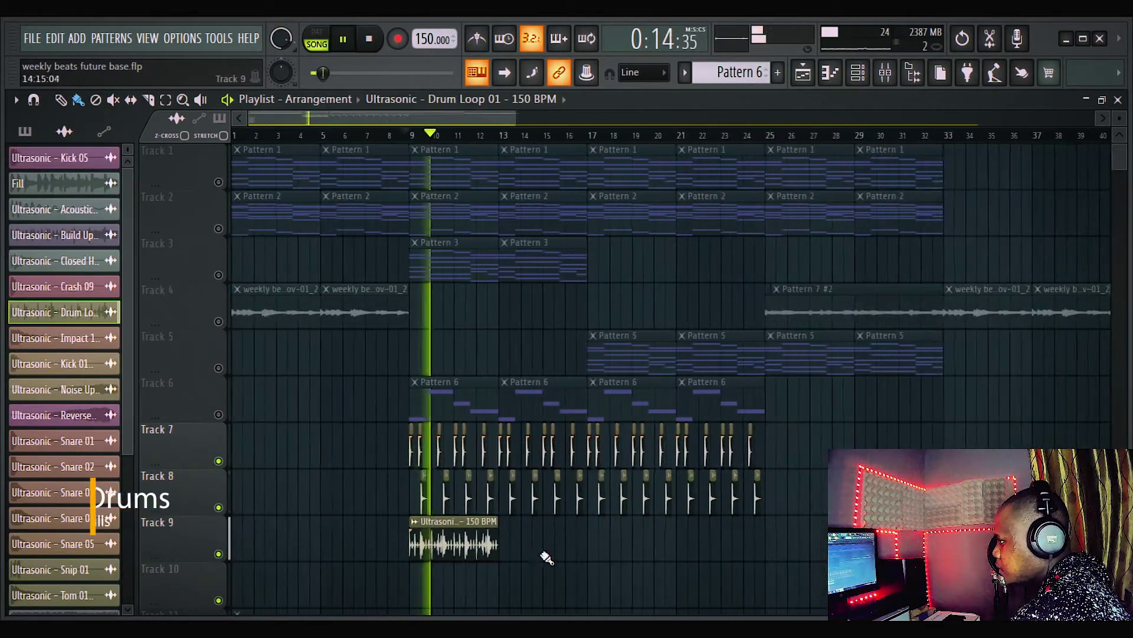
drag(506, 548, 749, 539)
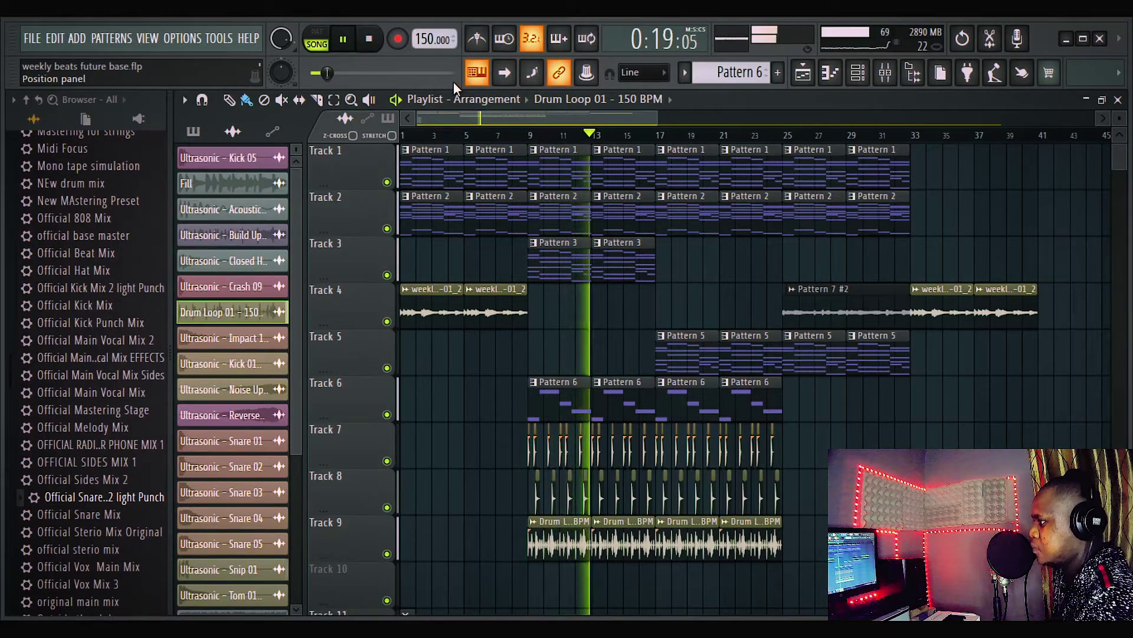
Open Drum Loop 01's channel settings during playback and set the kick mixer insert's volume to 84%.
double_click(684, 527)
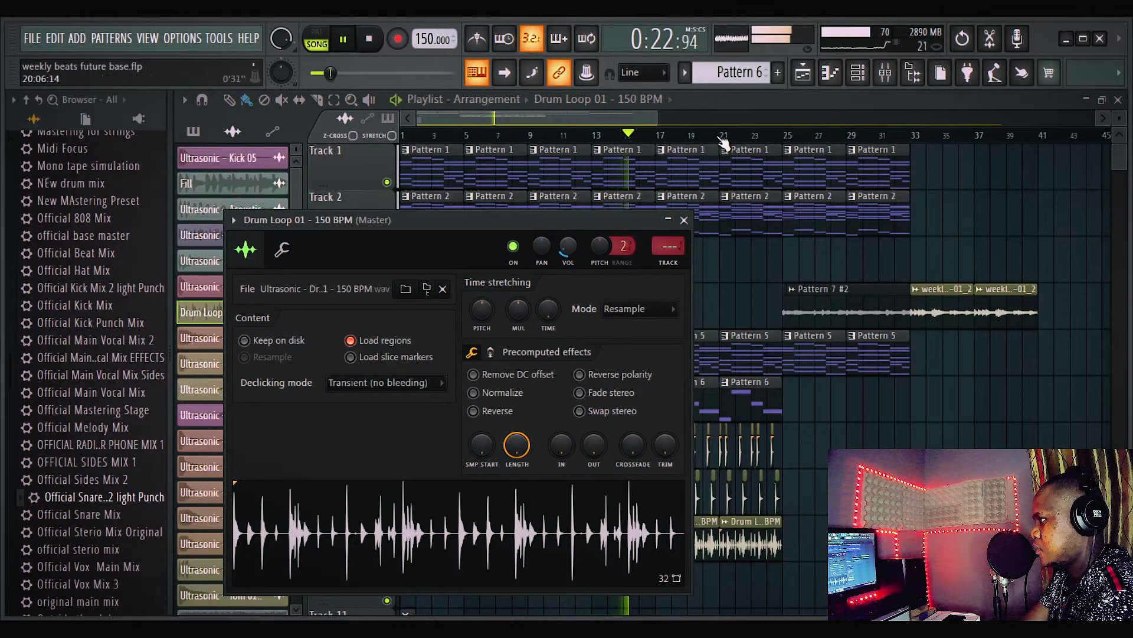
click(885, 73)
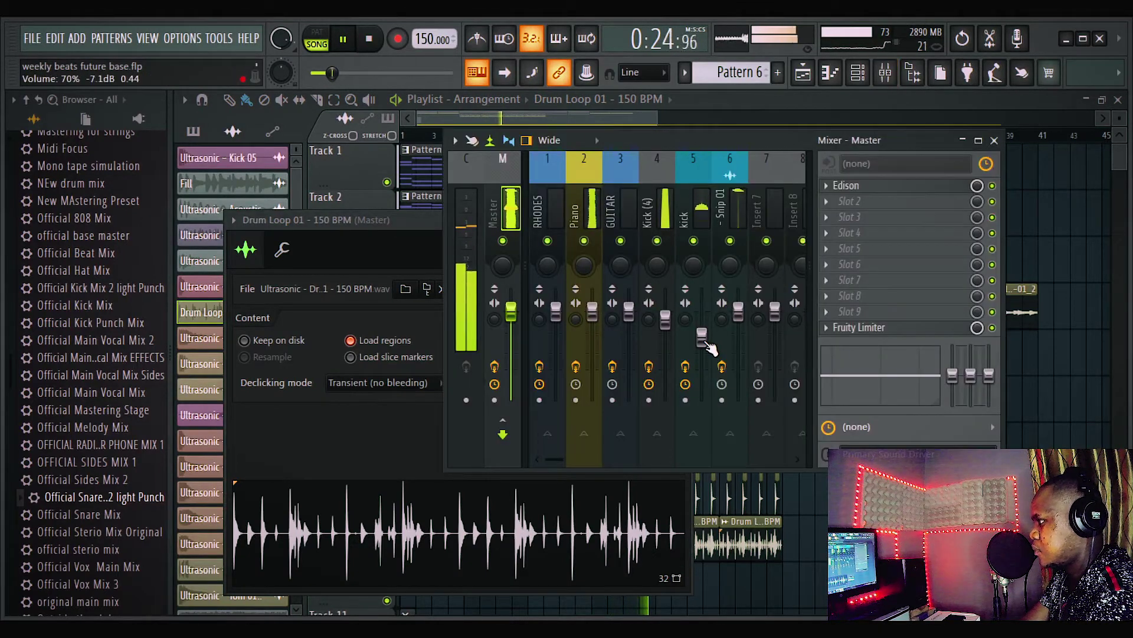
drag(704, 341, 704, 337)
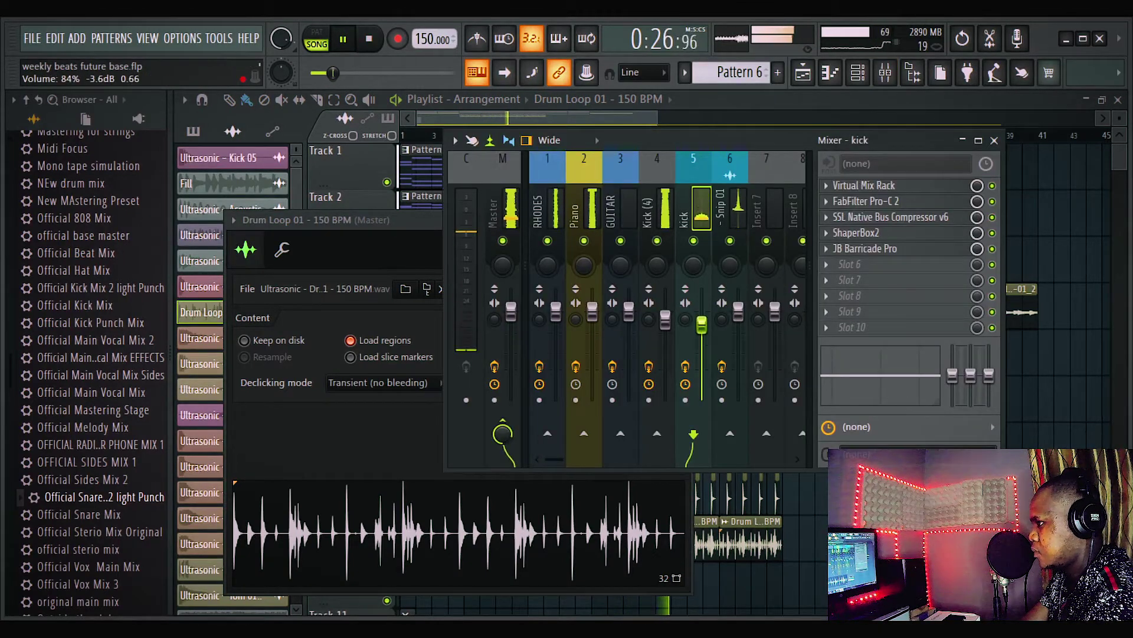
click(638, 118)
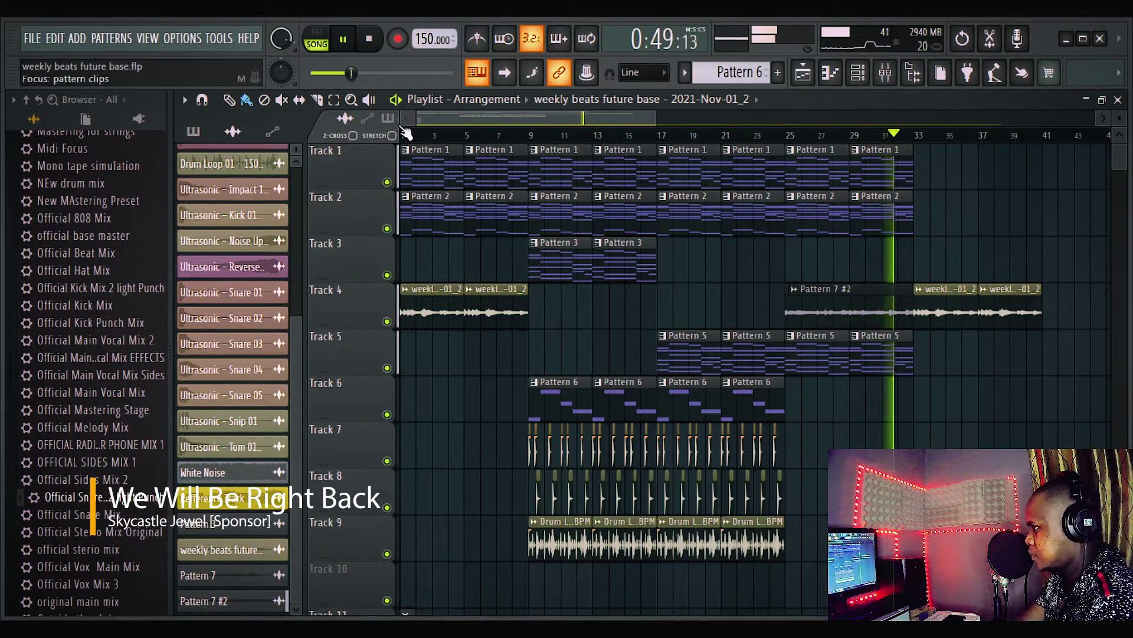
click(369, 39)
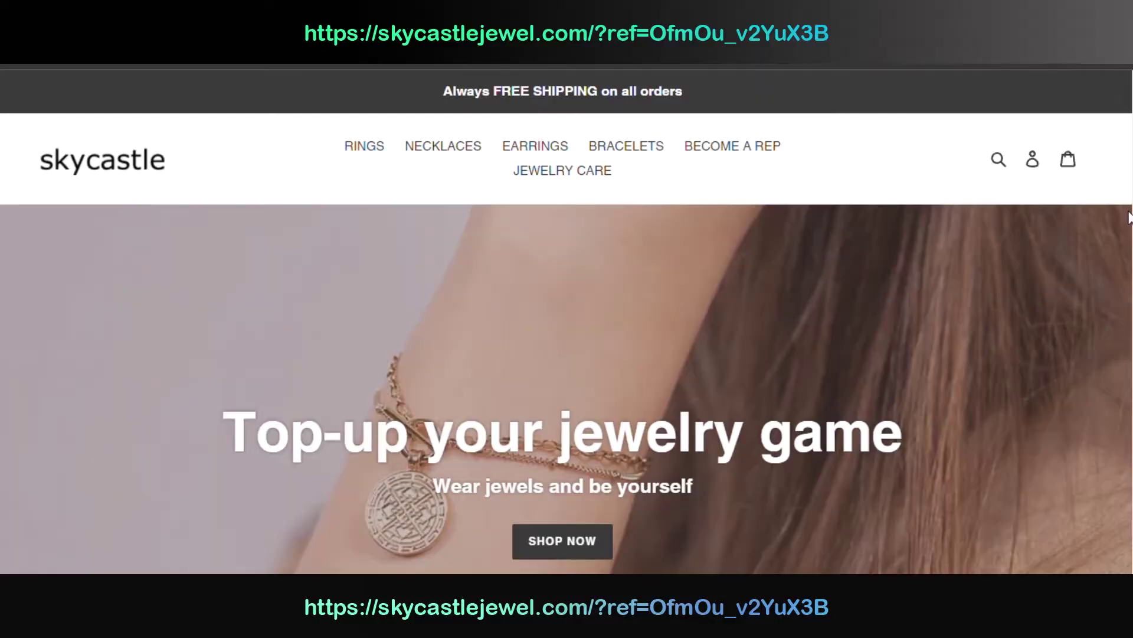
scroll(567, 321, down, 10)
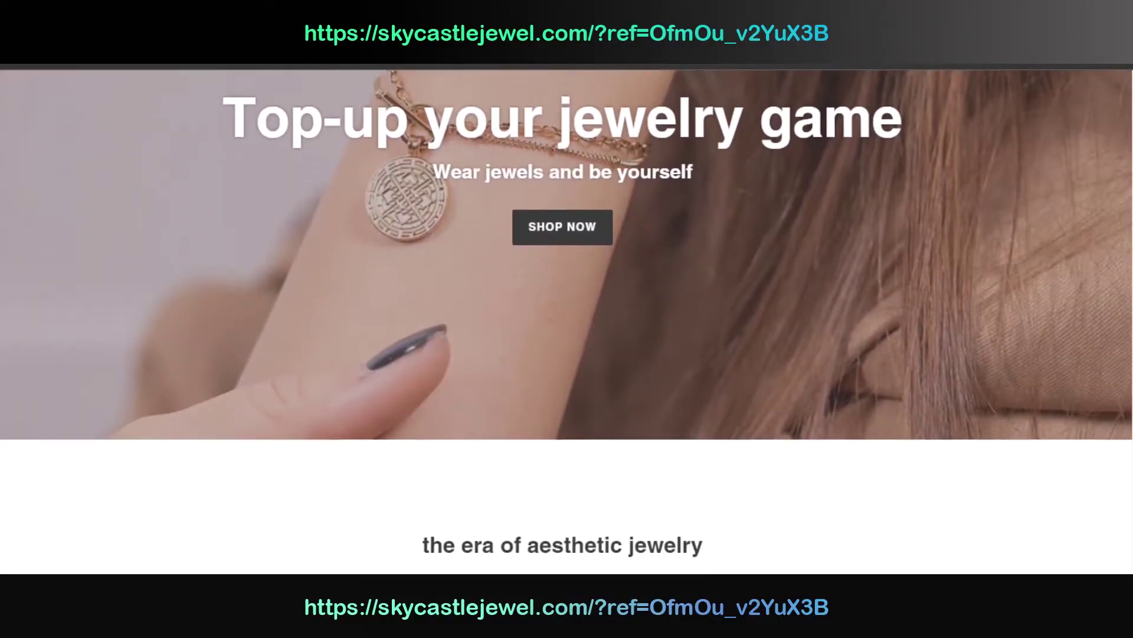
scroll(567, 321, down, 6)
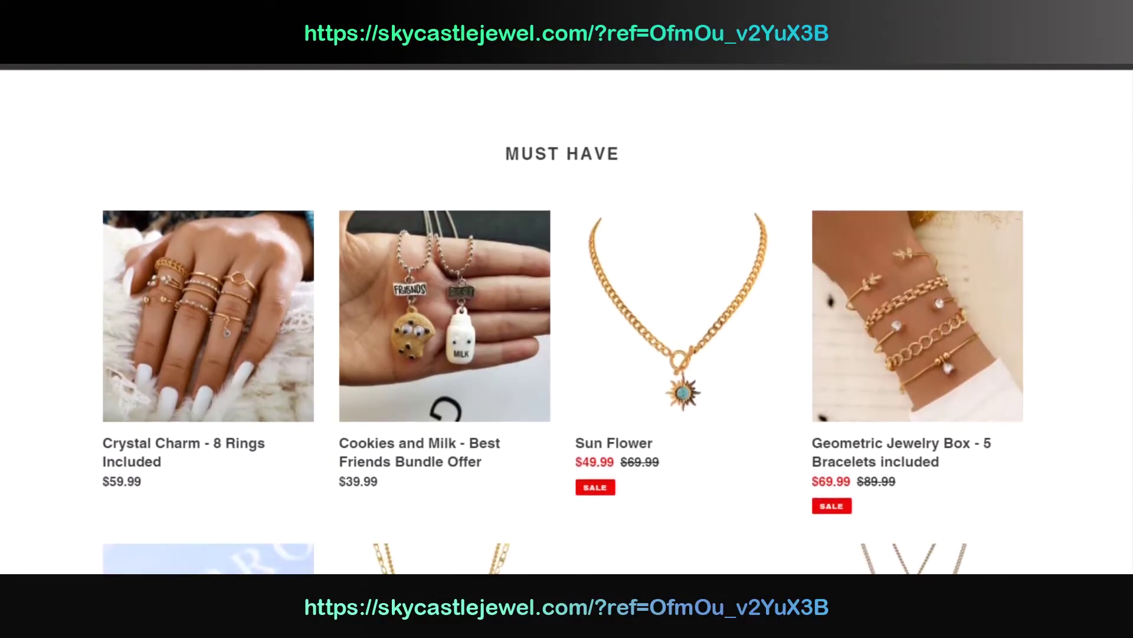
scroll(567, 321, down, 10)
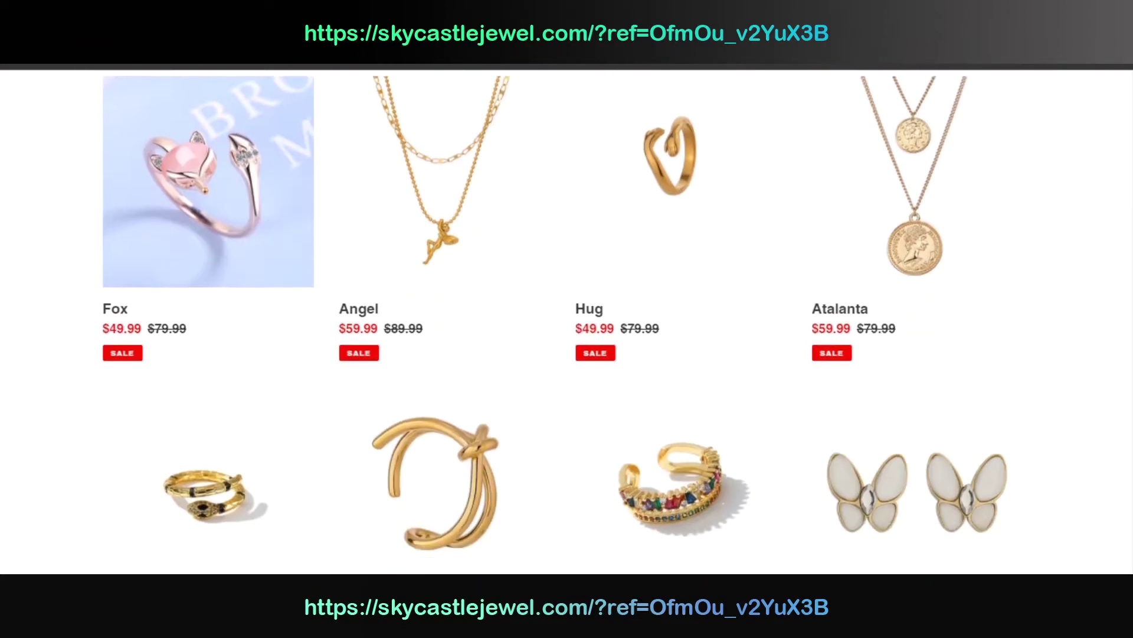
scroll(567, 321, down, 10)
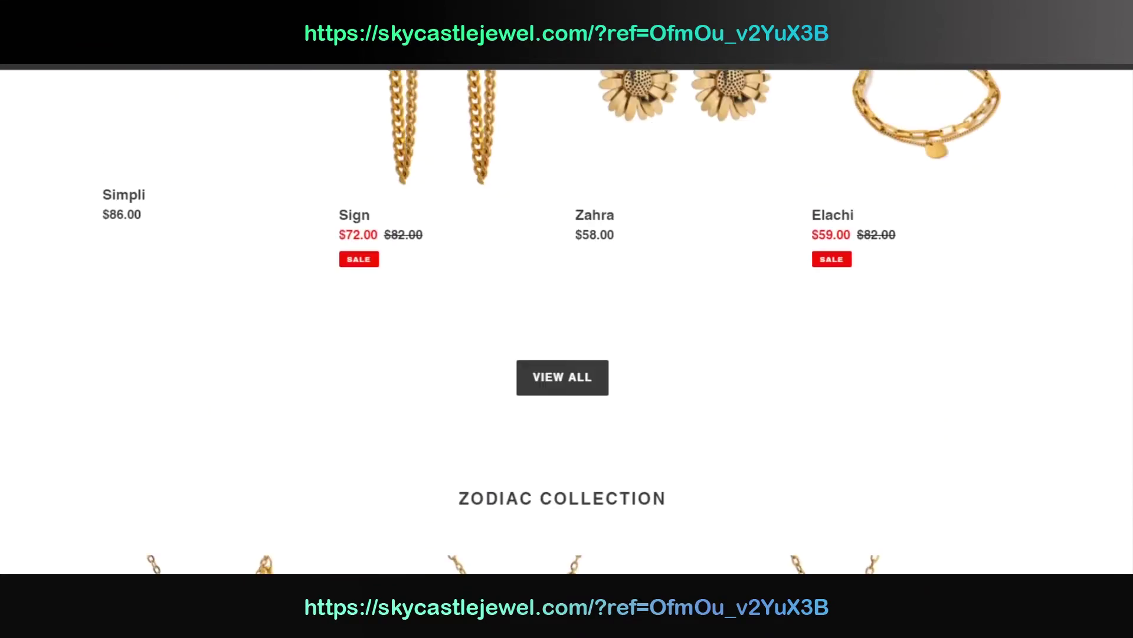
scroll(567, 321, down, 10)
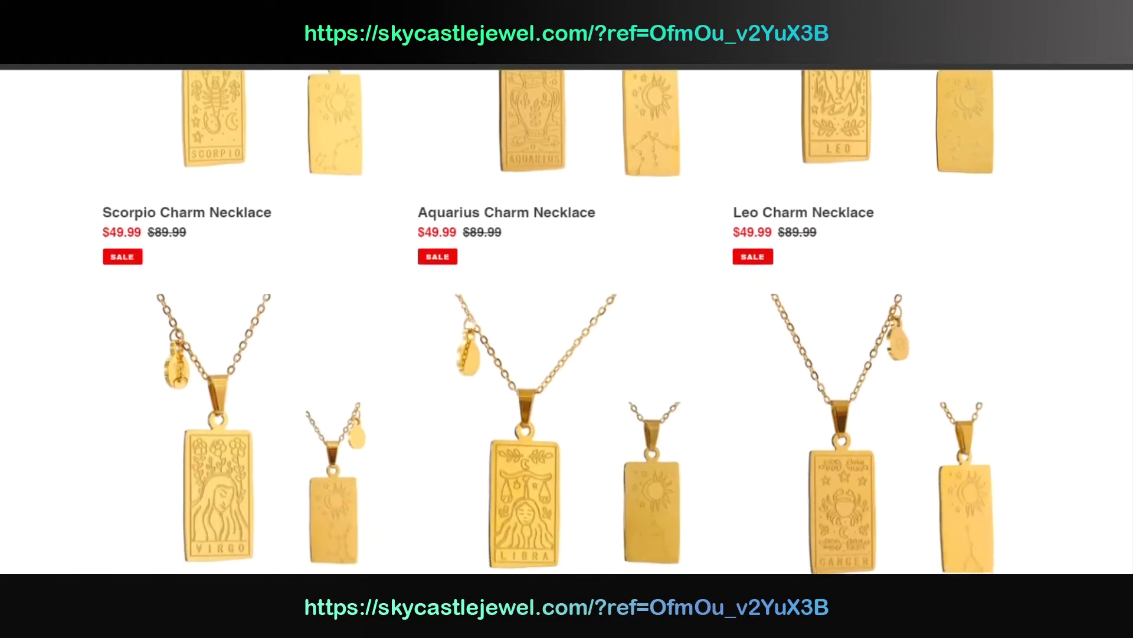
Browse the jewelry store's home page, covering the charm necklaces, collections, customer reviews and Instagram gallery.
scroll(567, 322, down, 10)
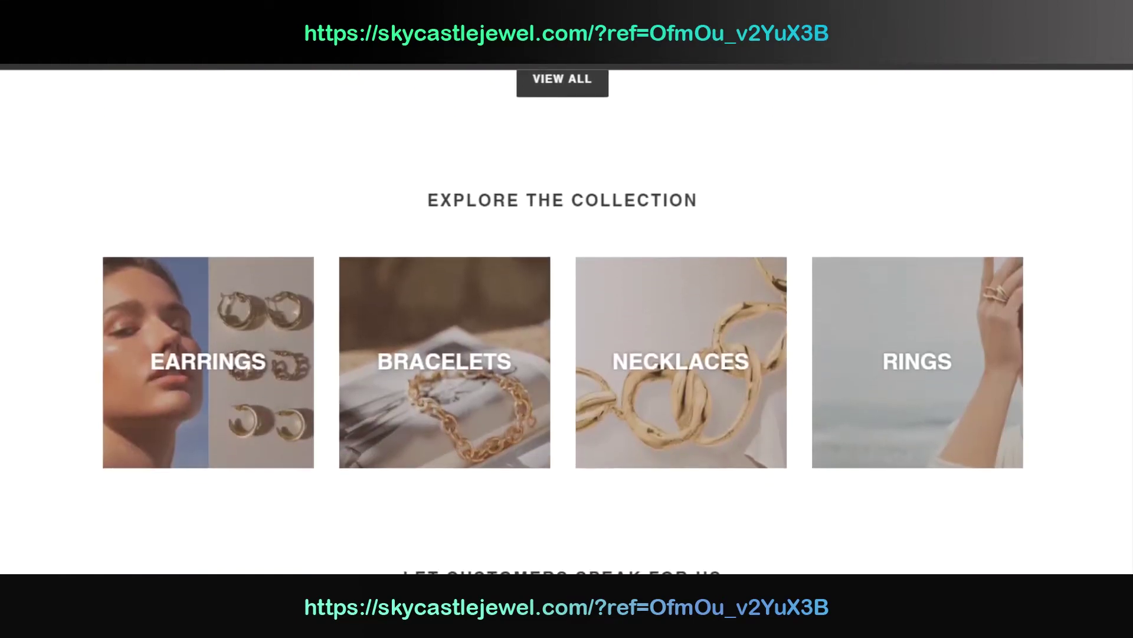
scroll(567, 321, down, 10)
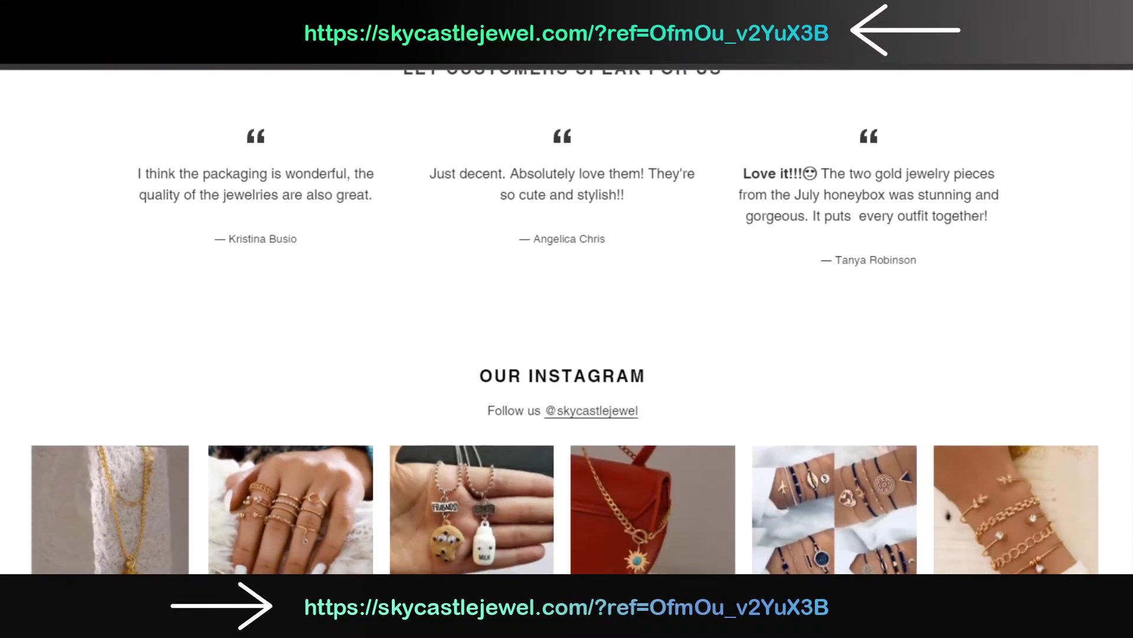
scroll(567, 321, down, 6)
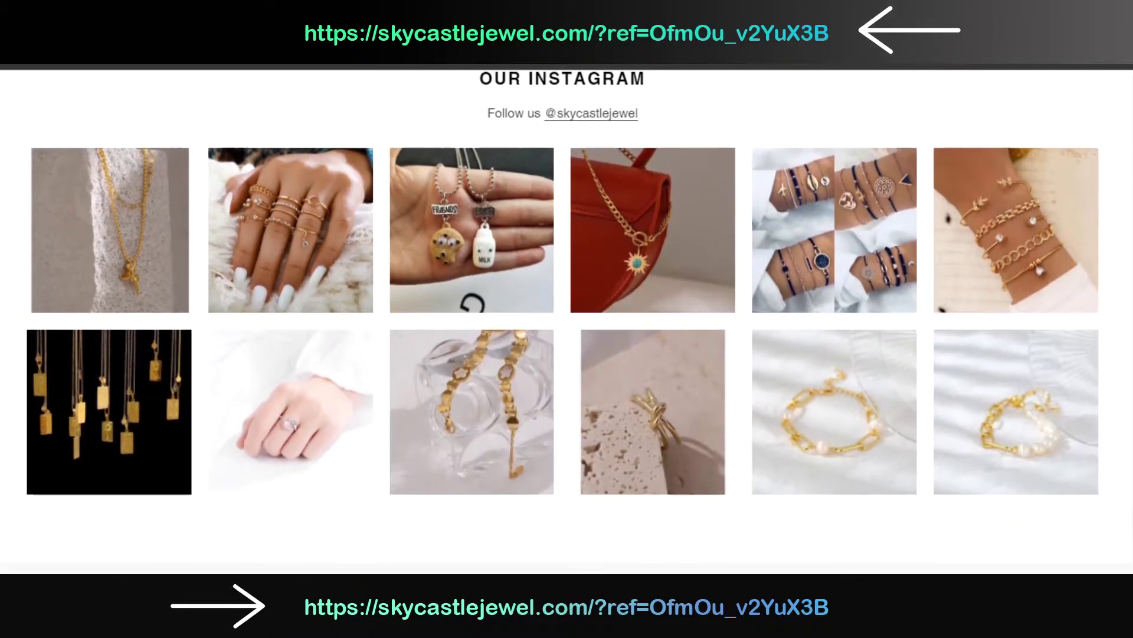
scroll(567, 321, up, 8)
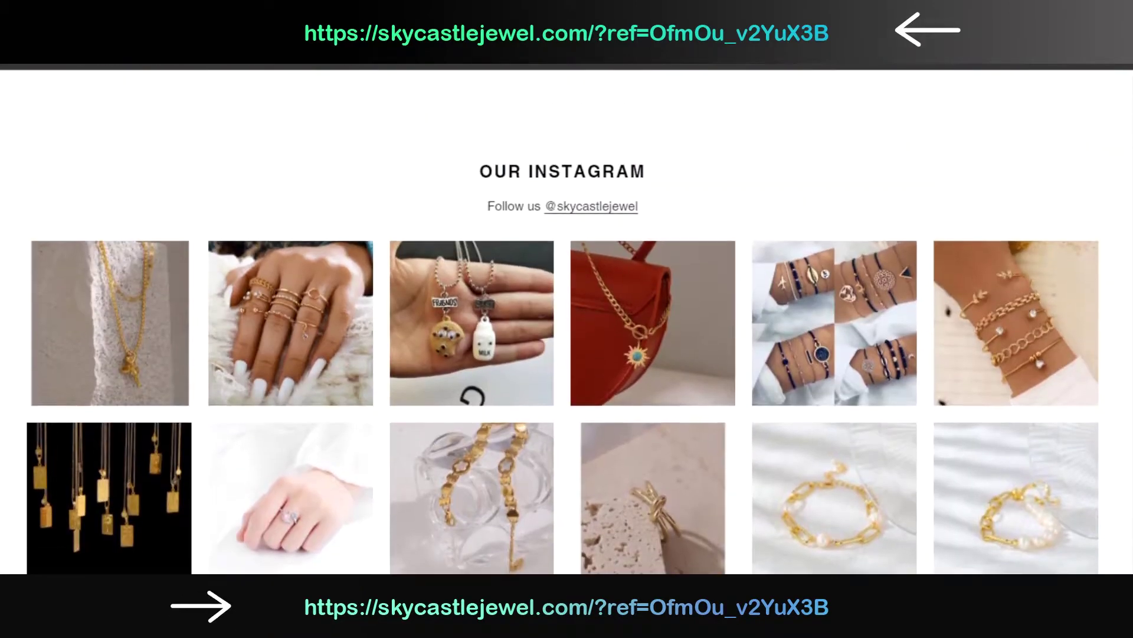
scroll(567, 321, up, 12)
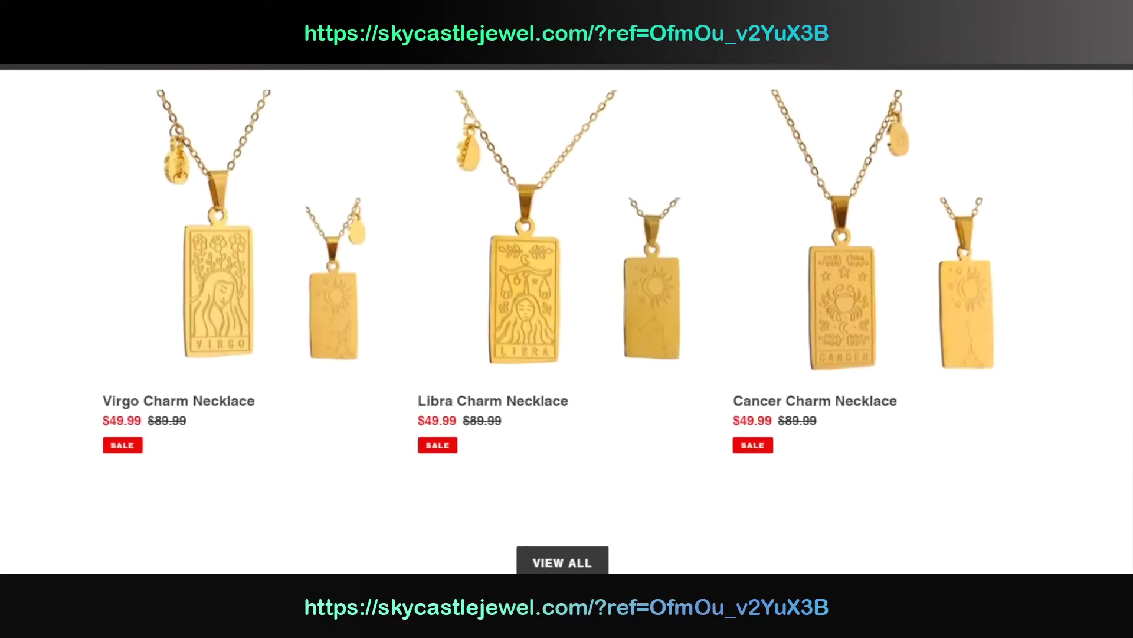
scroll(567, 321, up, 12)
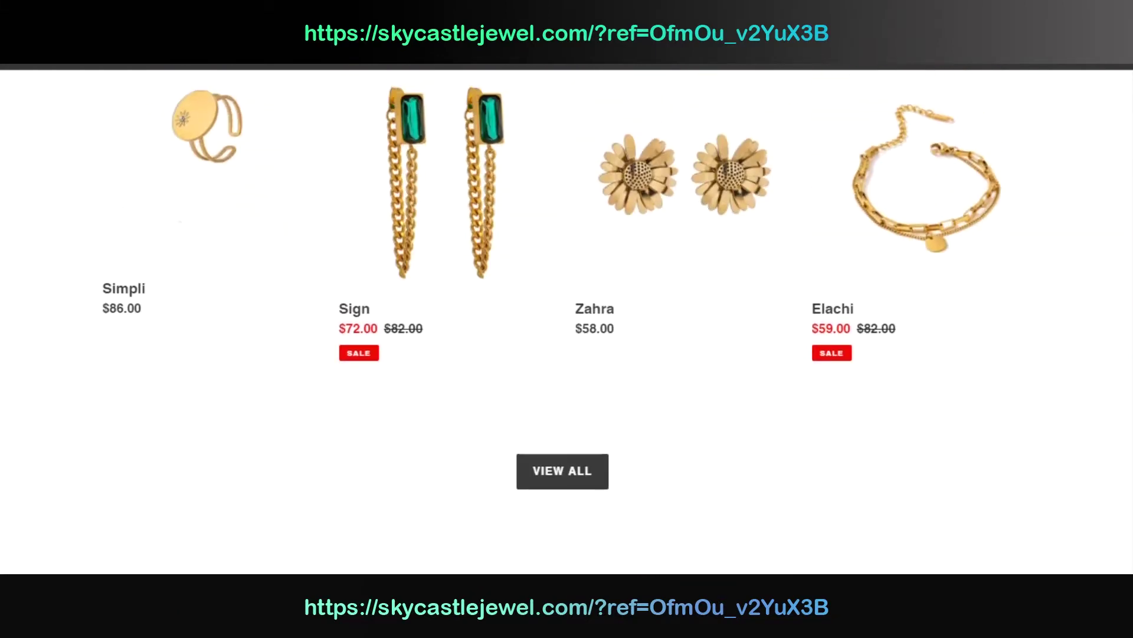
scroll(567, 321, up, 15)
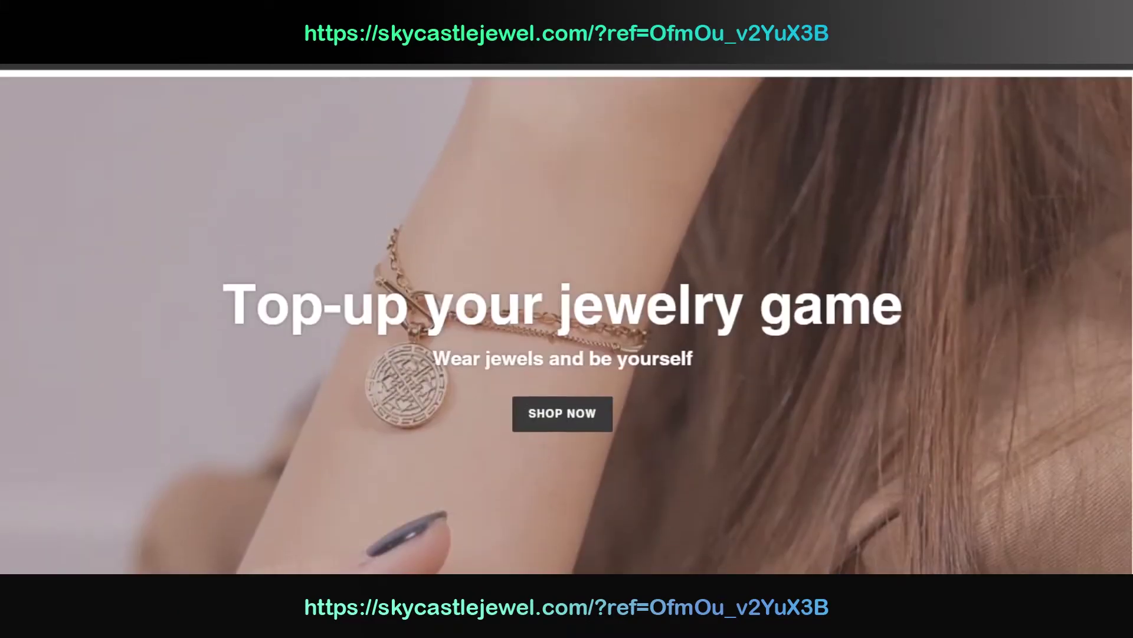
scroll(1129, 179, up, 1)
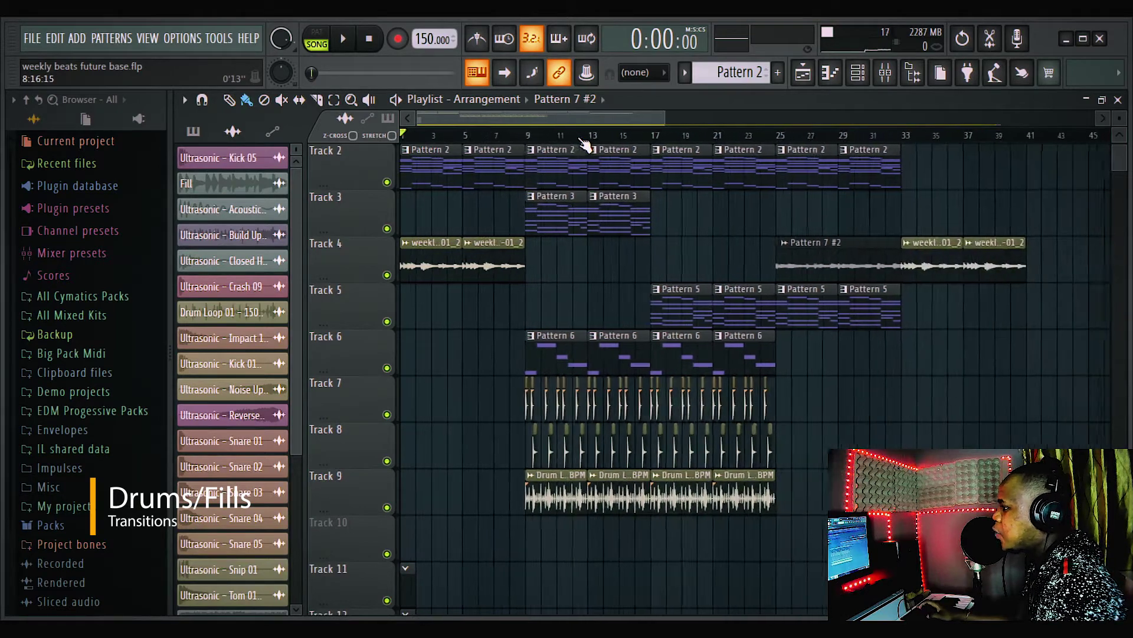
scroll(555, 146, up, 5)
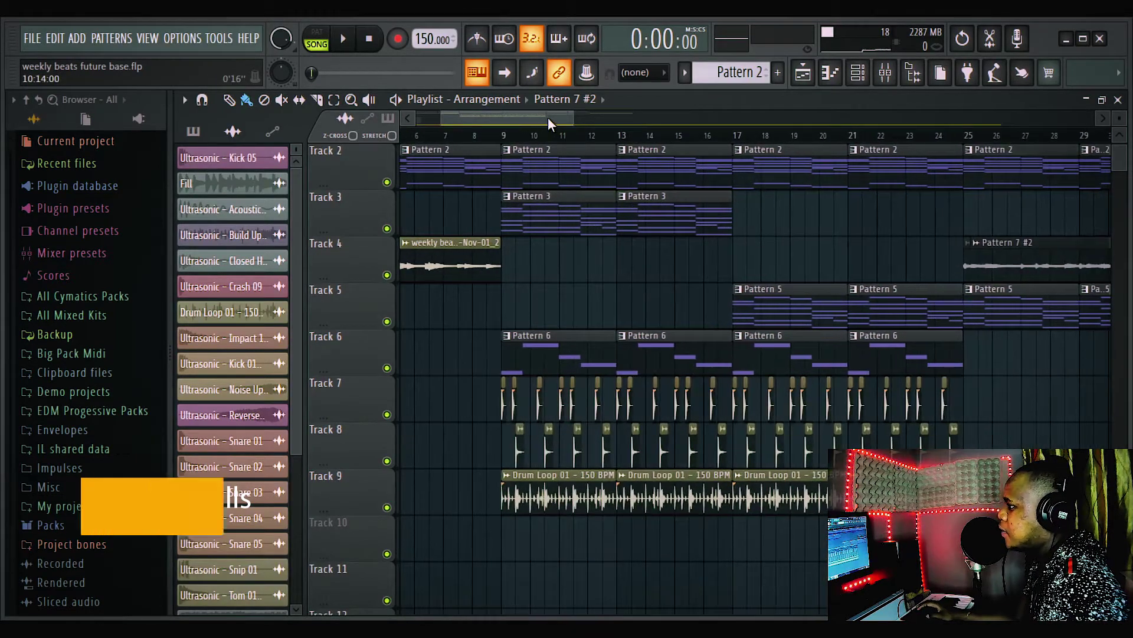
scroll(618, 140, down, 3)
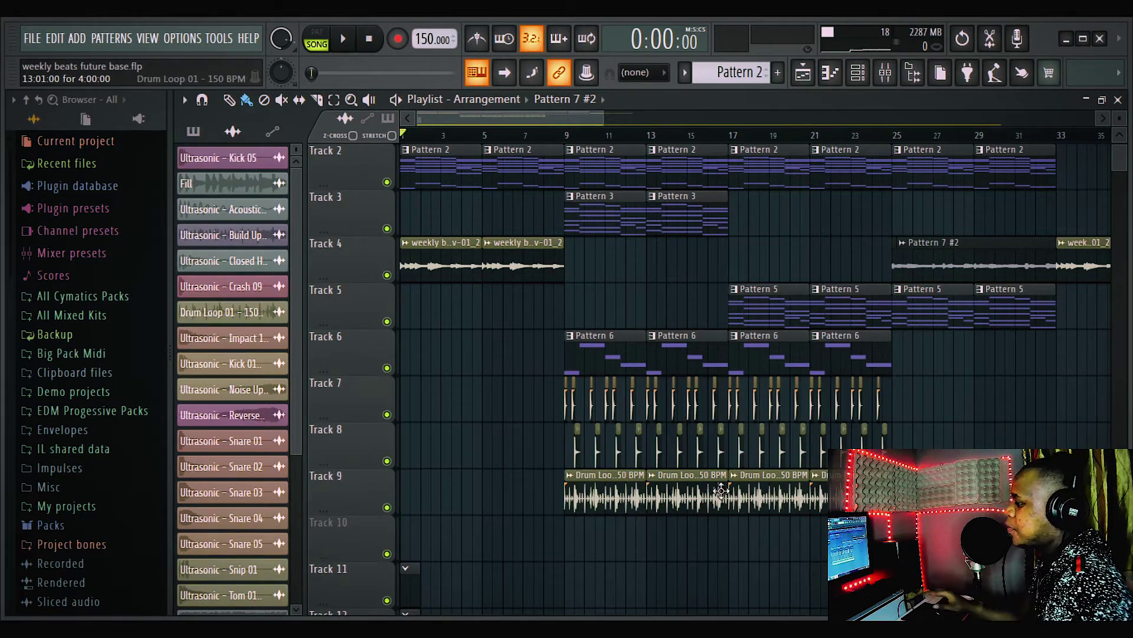
scroll(558, 145, down, 2)
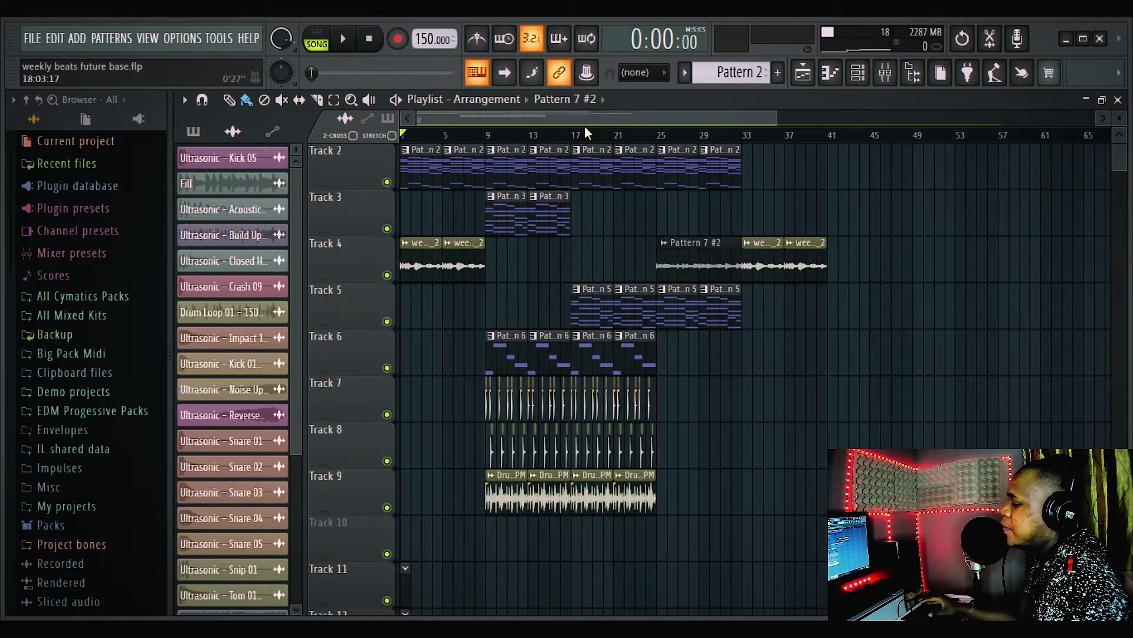
scroll(591, 136, down, 1)
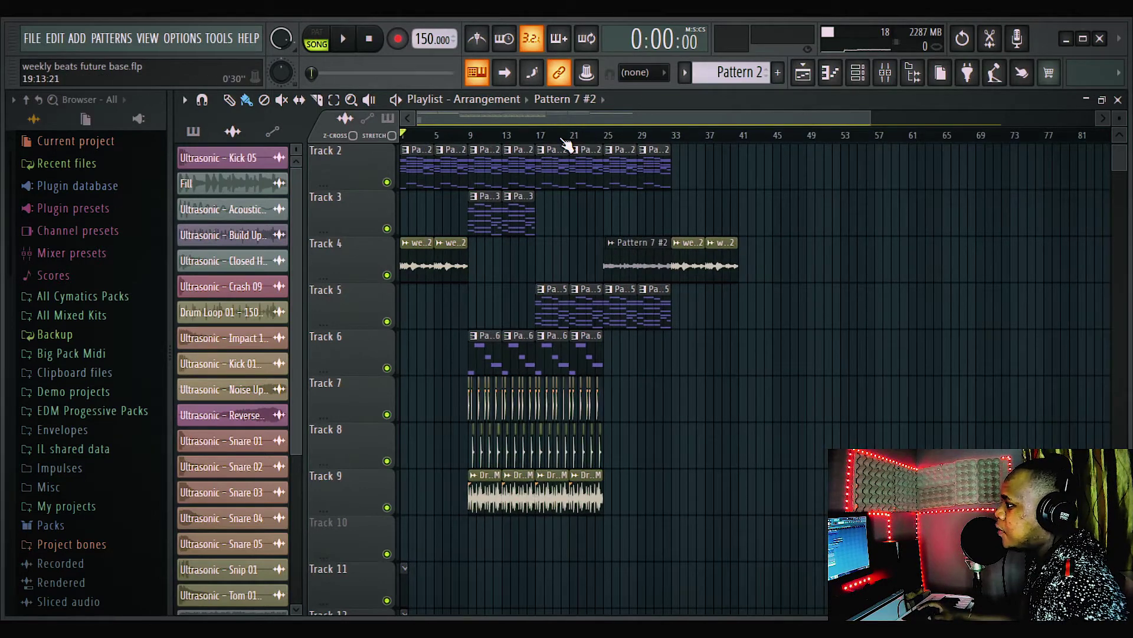
scroll(776, 137, up, 1)
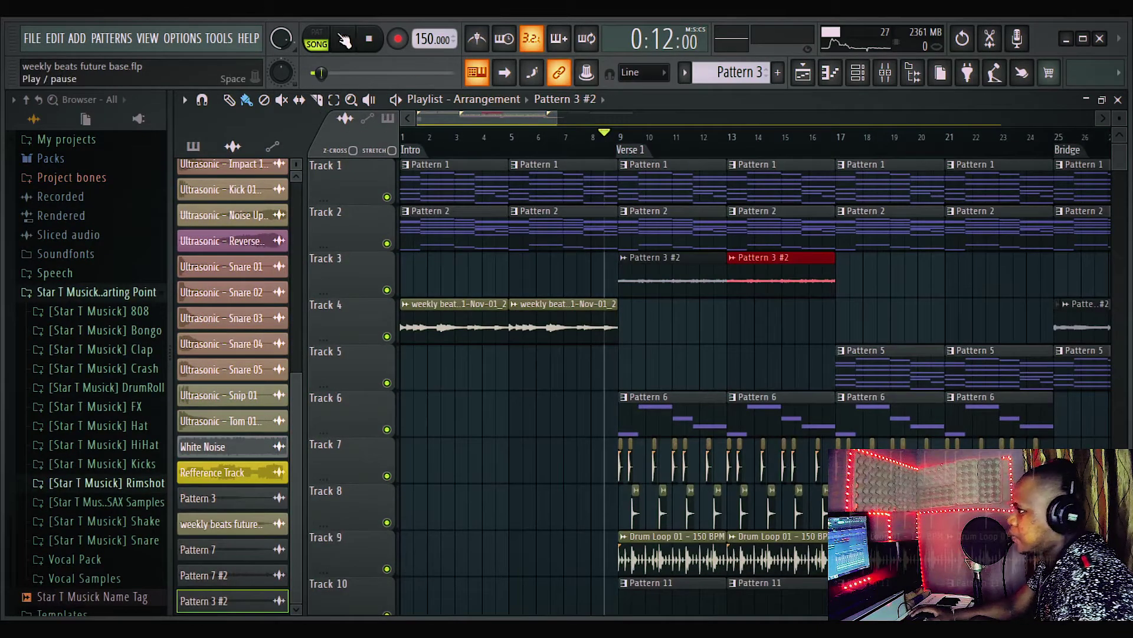
Play the arrangement from just before Verse 1 and review the drum and crash tracks.
click(344, 40)
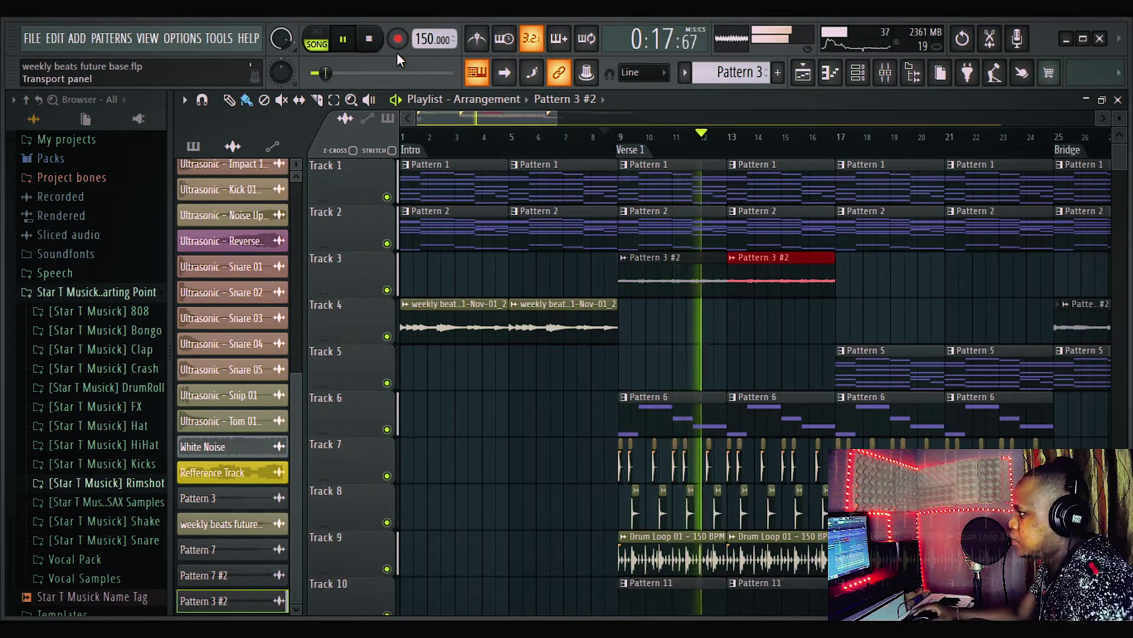
scroll(802, 141, down, 2)
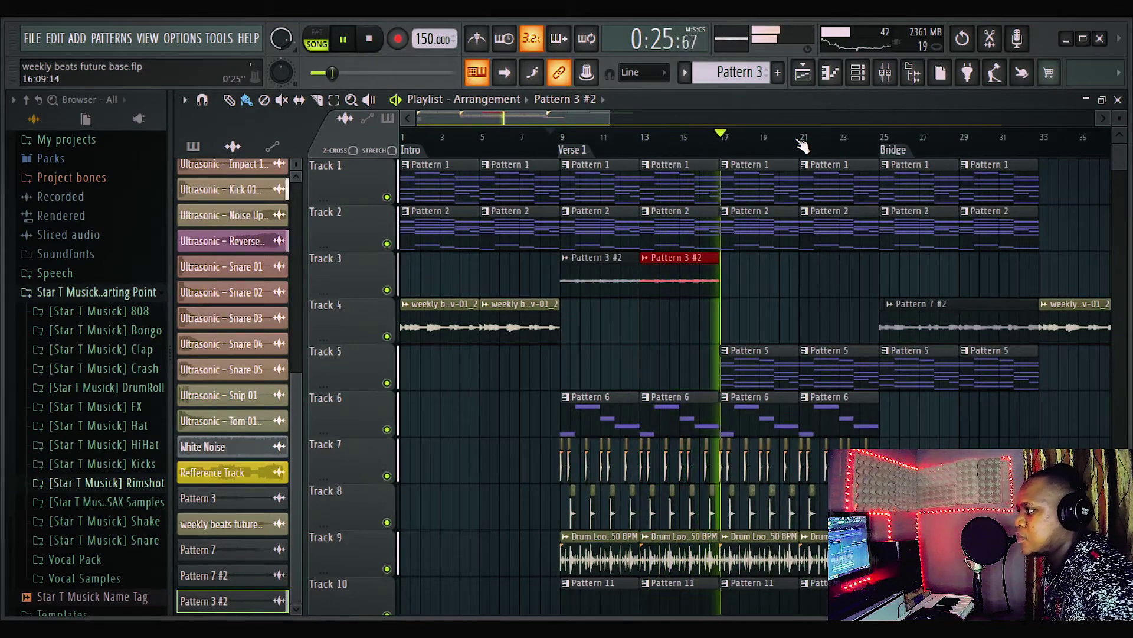
scroll(886, 236, down, 5)
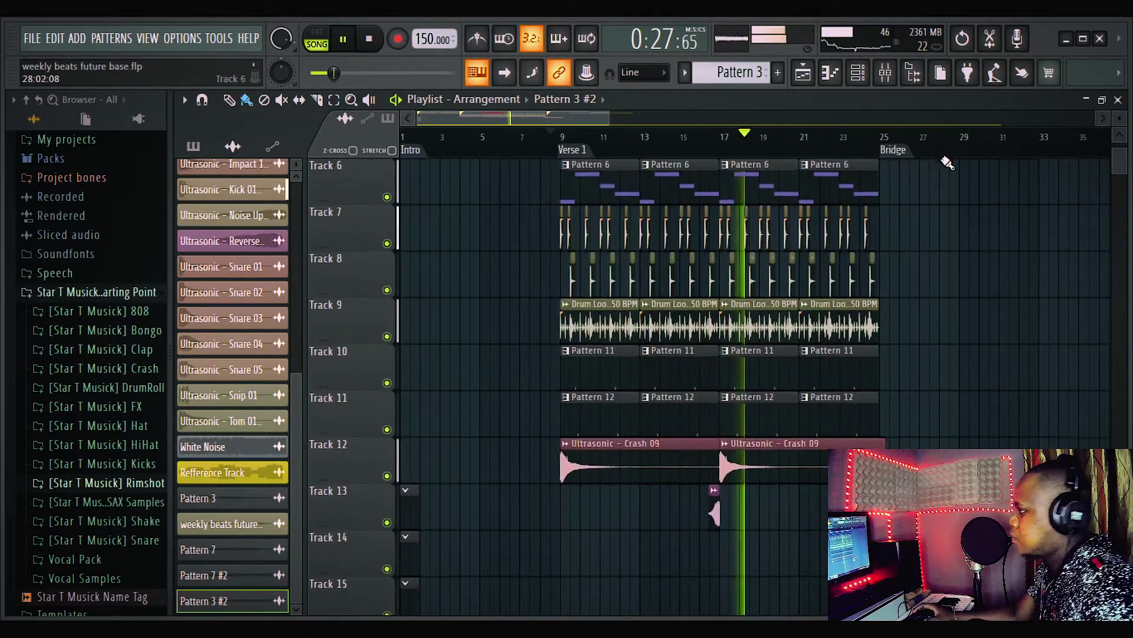
Open the channel settings of the Ultrasonic - Impact 11 clip at the Bridge and set its channel volume to 21%.
scroll(951, 152, up, 5)
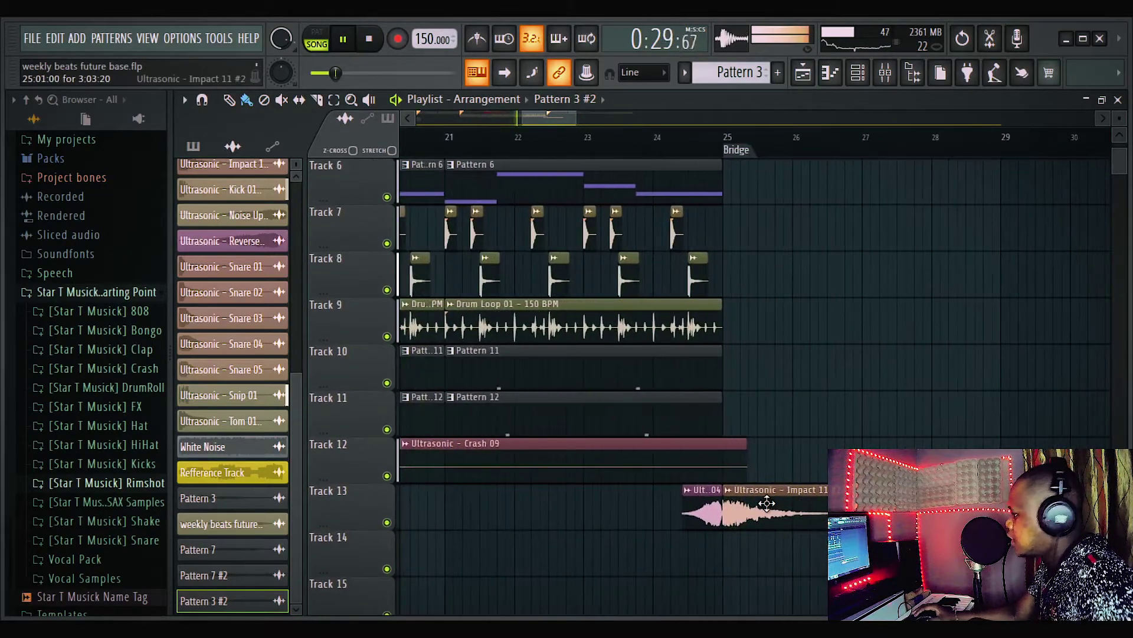
double_click(767, 503)
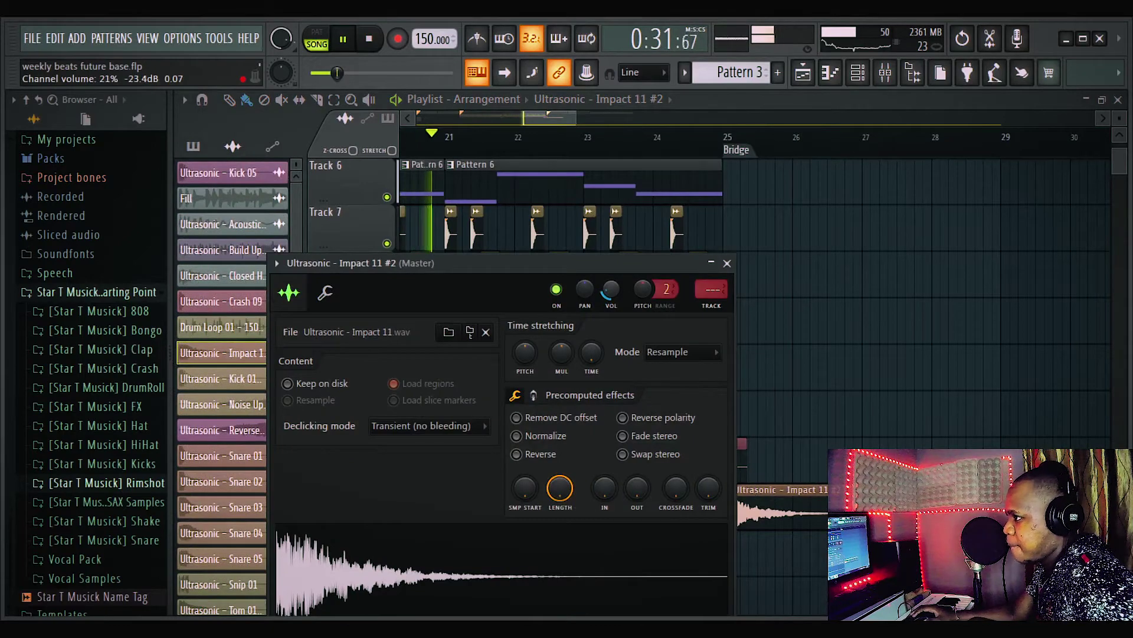
click(566, 117)
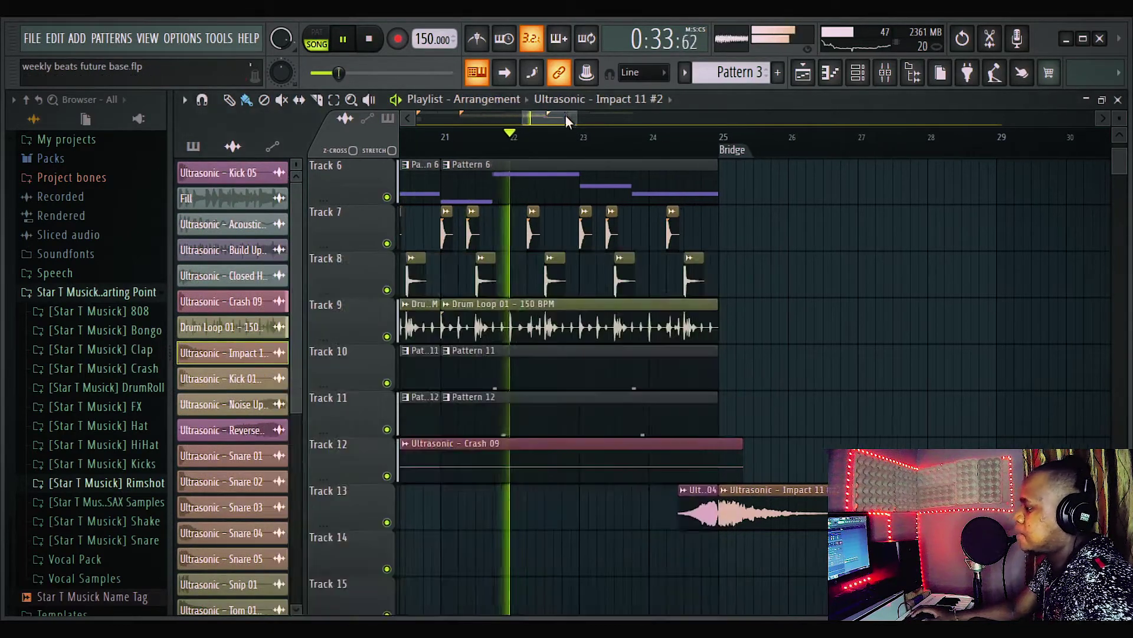
Play through the Bridge and repeat Pattern 2 on Track 2 and Pattern 1 on Track 1 at bars 33 and 37.
scroll(608, 152, down, 4)
scroll(655, 393, up, 4)
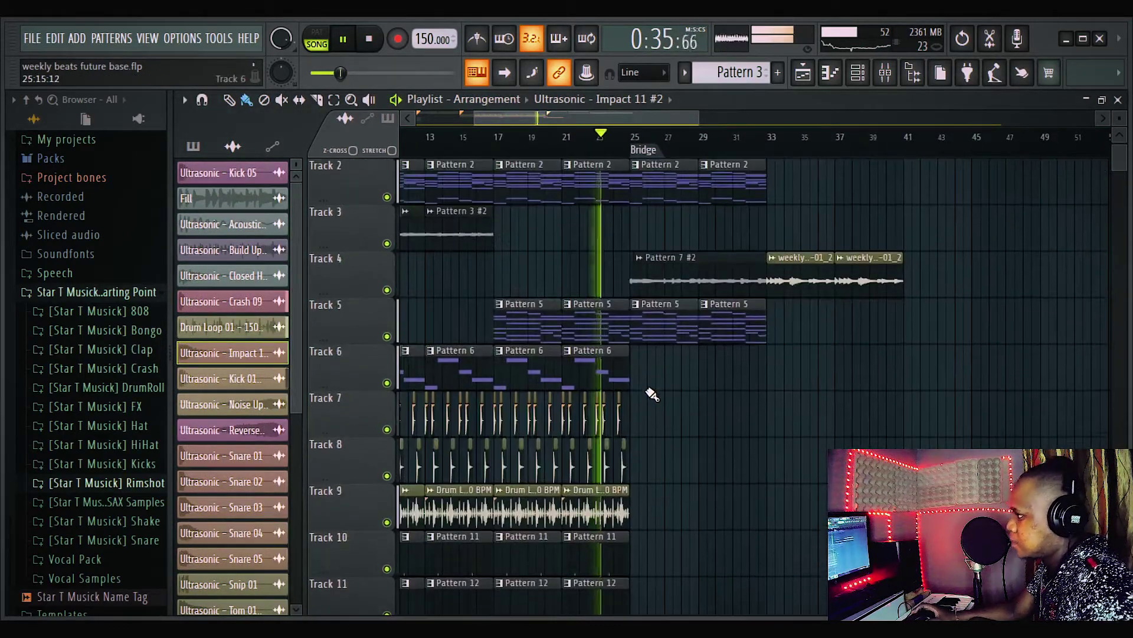
scroll(653, 392, down, 3)
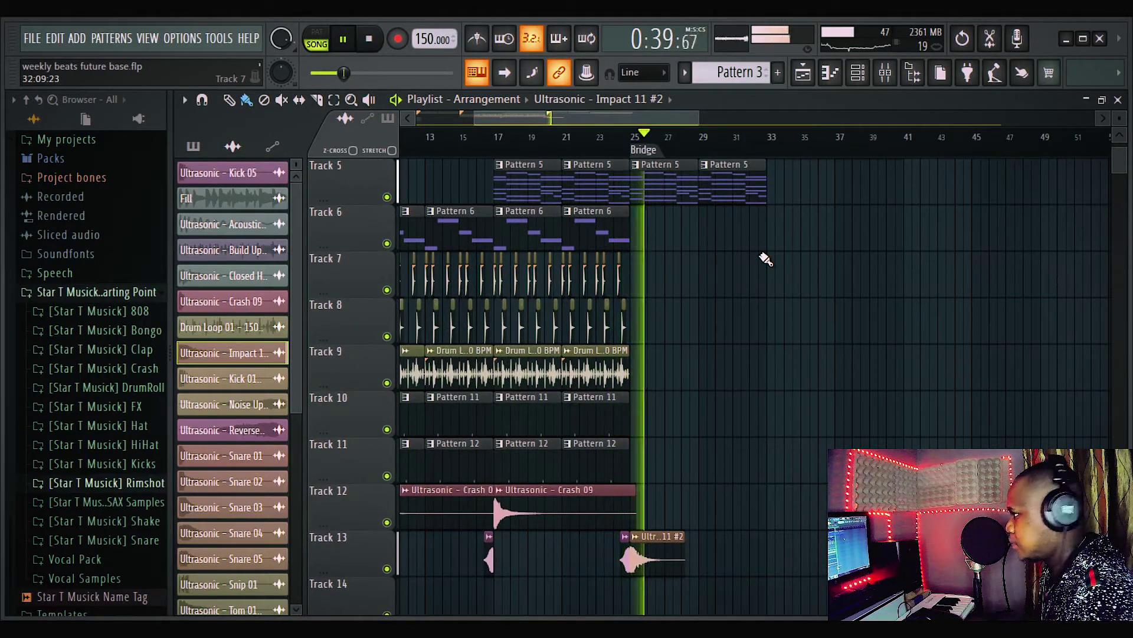
scroll(809, 337, up, 2)
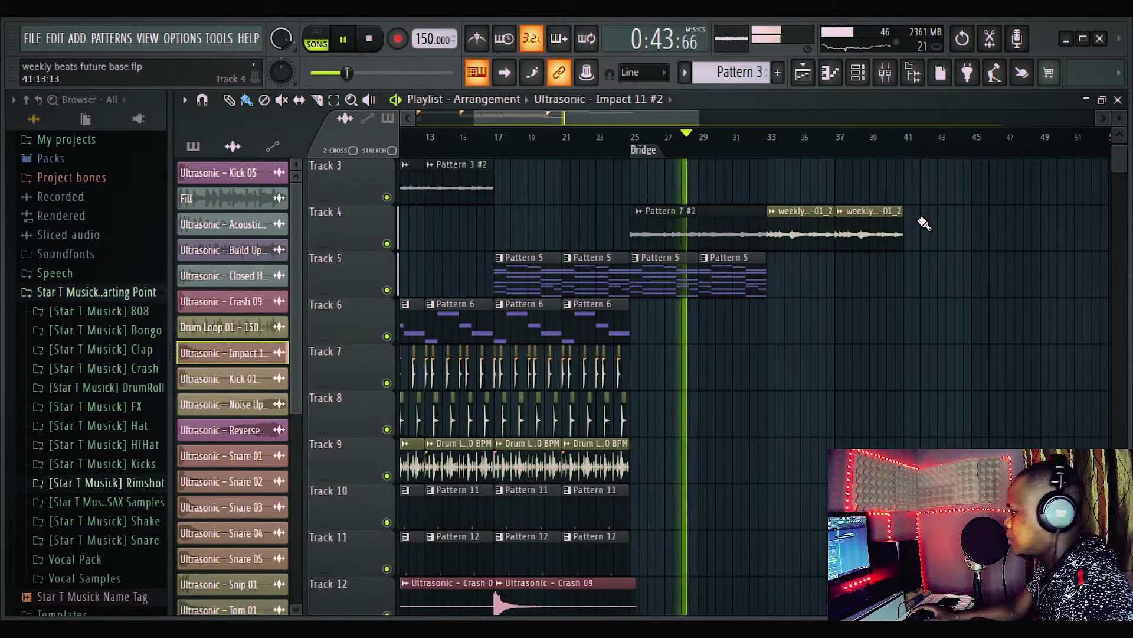
scroll(939, 224, up, 2)
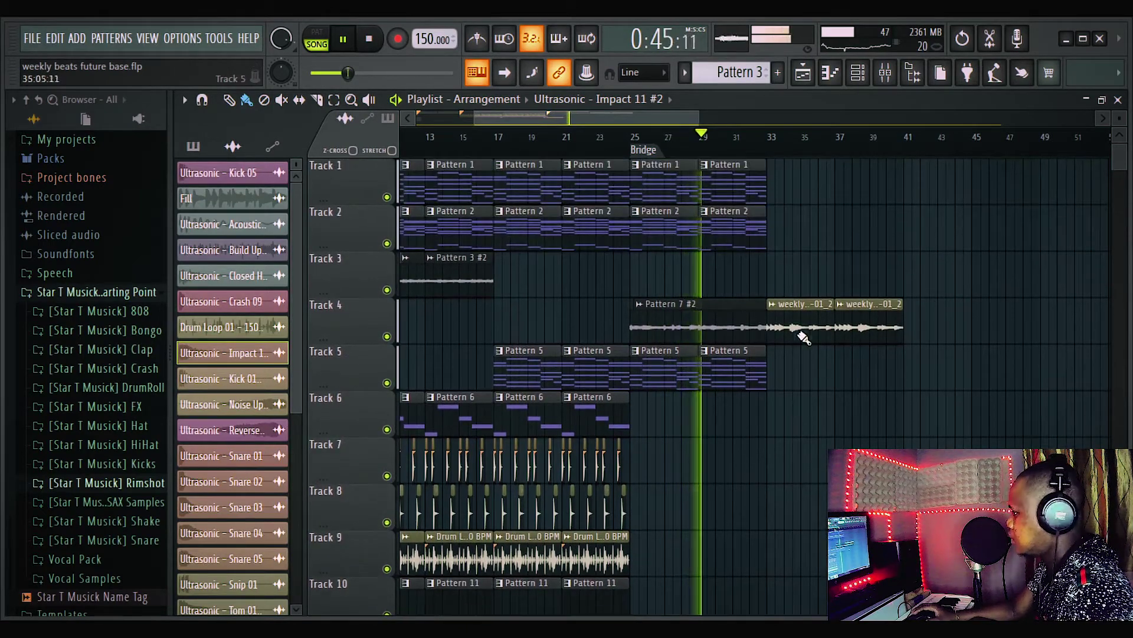
click(771, 240)
click(845, 242)
click(759, 190)
click(779, 189)
click(850, 189)
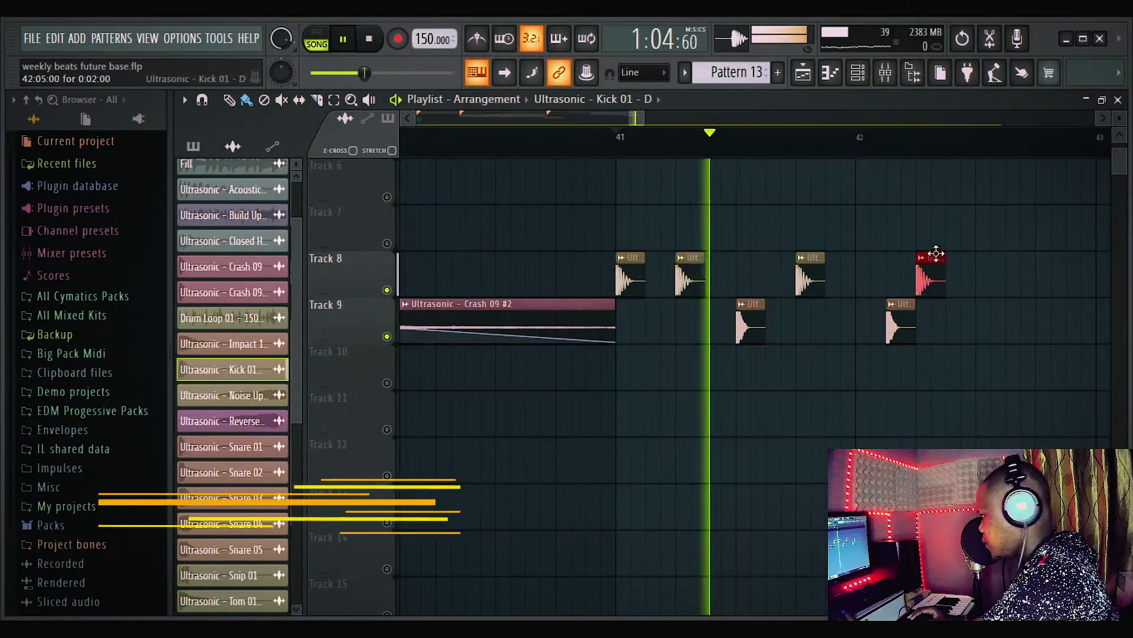
Lay out the chorus drum line from bar 41 to bar 49 with Kick 01 clips on Track 8 and snare clips on Track 9.
scroll(851, 147, down, 3)
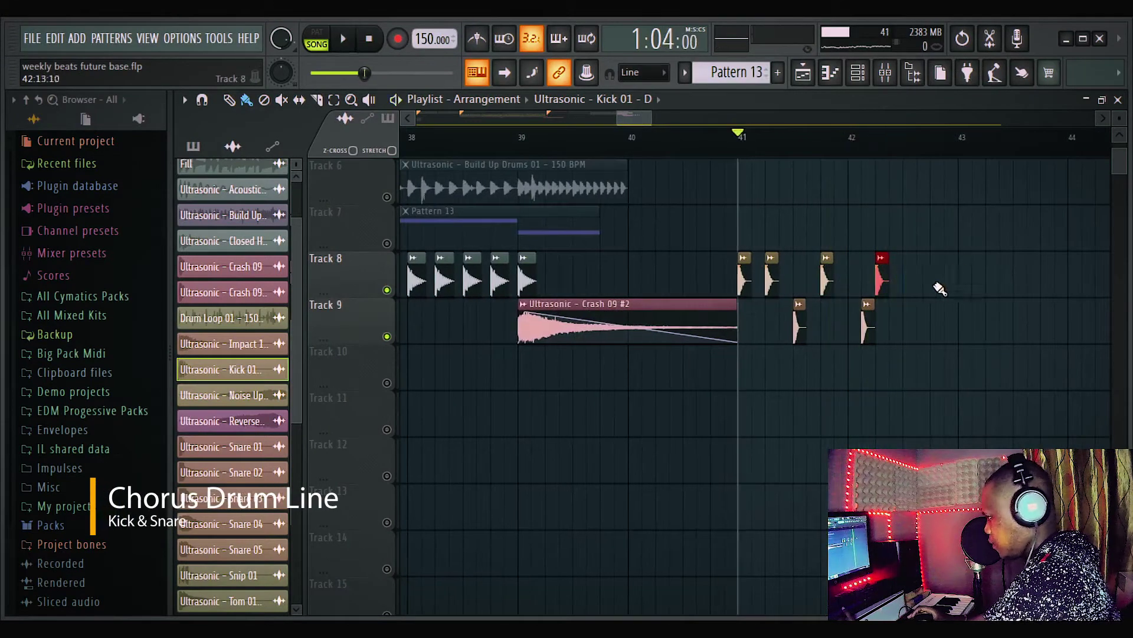
scroll(978, 159, up, 4)
click(785, 332)
click(850, 326)
key(space)
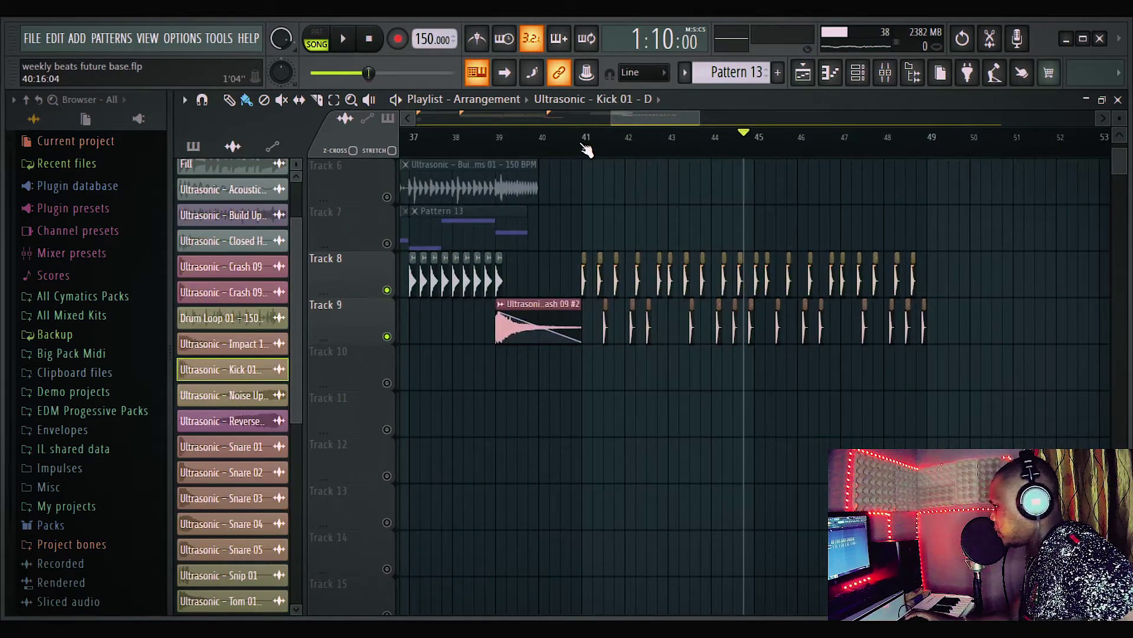
Play the chorus kick and snare line from bar 41 and check the Closed Hi-Hat 10 pattern in the piano roll.
click(585, 142)
key(space)
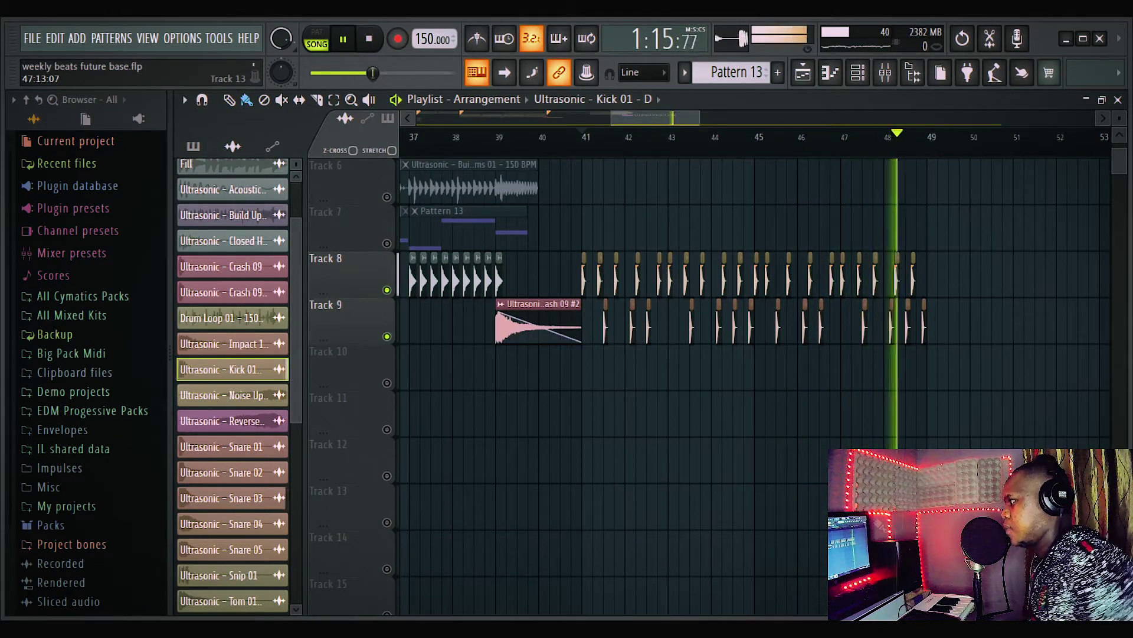
key(space)
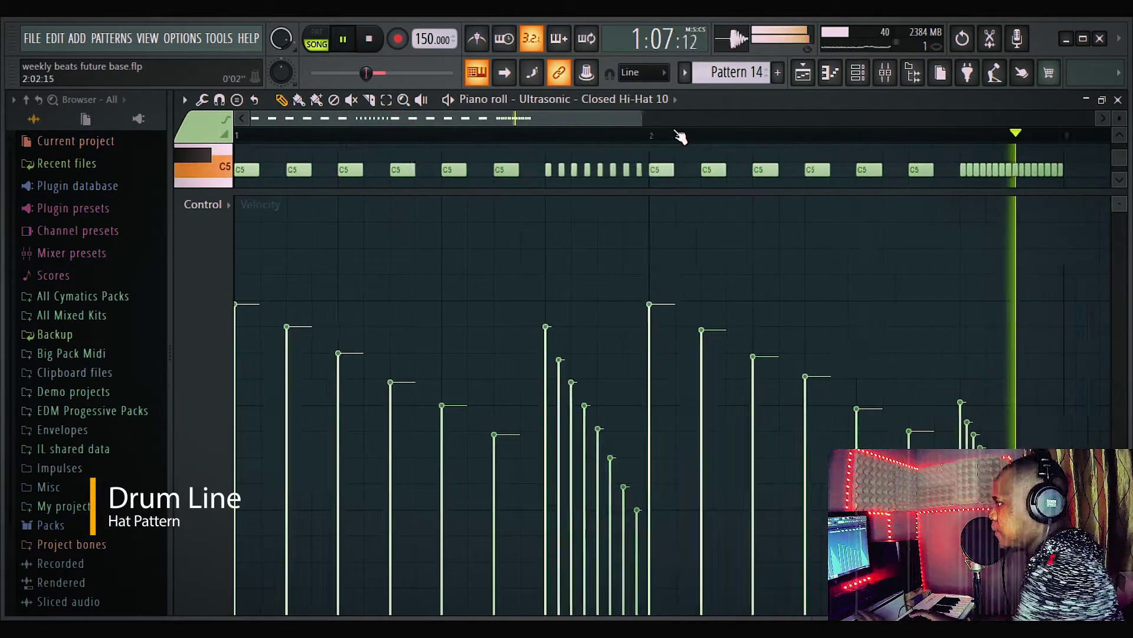
key(space)
scroll(679, 160, down, 2)
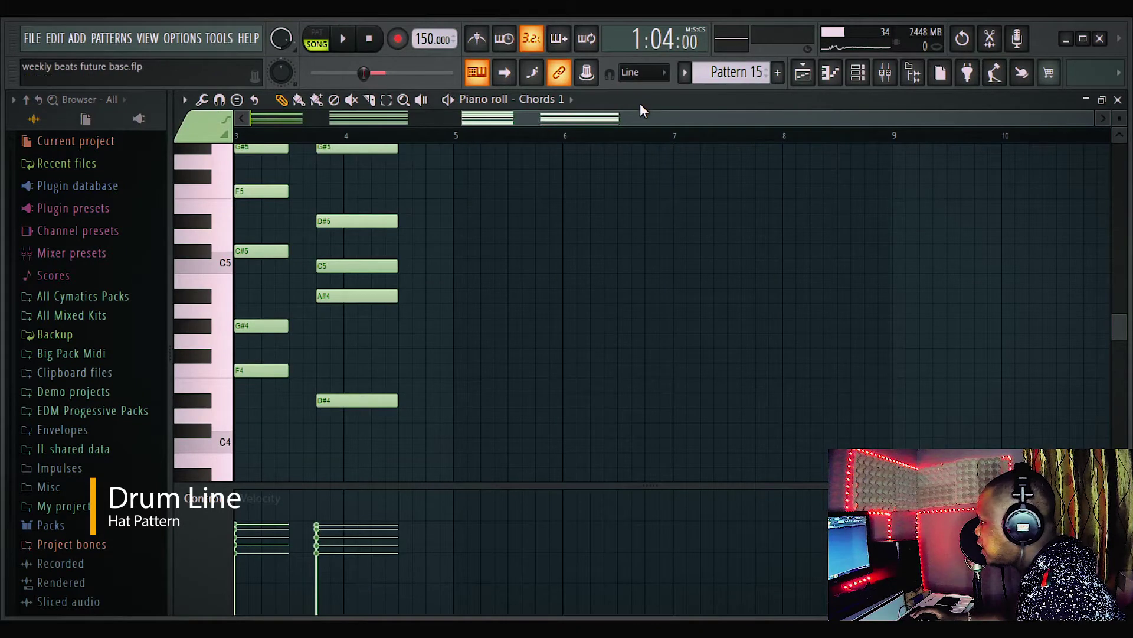
Switch to pattern playback and listen to the Chords 1 progression in Pattern 15.
click(317, 32)
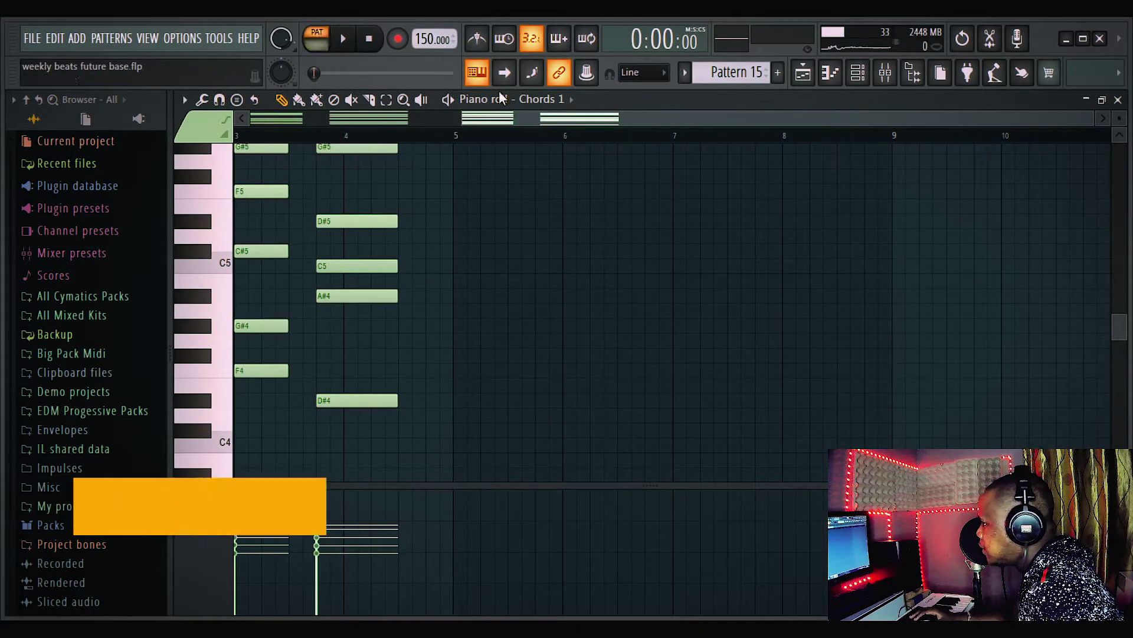
click(353, 40)
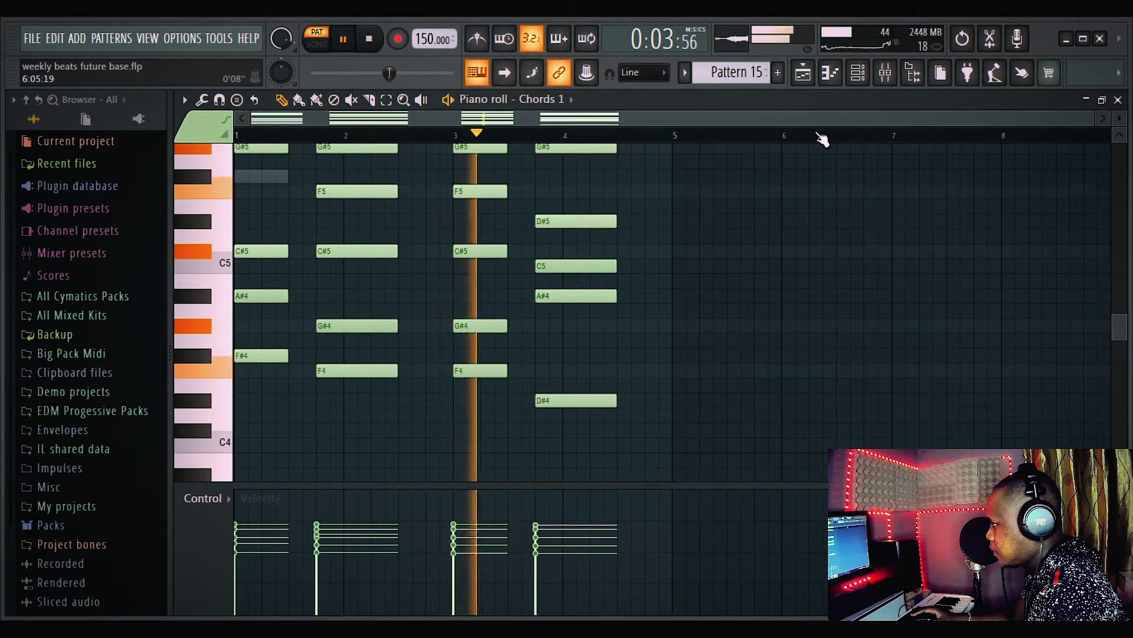
click(378, 41)
Inspect the Chords mixer insert's effects, including Fruity Reeverb 2, Fruity Stereo Shaper and Fruity Balance.
key(F6)
key(F9)
click(1110, 153)
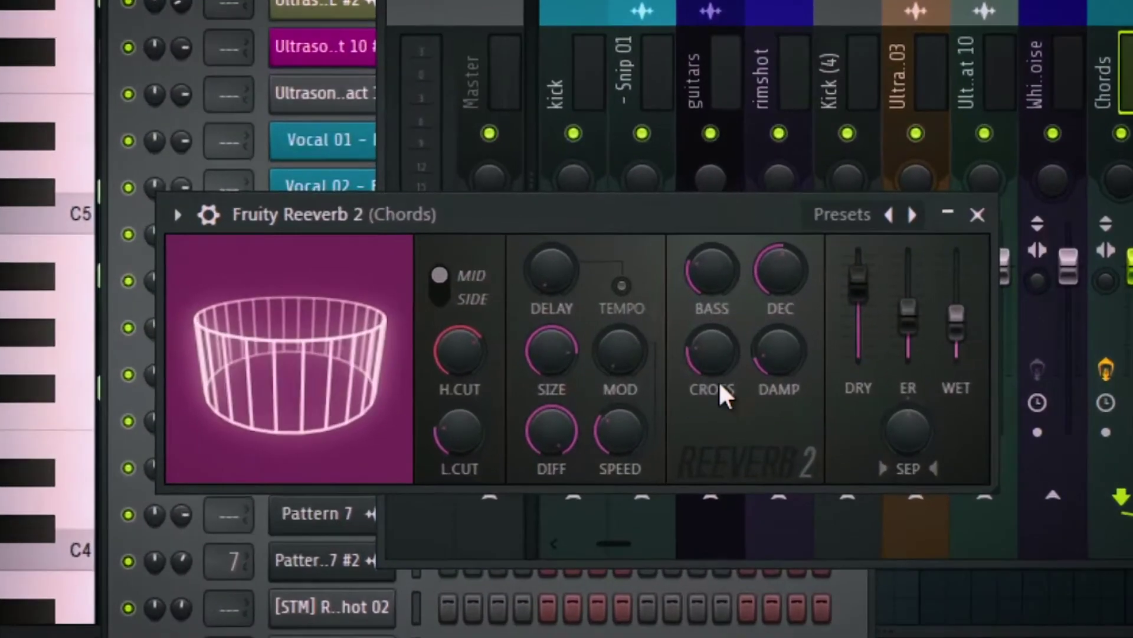
click(995, 196)
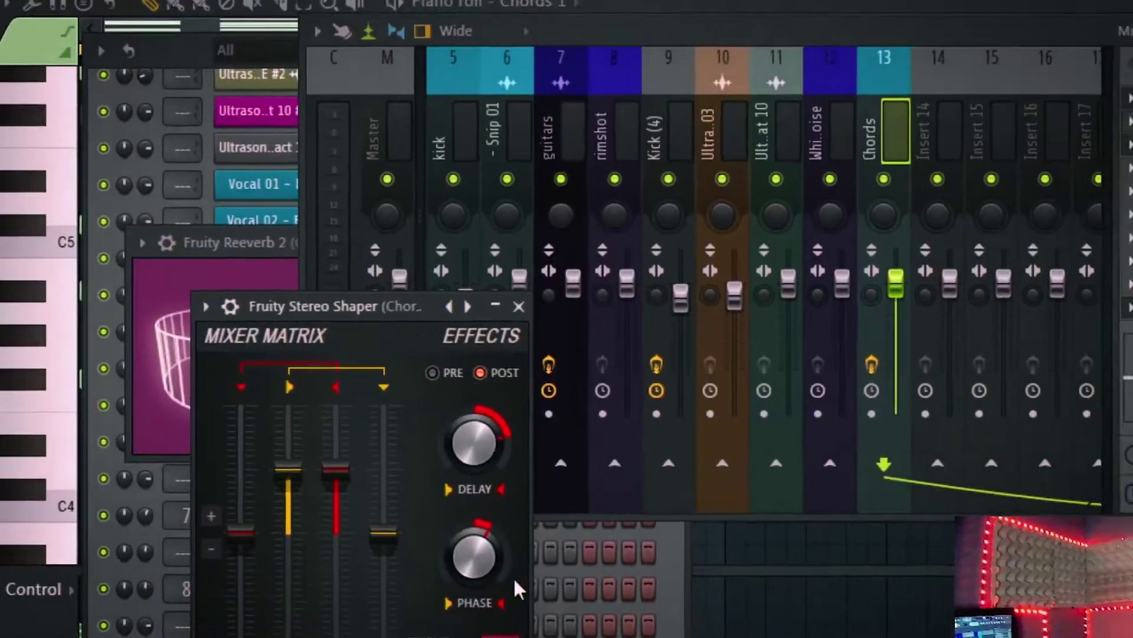
click(995, 196)
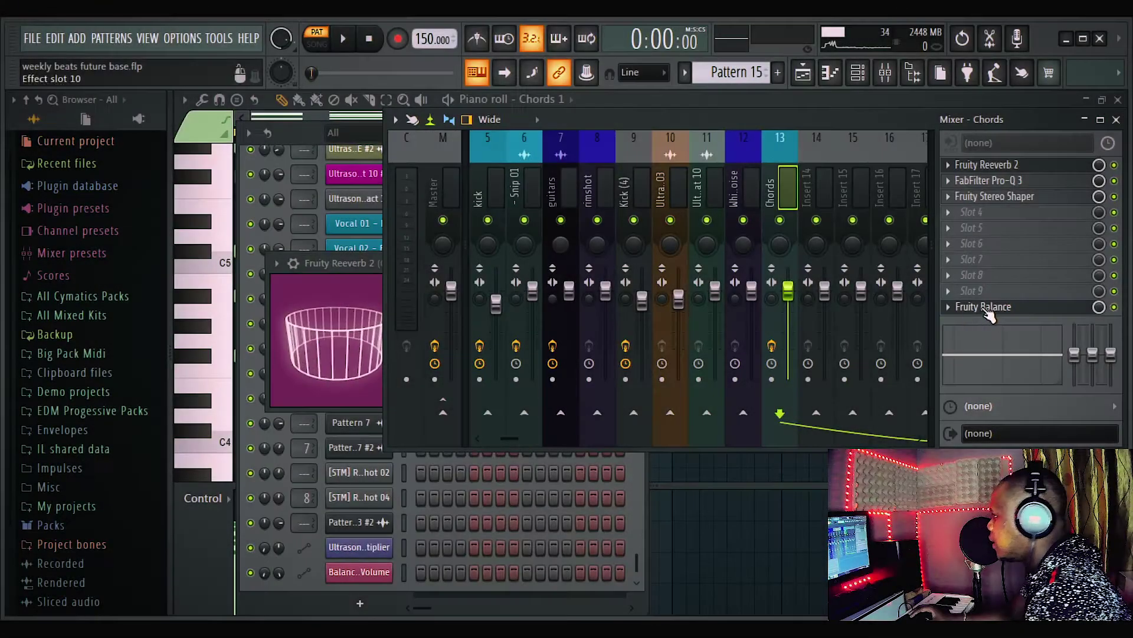
click(987, 309)
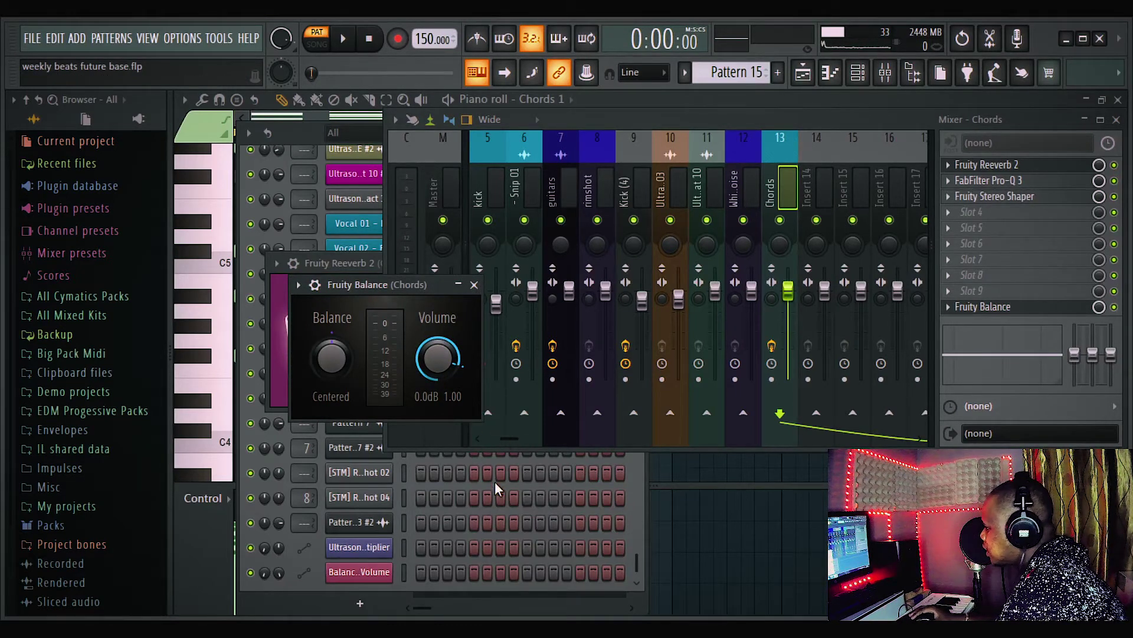
Return to the playlist and slice the Balance - Chords - Volume automation clip on Track 7 to one beat at bar 41.
click(1116, 121)
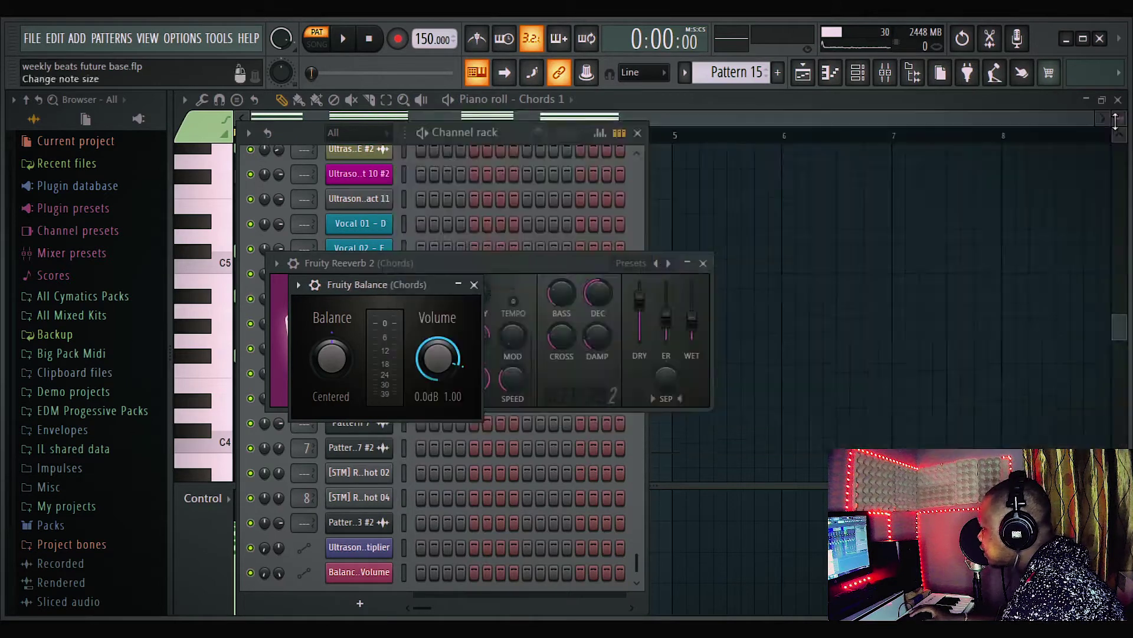
click(880, 128)
key(F5)
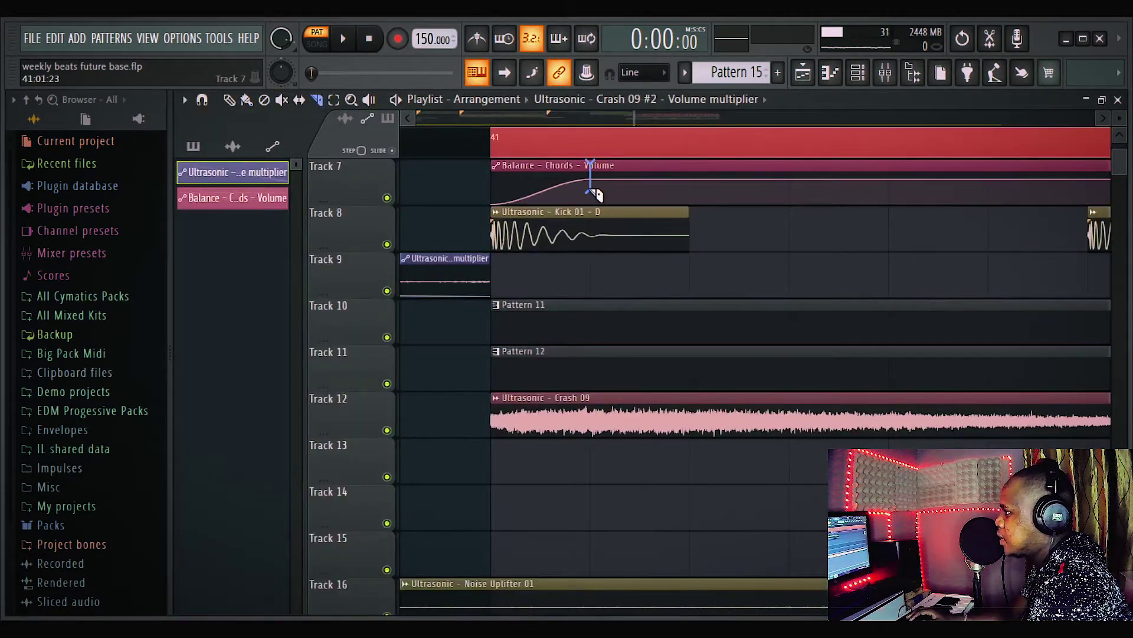
drag(593, 193, 598, 170)
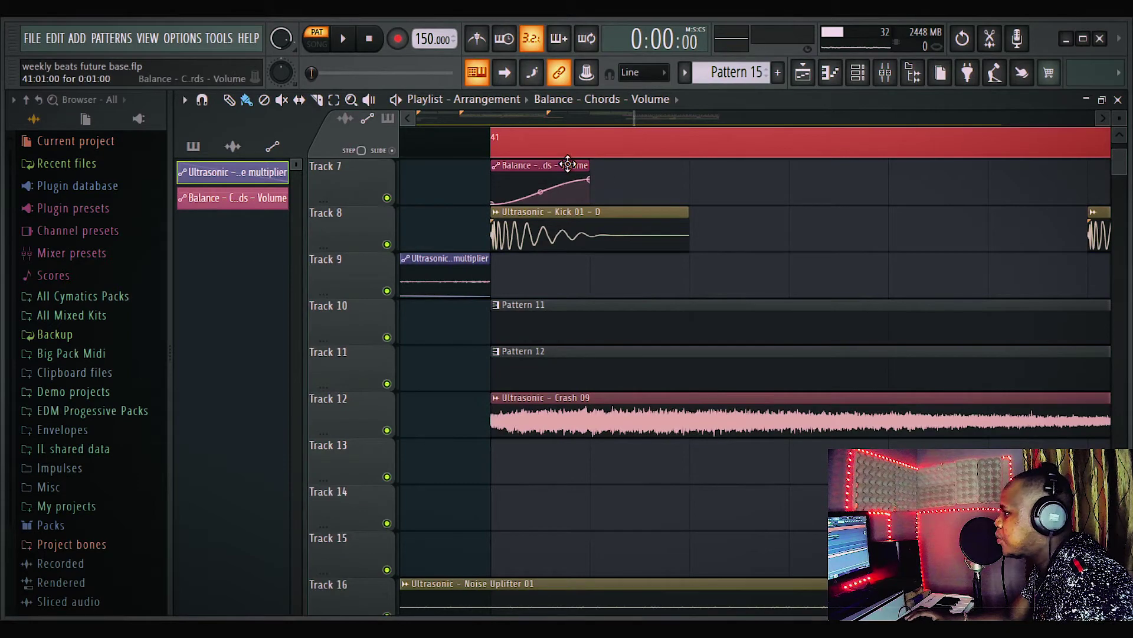
Play the song and review the playlist tracks, covering the chorus layers from bar 41 and the full arrangement from Intro to Ending.
scroll(568, 165, down, 4)
scroll(576, 231, down, 3)
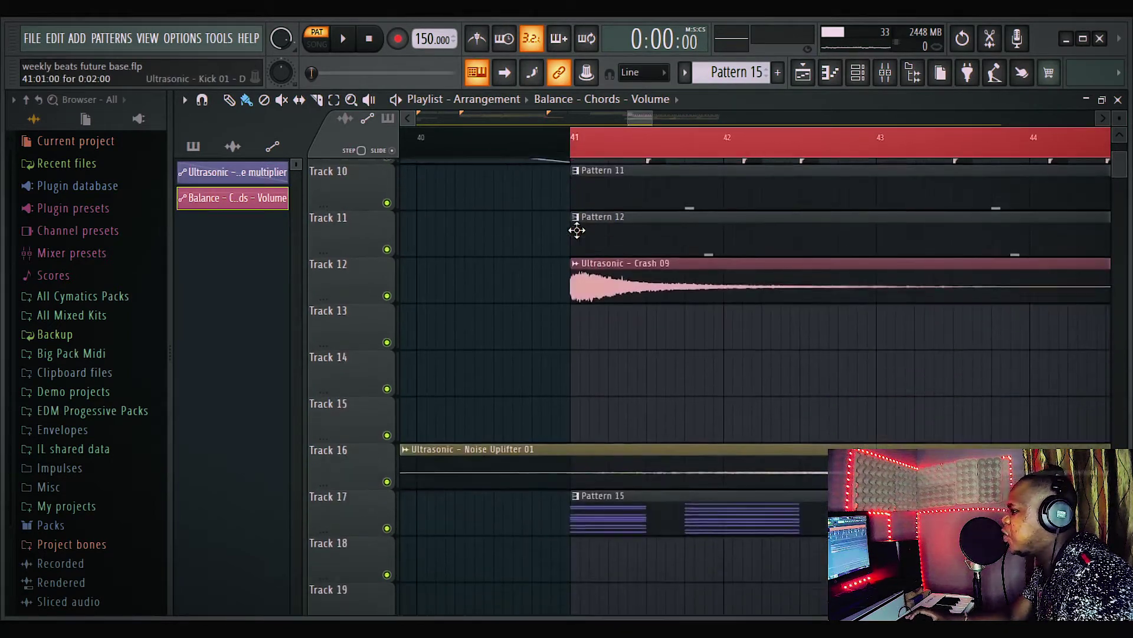
scroll(577, 230, down, 3)
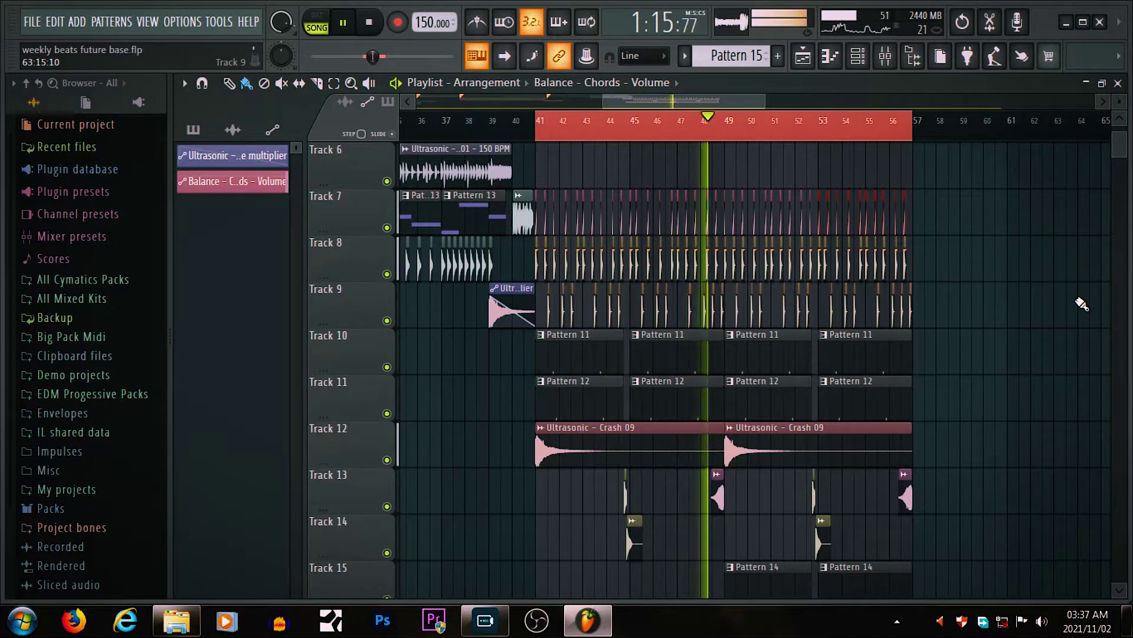
scroll(1081, 304, down, 3)
scroll(1082, 303, up, 2)
scroll(1081, 303, up, 1)
scroll(1081, 304, up, 2)
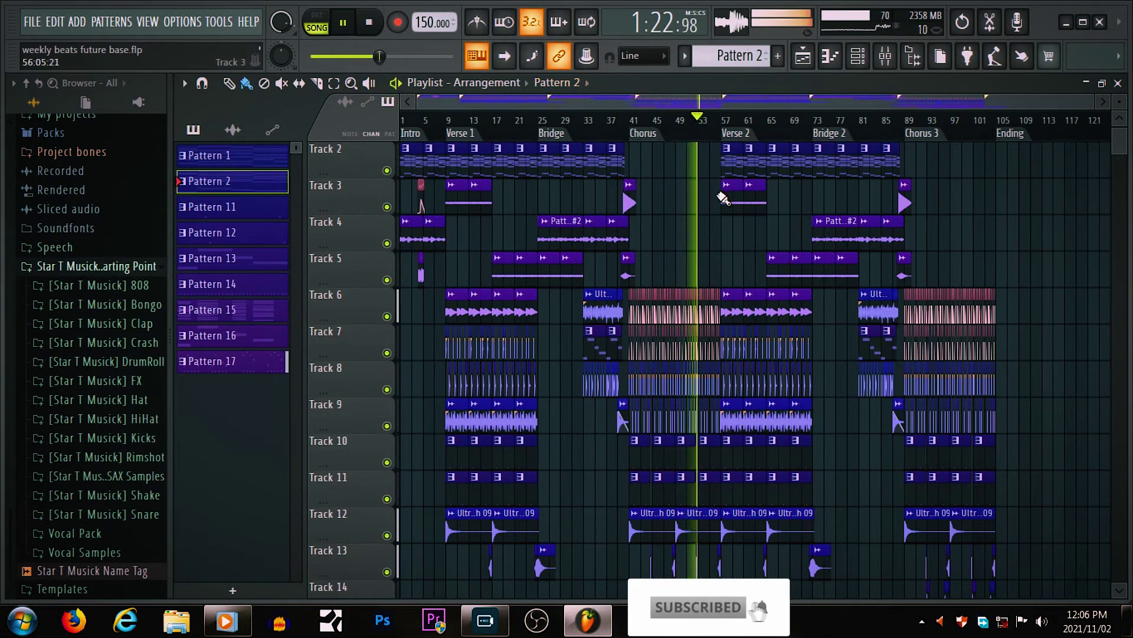
scroll(724, 200, down, 2)
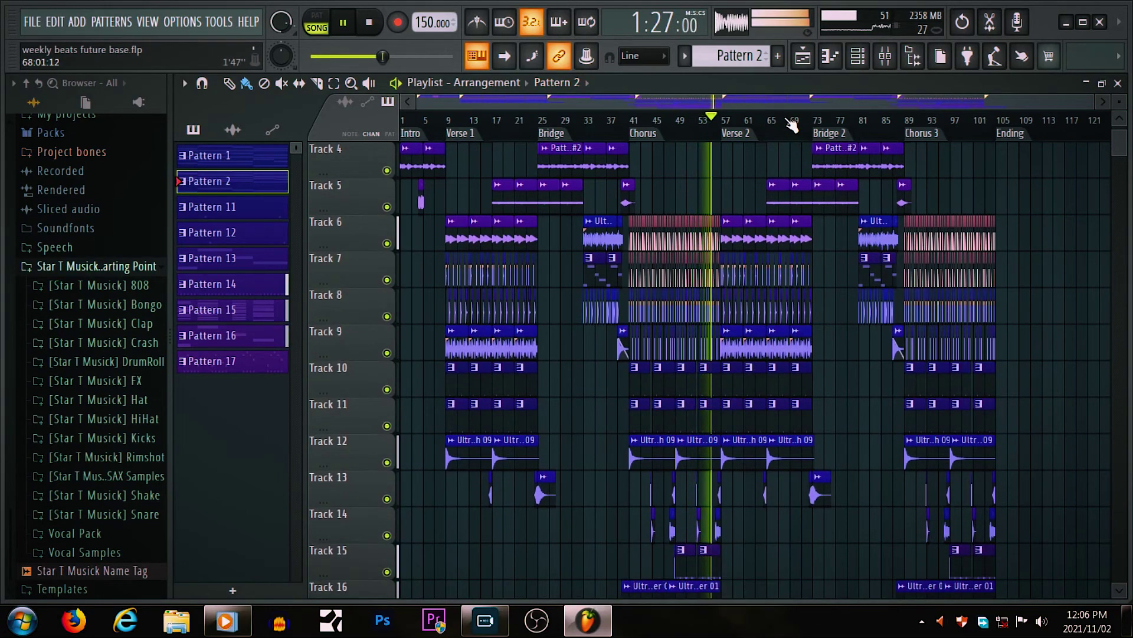
scroll(795, 154, up, 2)
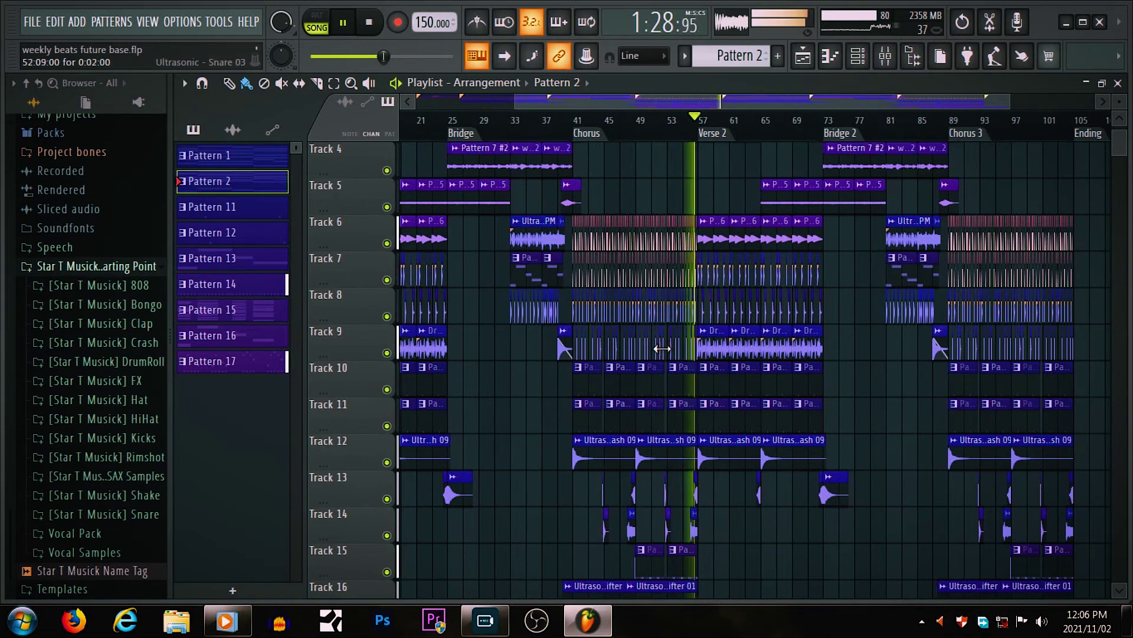